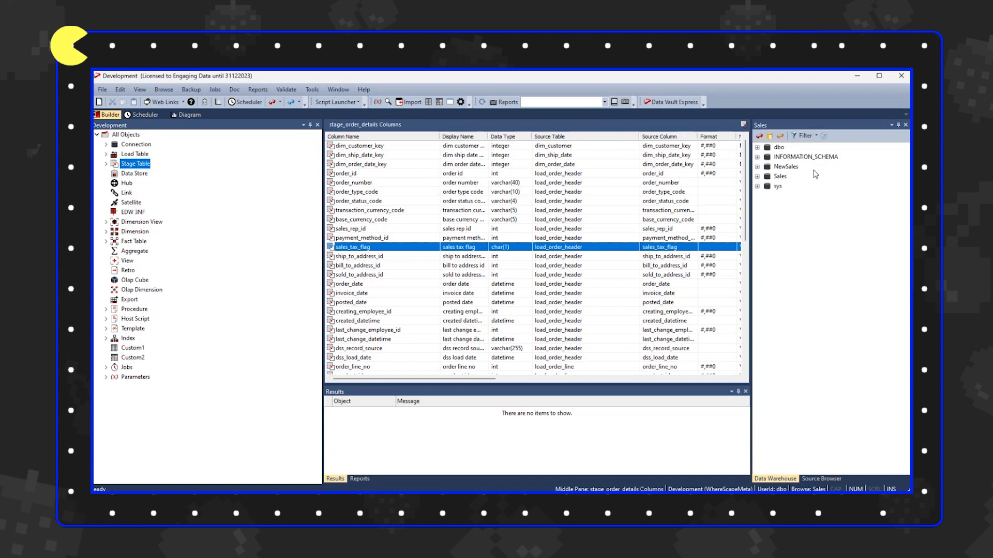
pyautogui.click(106, 145)
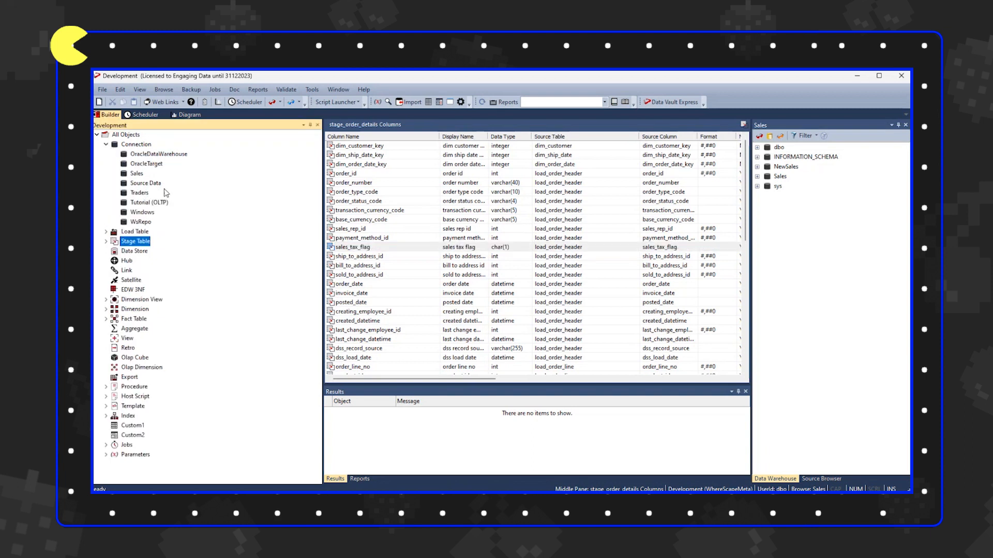
pyautogui.rightClick(137, 174)
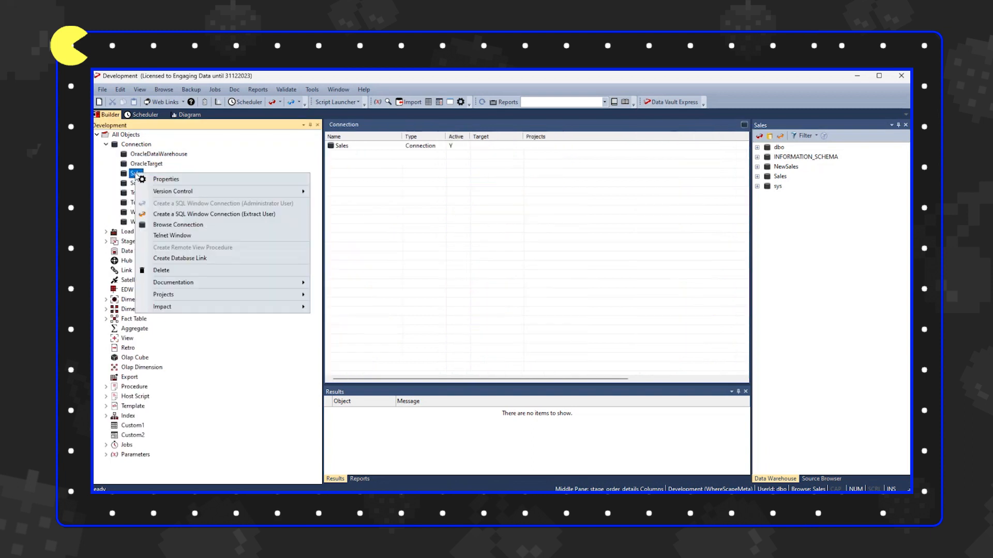
pyautogui.click(176, 227)
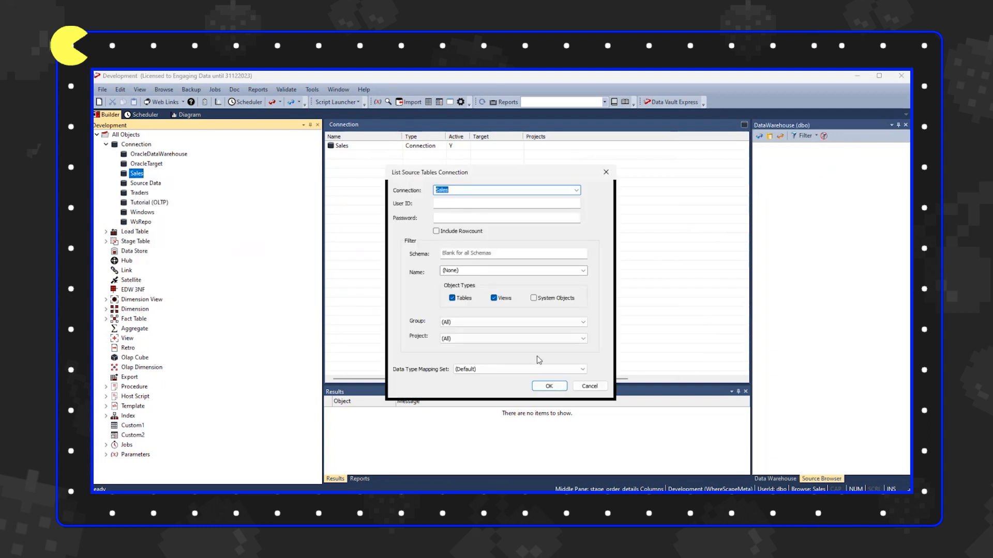
pyautogui.click(590, 386)
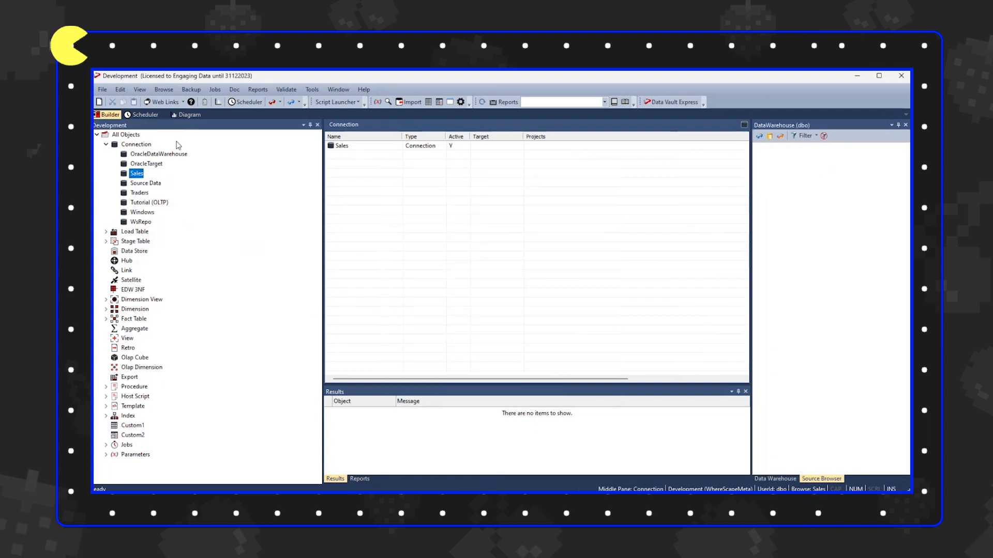
# Display the diagram of the fact_order_details fact table, and return to the object builder
pyautogui.click(188, 118)
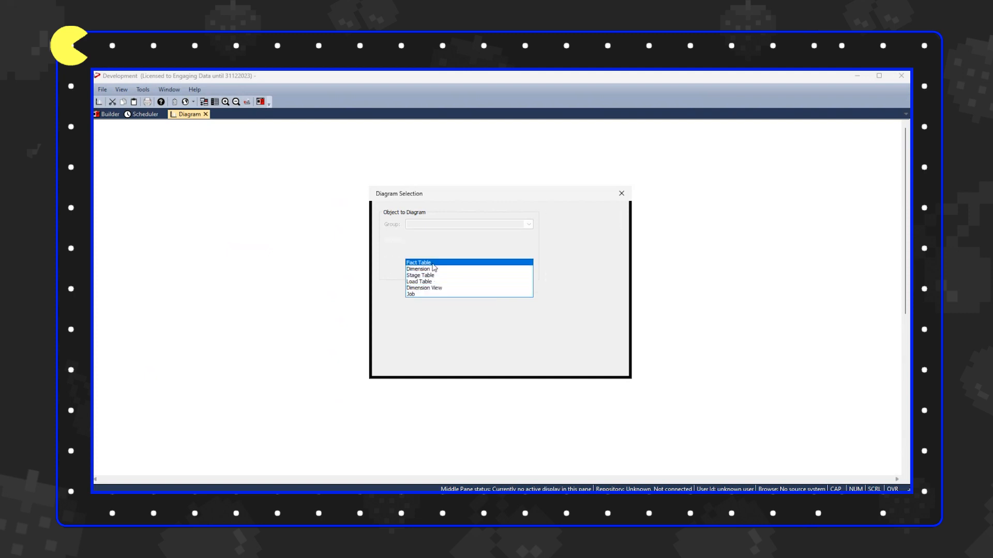
pyautogui.click(418, 263)
pyautogui.click(529, 269)
pyautogui.click(447, 283)
pyautogui.click(599, 224)
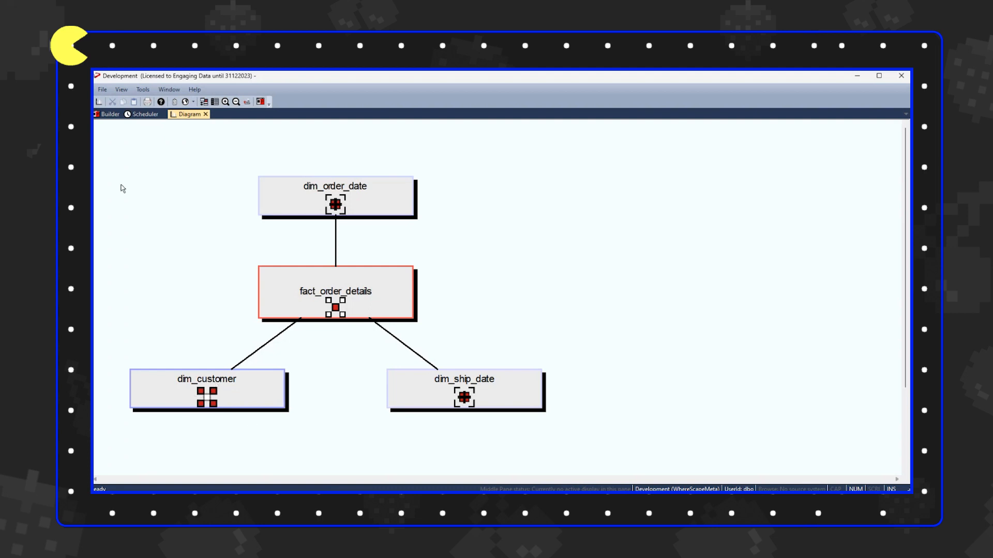
pyautogui.click(107, 117)
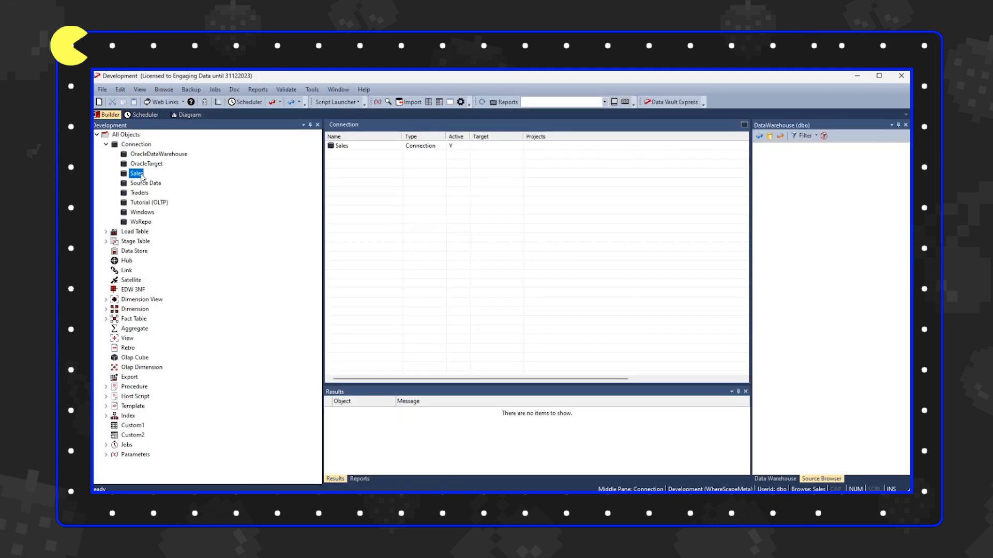
# Browse the Sales connection with the default filter settings and expand its dbo schema to list the source tables
pyautogui.rightClick(141, 176)
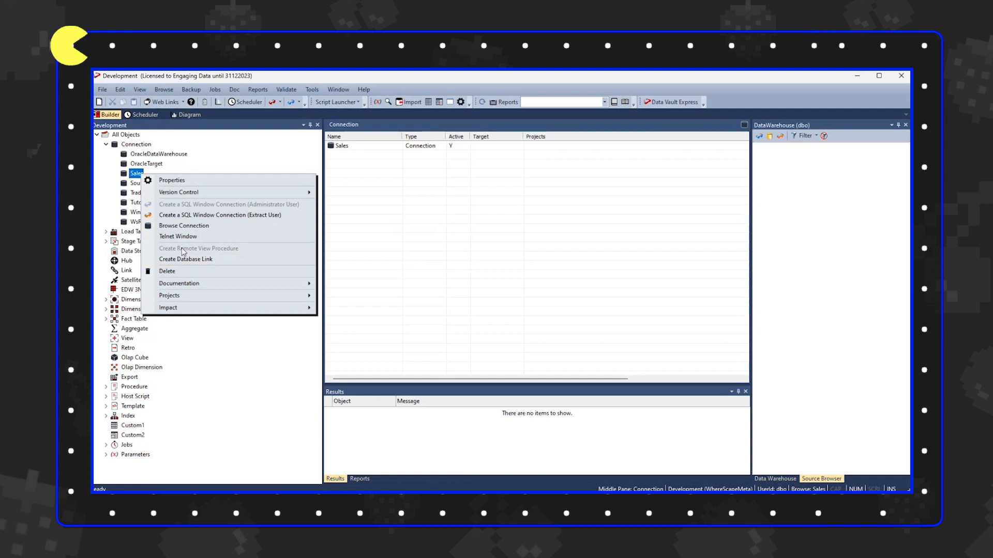
pyautogui.click(207, 226)
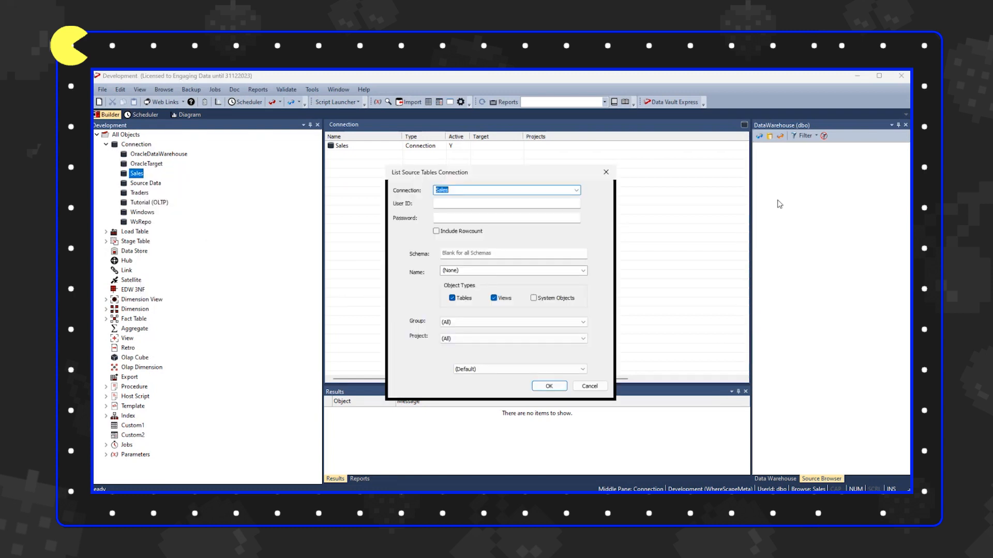
pyautogui.press('Return')
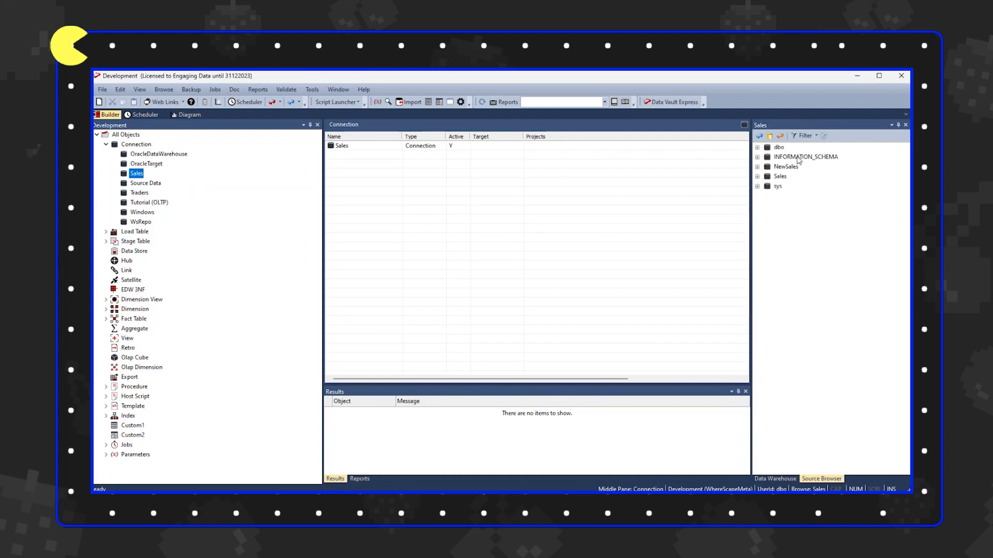
pyautogui.click(757, 148)
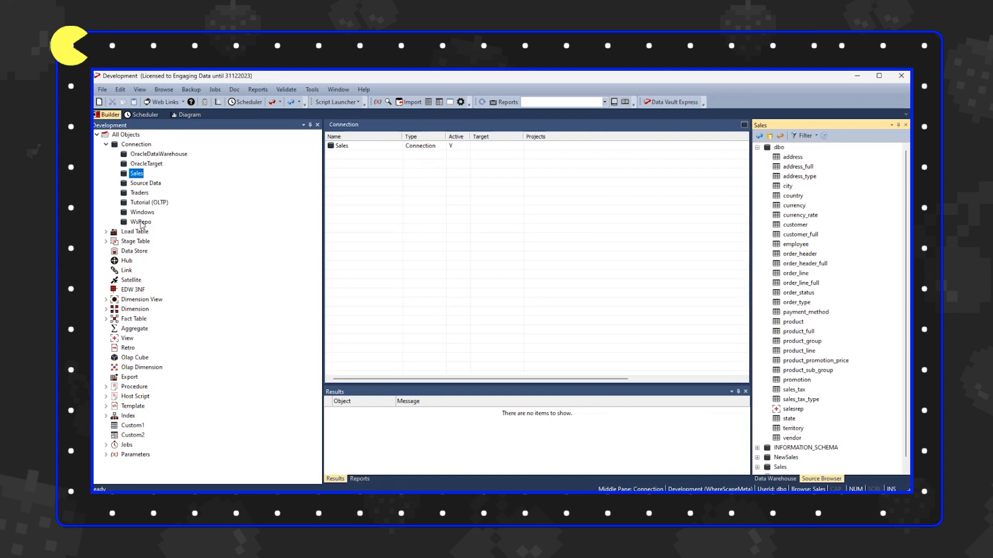
# Add a load table named load_product from the source product table with Standard SQL Server to SQL Server mapping, and create it in the database
pyautogui.click(127, 232)
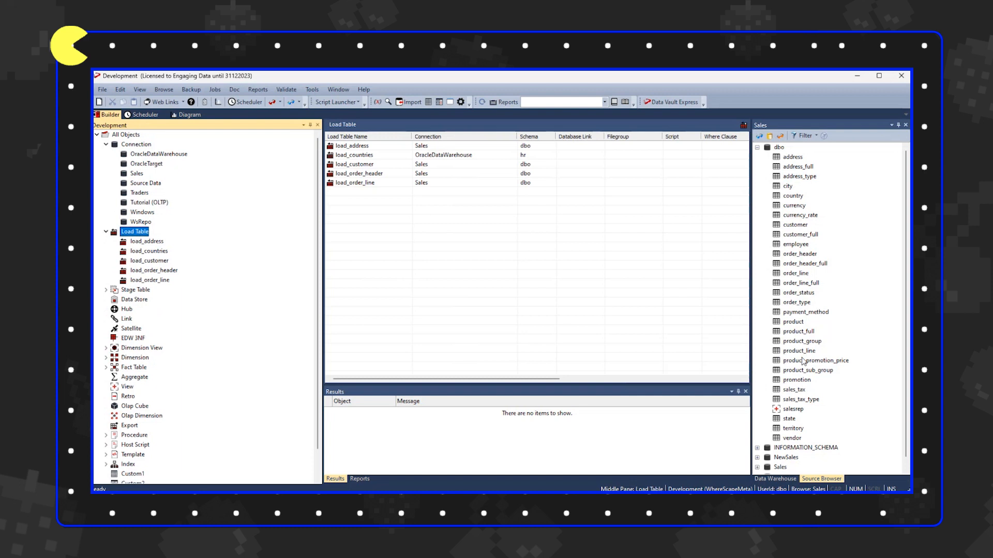
pyautogui.moveTo(795, 325); pyautogui.dragTo(505, 264)
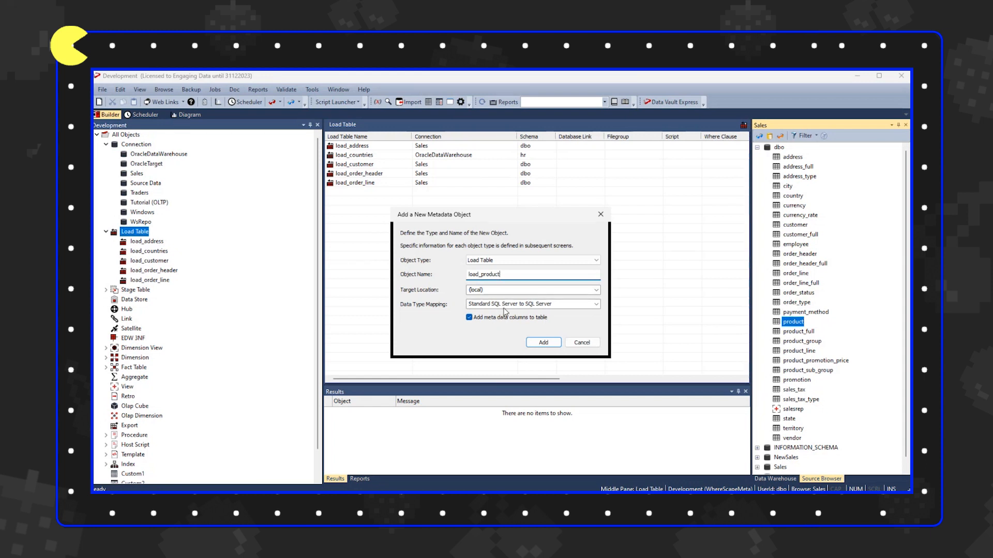
pyautogui.click(597, 305)
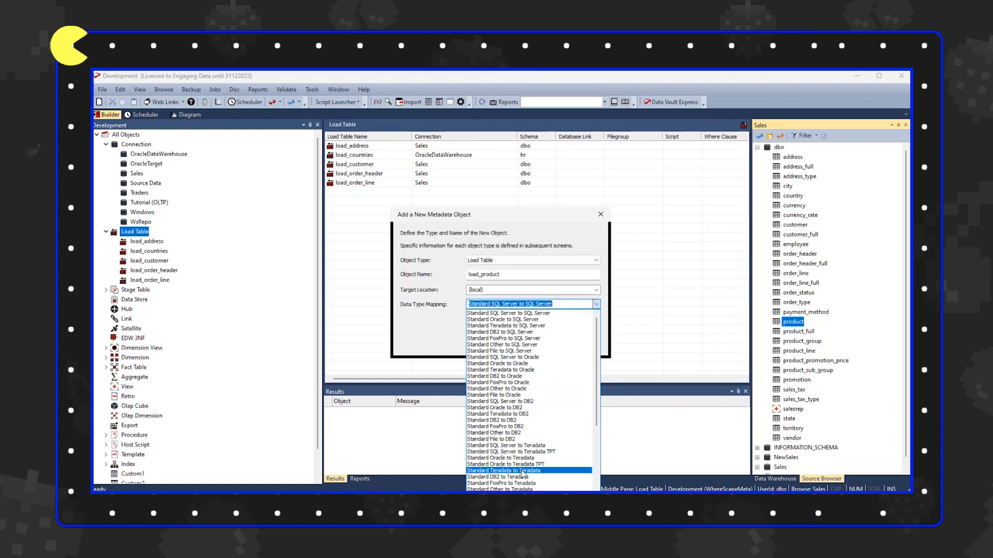
pyautogui.click(429, 334)
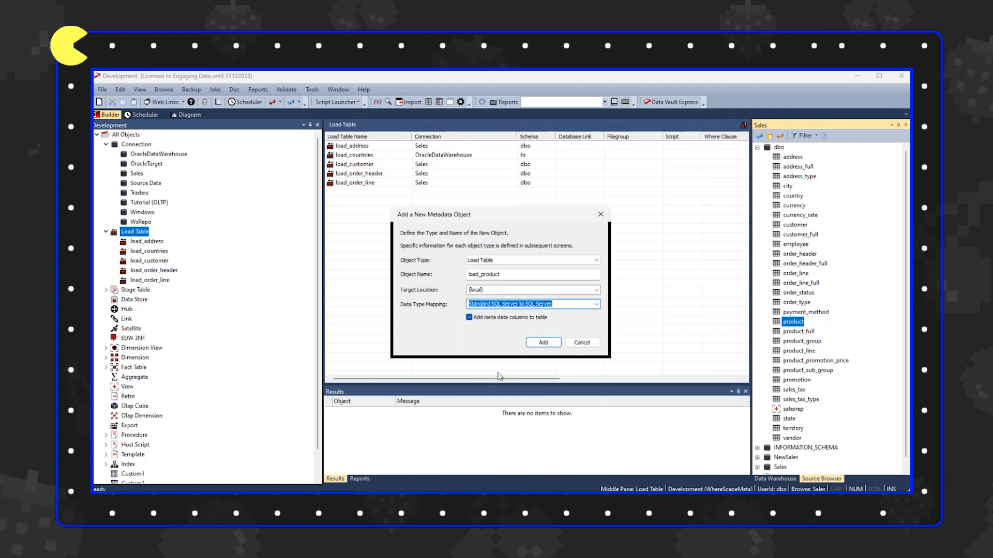
pyautogui.click(547, 348)
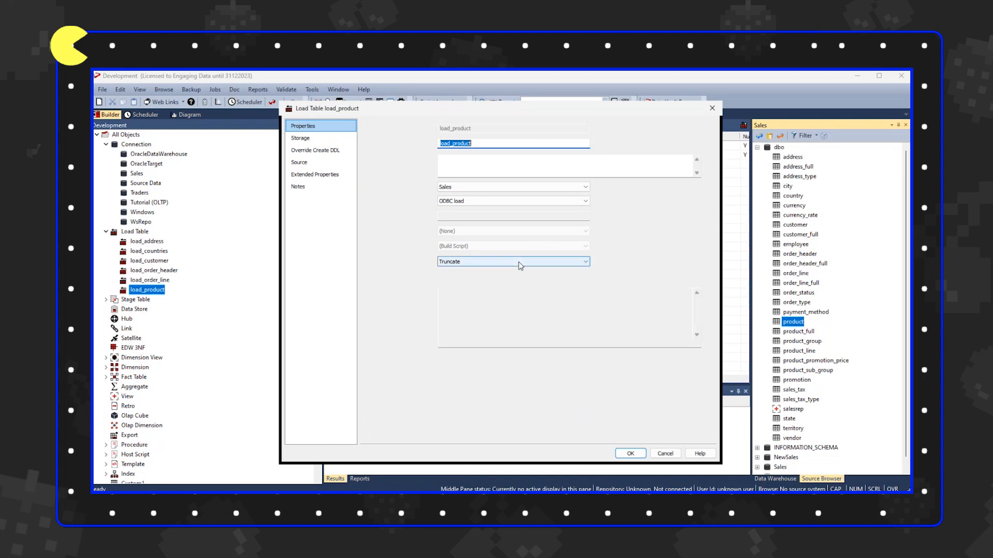
pyautogui.click(630, 454)
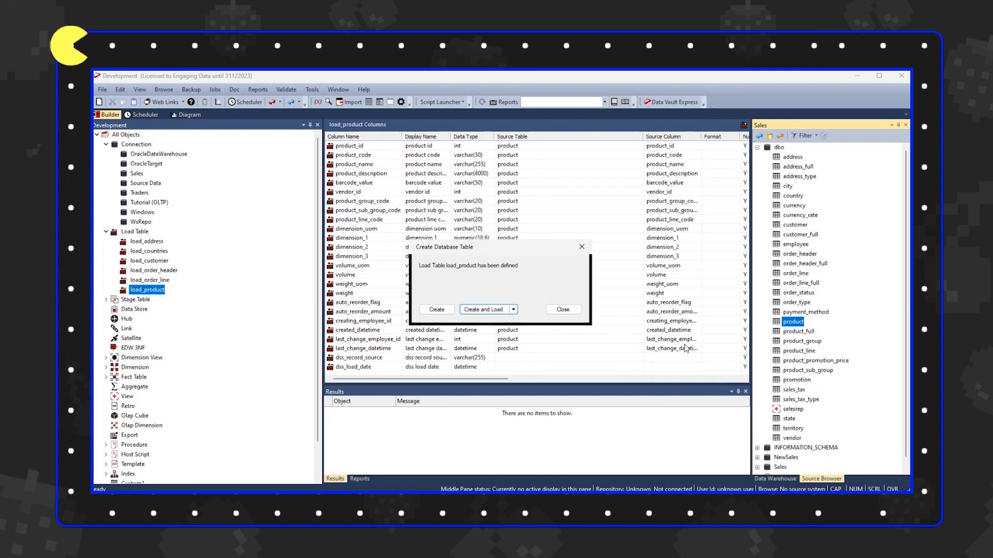
pyautogui.click(435, 311)
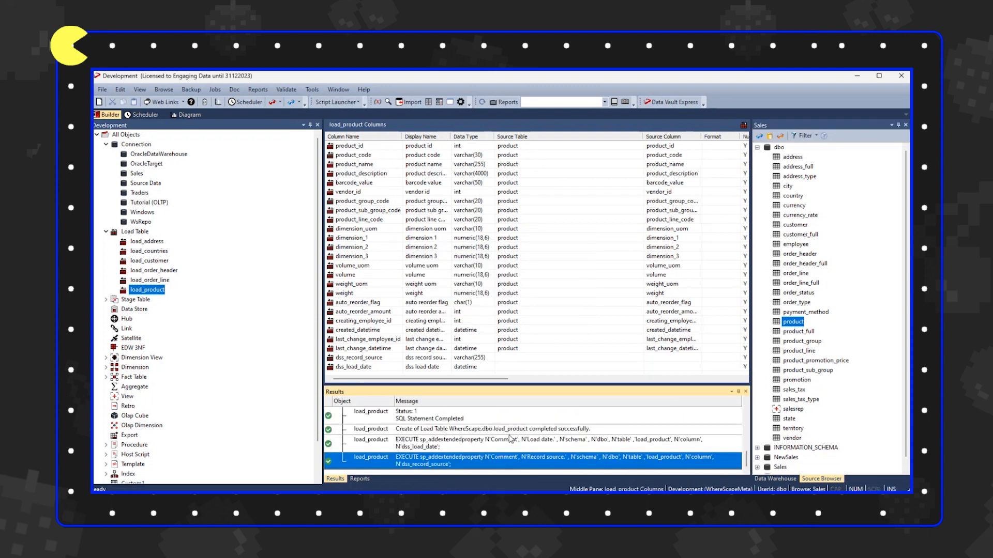
# Display the columns of the source product table and load the data into load_product
pyautogui.rightClick(793, 324)
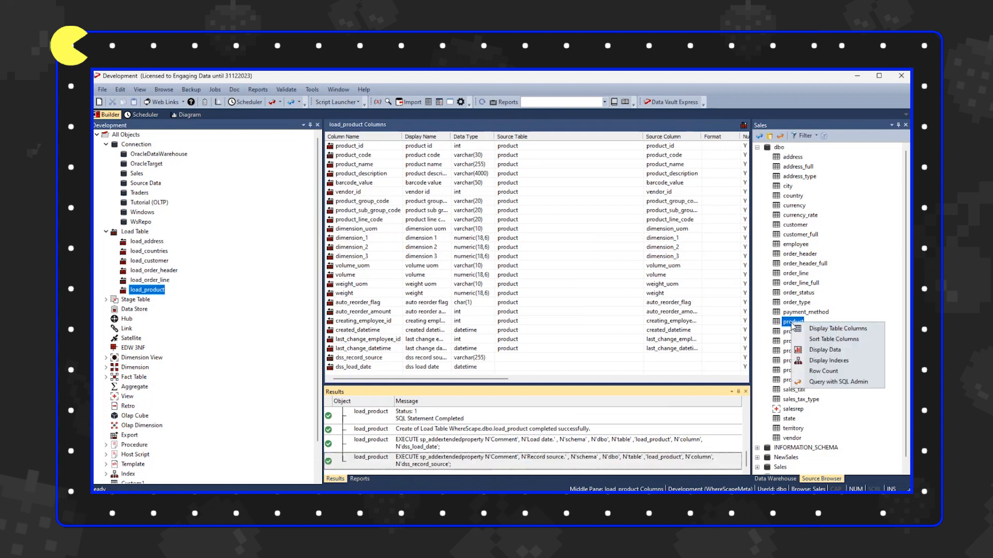
pyautogui.click(837, 329)
pyautogui.scroll(-1, 827, 342)
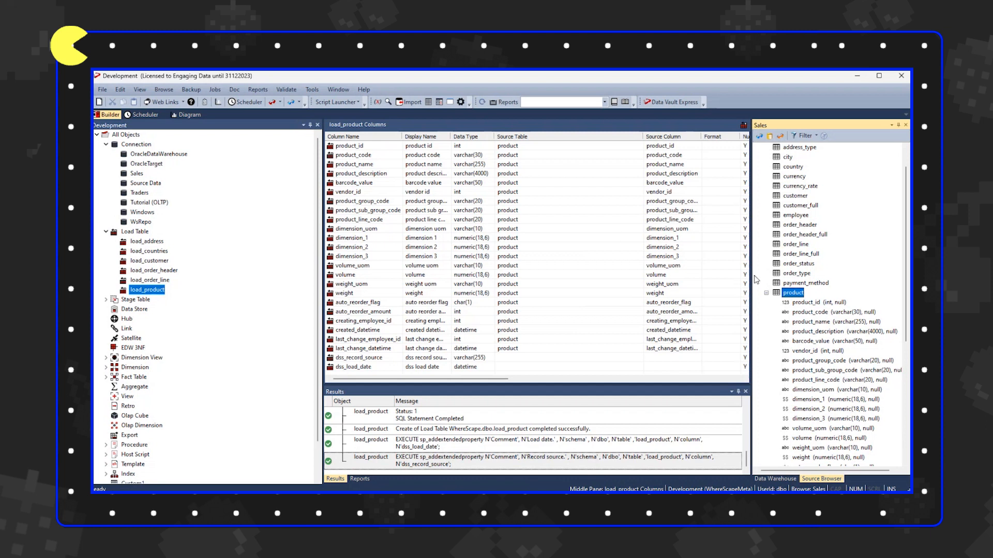
pyautogui.scroll(-2, 859, 379)
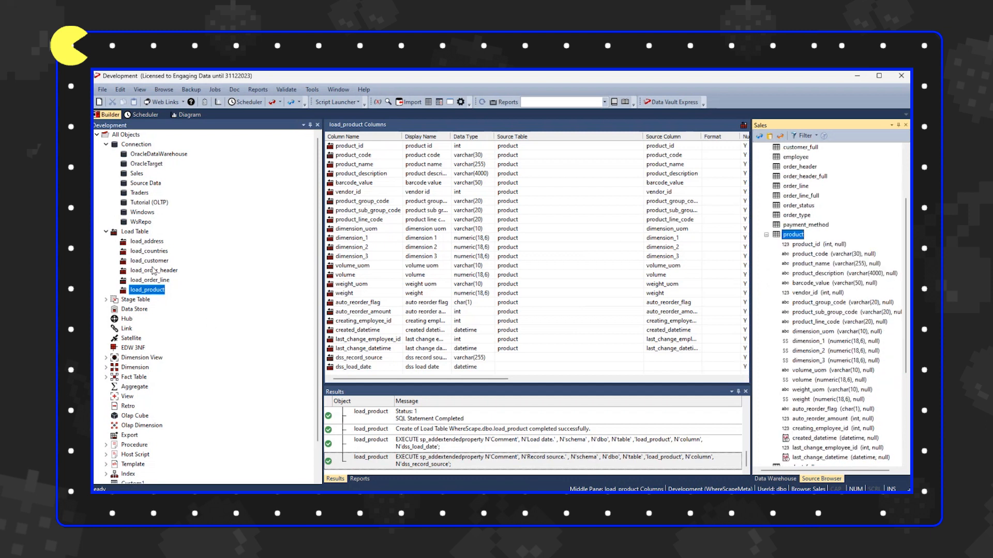
pyautogui.rightClick(157, 291)
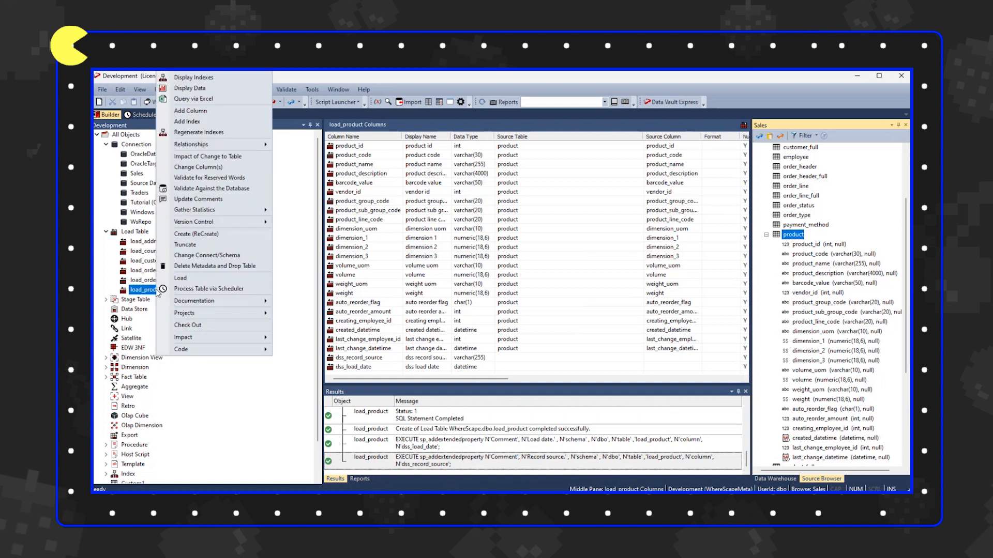
pyautogui.click(187, 279)
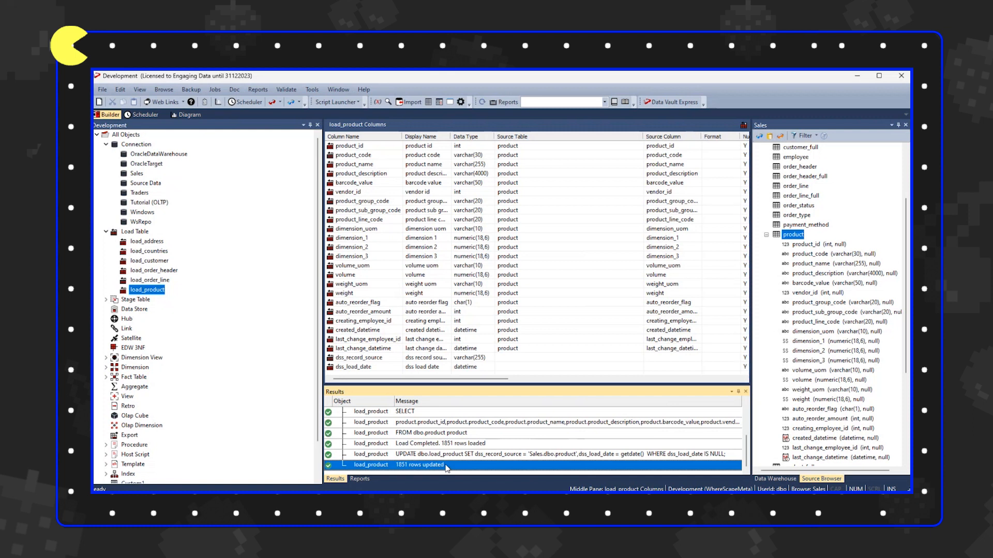
# Browse the WsRepo connection, expand its dbo schema and select the load_product table
pyautogui.click(141, 223)
pyautogui.rightClick(142, 222)
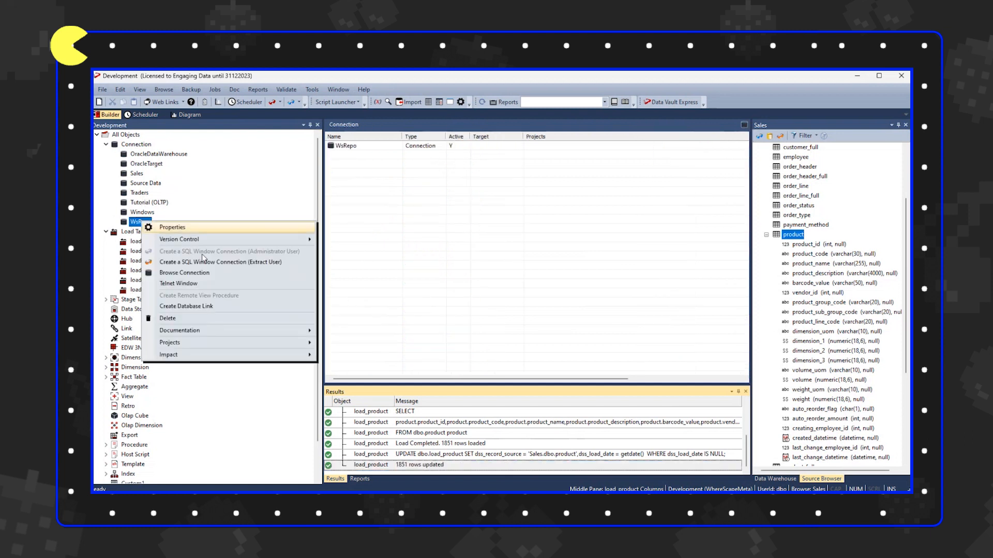
pyautogui.click(201, 273)
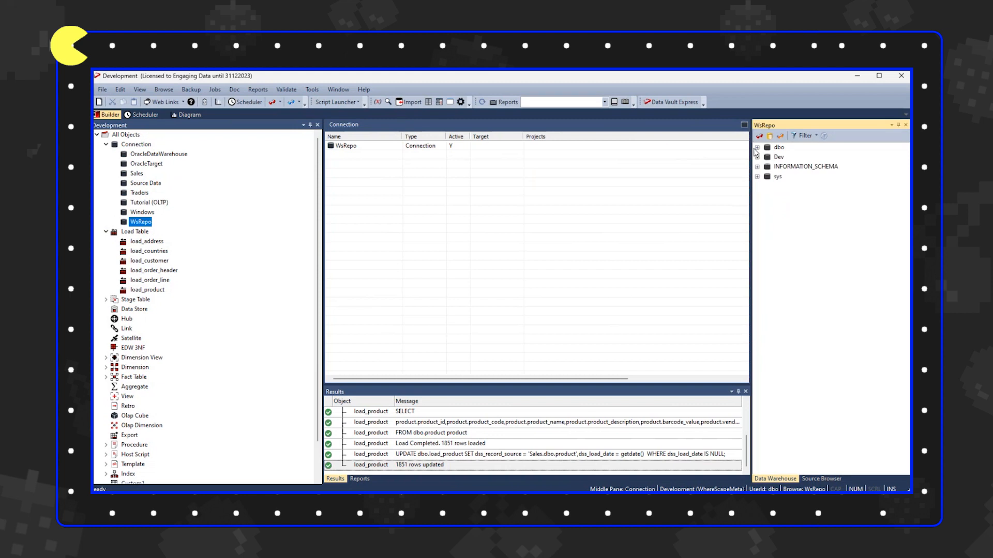
pyautogui.click(757, 148)
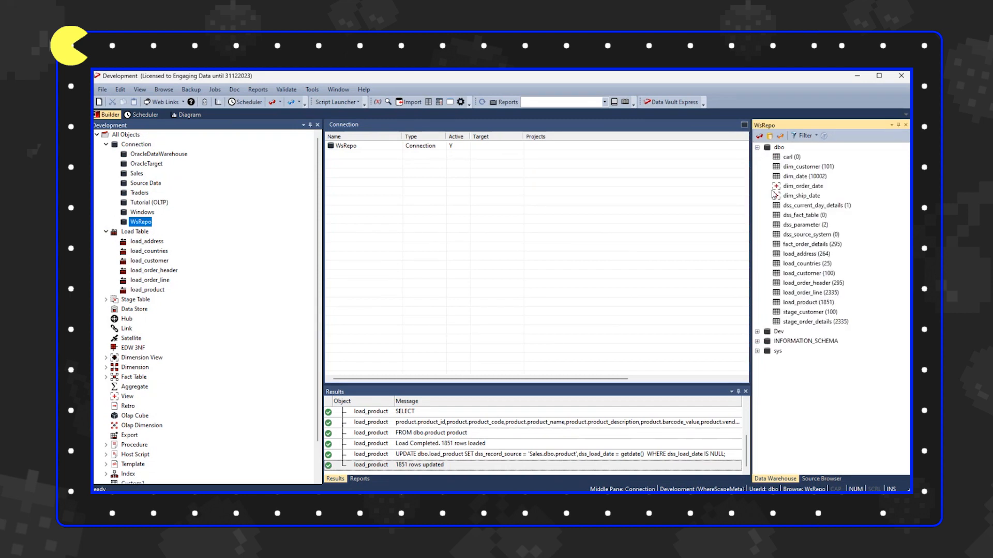
pyautogui.click(812, 305)
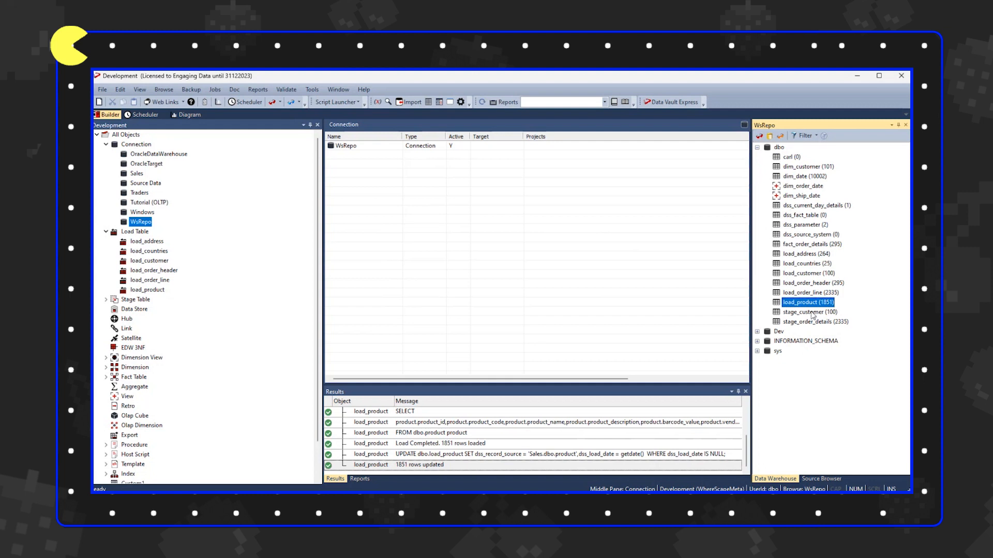
# Add a stage table named stage_product from load_product with table type Stage, and create it in the database
pyautogui.click(135, 302)
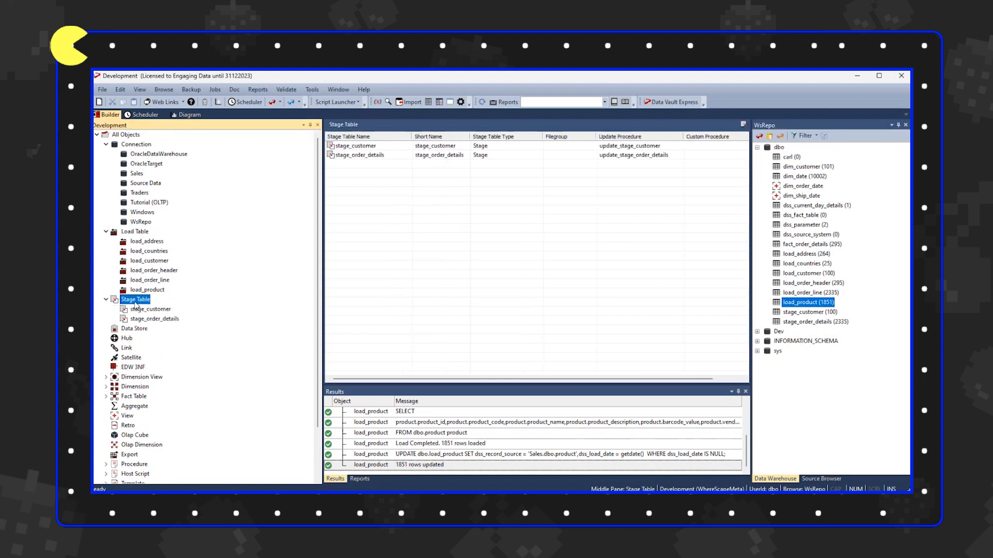
pyautogui.moveTo(813, 305); pyautogui.dragTo(513, 239)
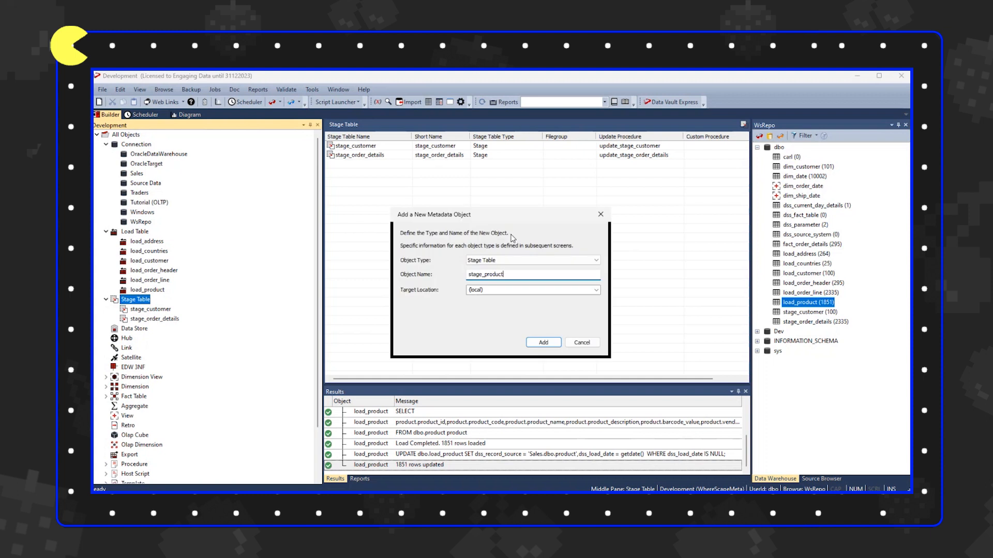
pyautogui.click(543, 343)
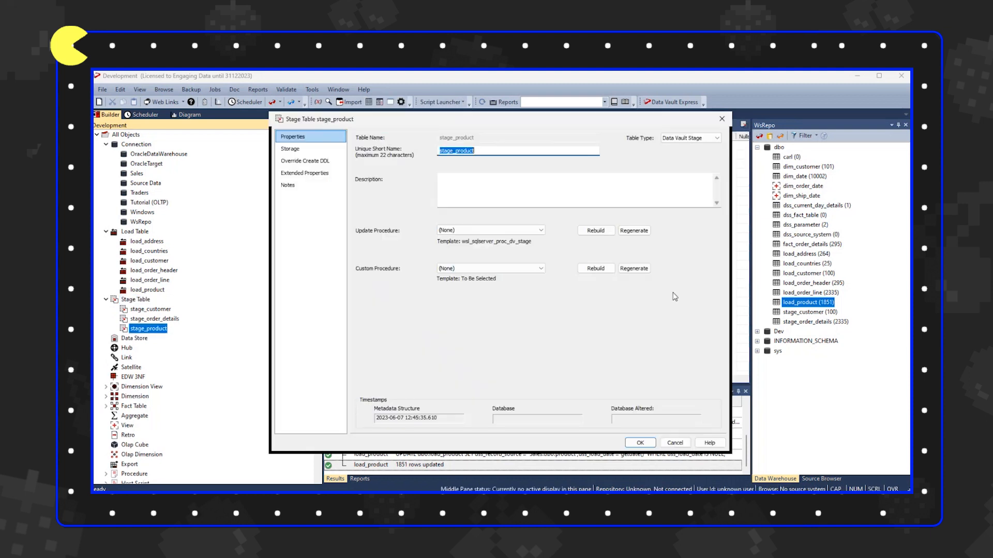
pyautogui.click(697, 139)
pyautogui.click(679, 147)
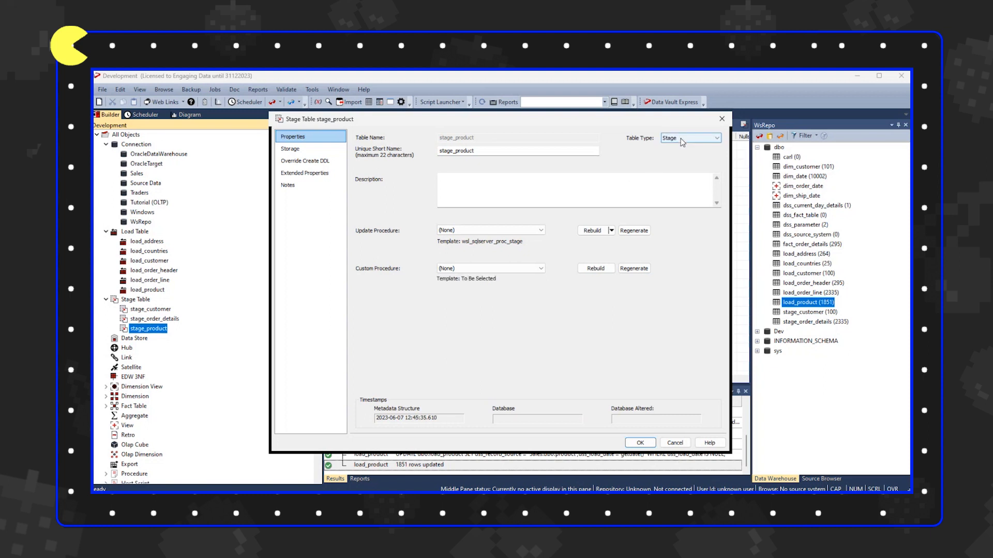
pyautogui.click(640, 443)
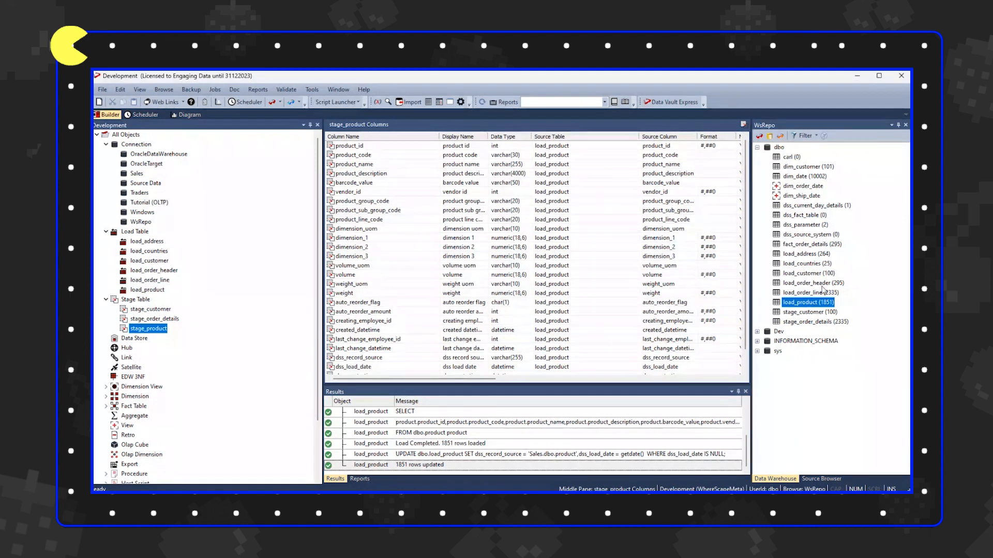
pyautogui.rightClick(155, 329)
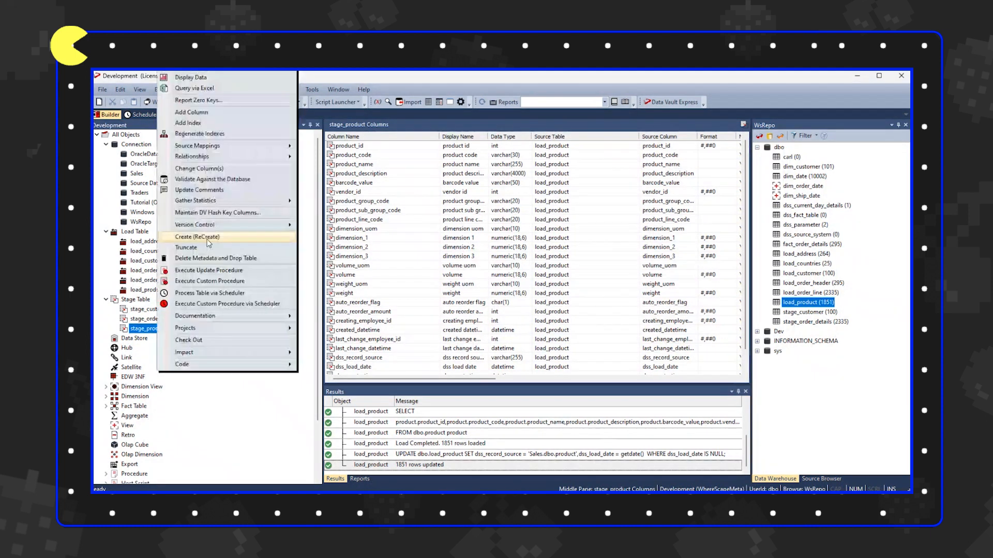
pyautogui.click(207, 238)
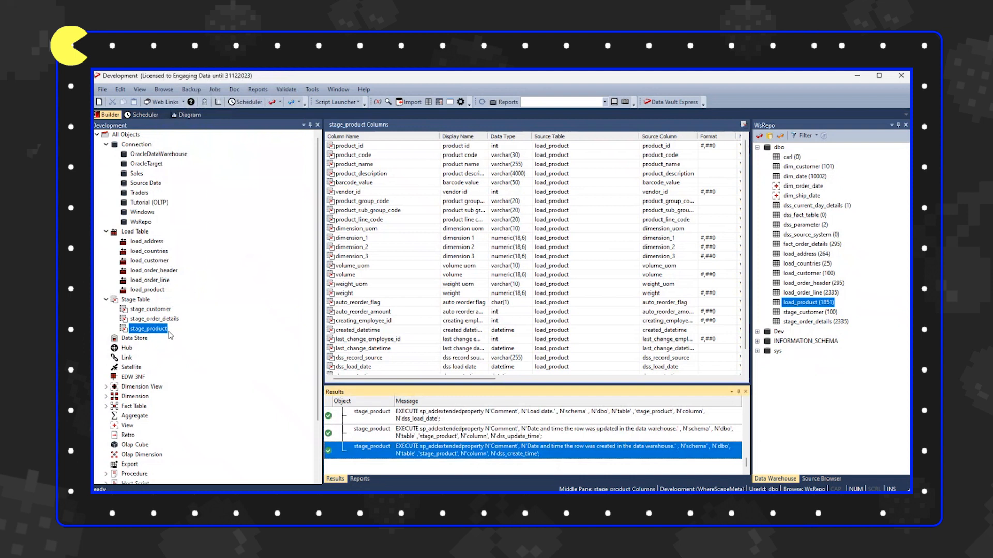
# Rebuild the update procedure for stage_product using the wsl_sqlserver_proc_stage template
pyautogui.rightClick(166, 331)
pyautogui.moveTo(233, 364)
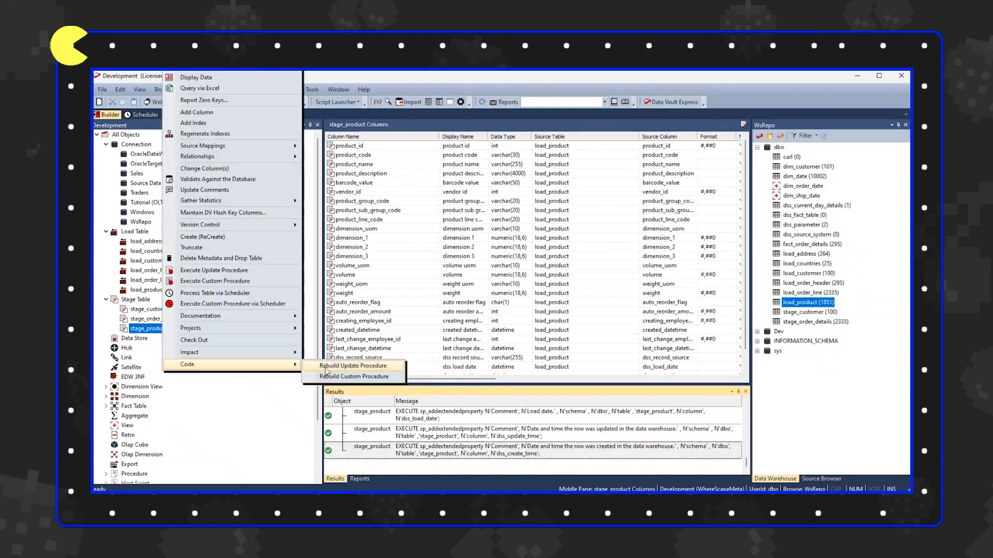
pyautogui.click(326, 367)
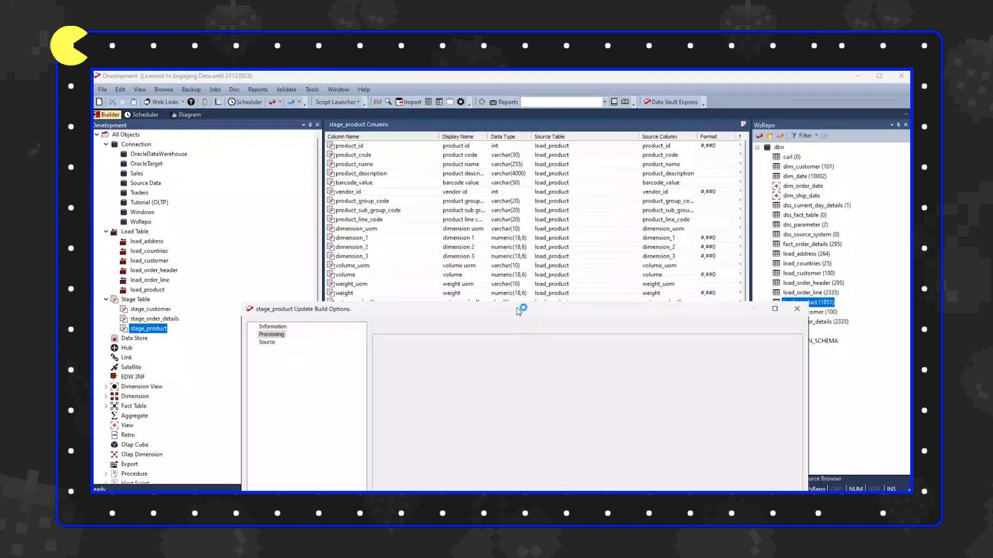
pyautogui.moveTo(518, 312); pyautogui.dragTo(486, 132)
pyautogui.click(767, 161)
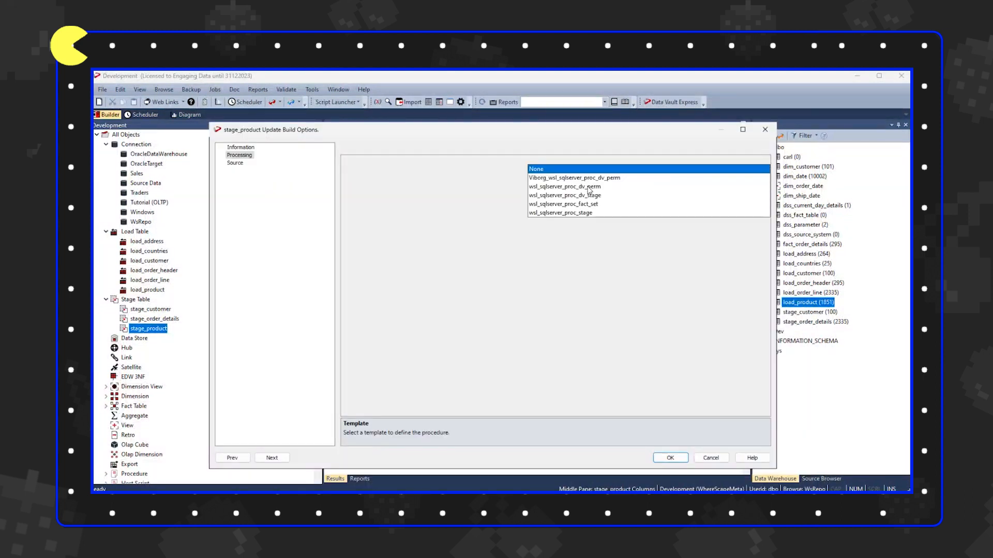
pyautogui.click(672, 458)
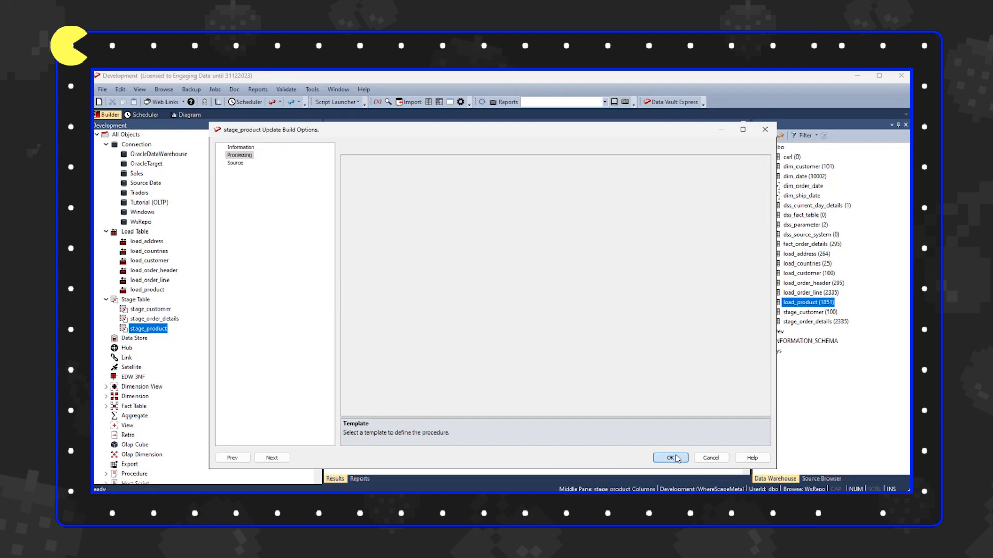
# Open the update_stage_product procedure code and review its truncate, insert and select statements
pyautogui.rightClick(152, 332)
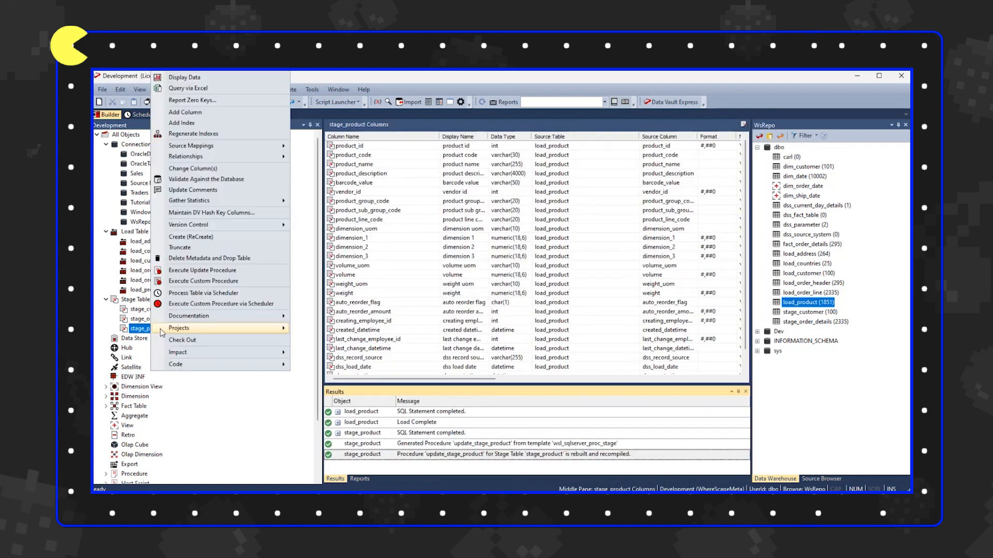
pyautogui.click(352, 368)
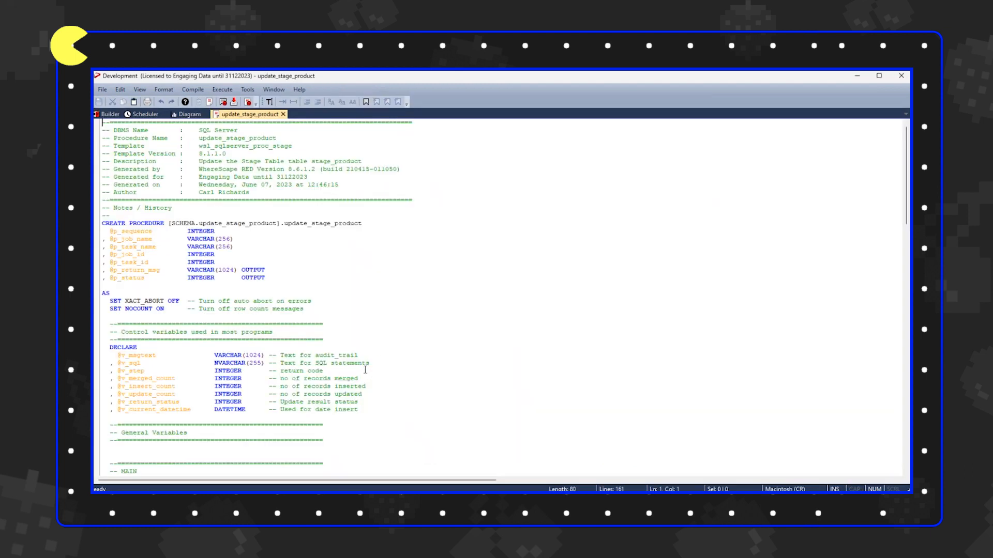
pyautogui.scroll(-18, 360, 330)
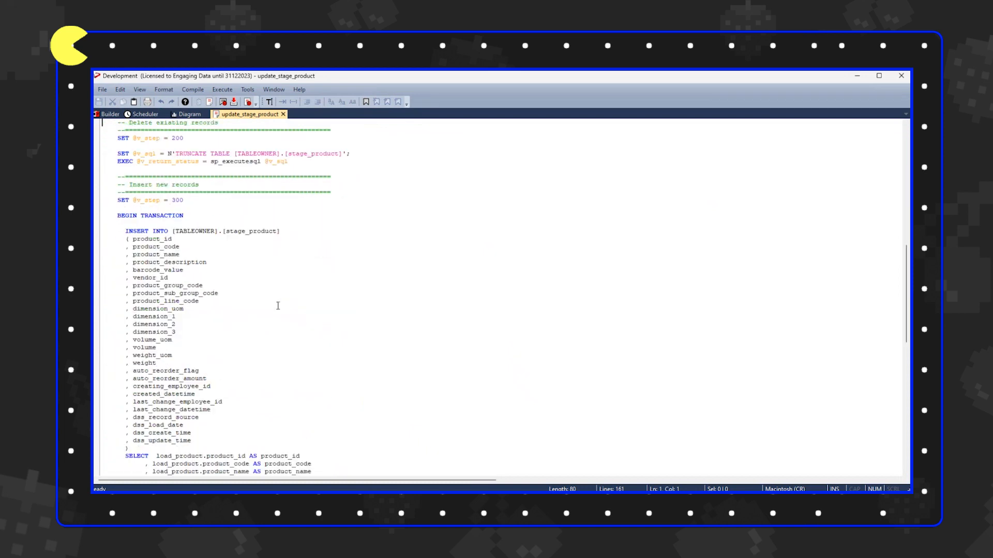
pyautogui.scroll(-1, 318, 277)
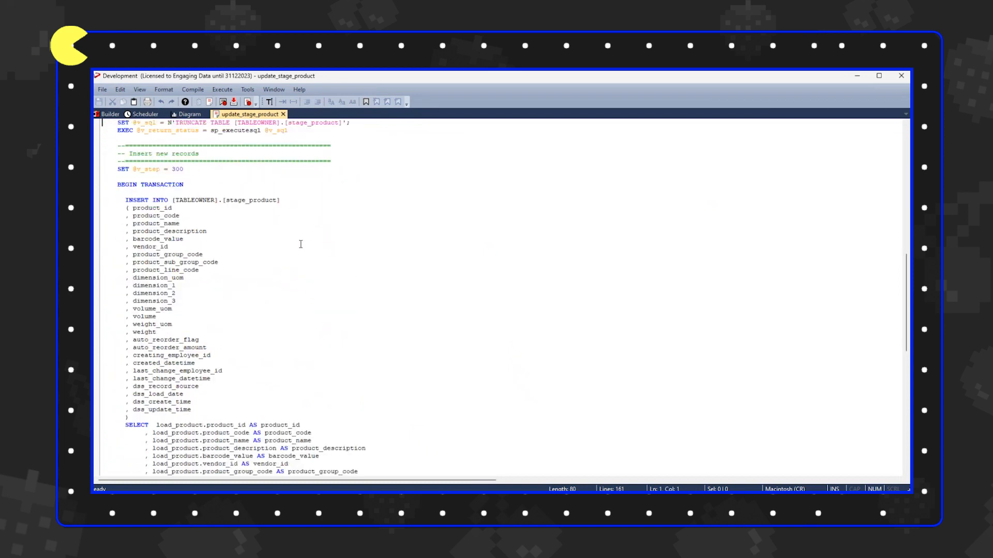
pyautogui.scroll(-7, 300, 244)
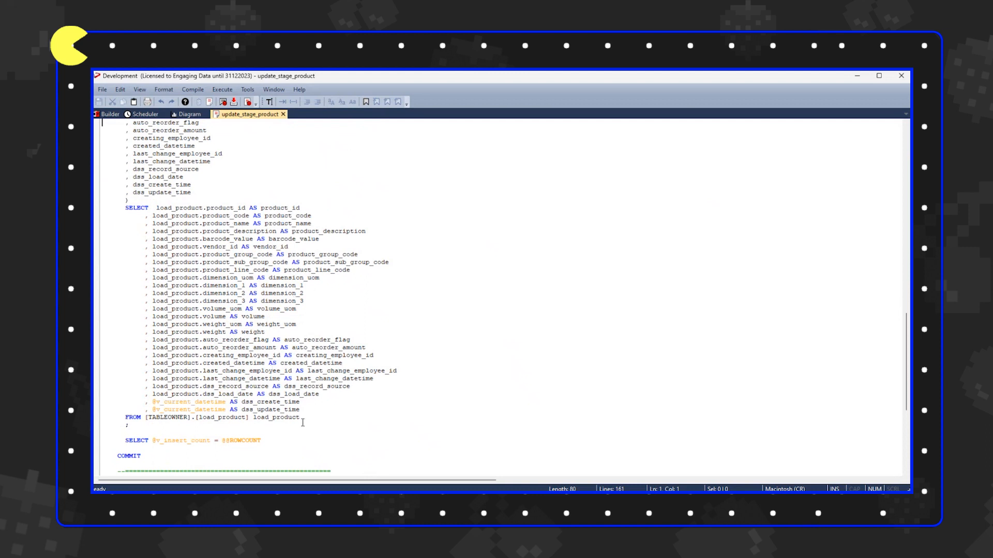
# Examine the load_product FROM clause and the stage_product insert target in the procedure code, and close the procedure
pyautogui.moveTo(317, 418); pyautogui.dragTo(289, 418)
pyautogui.scroll(-3, 343, 405)
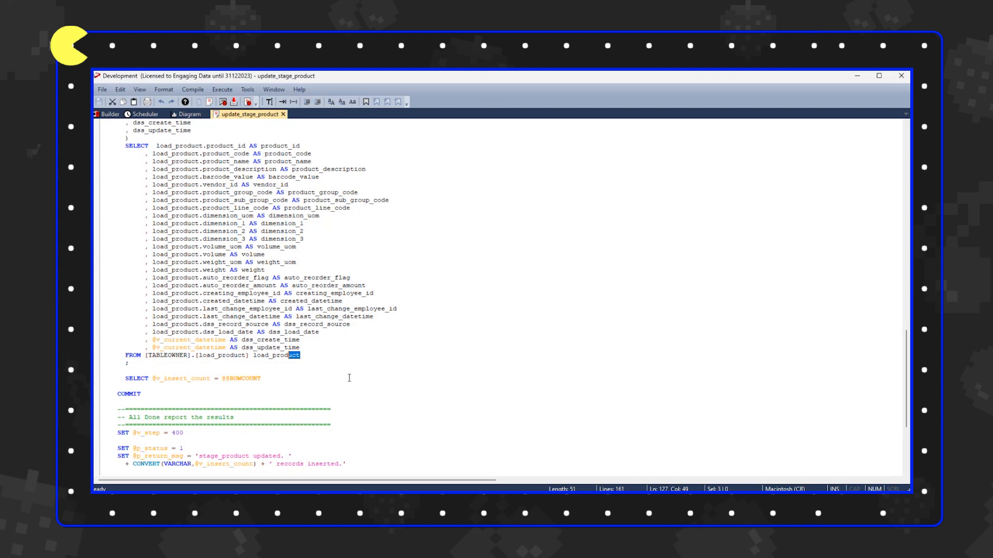
pyautogui.scroll(-4, 349, 378)
pyautogui.scroll(7, 350, 378)
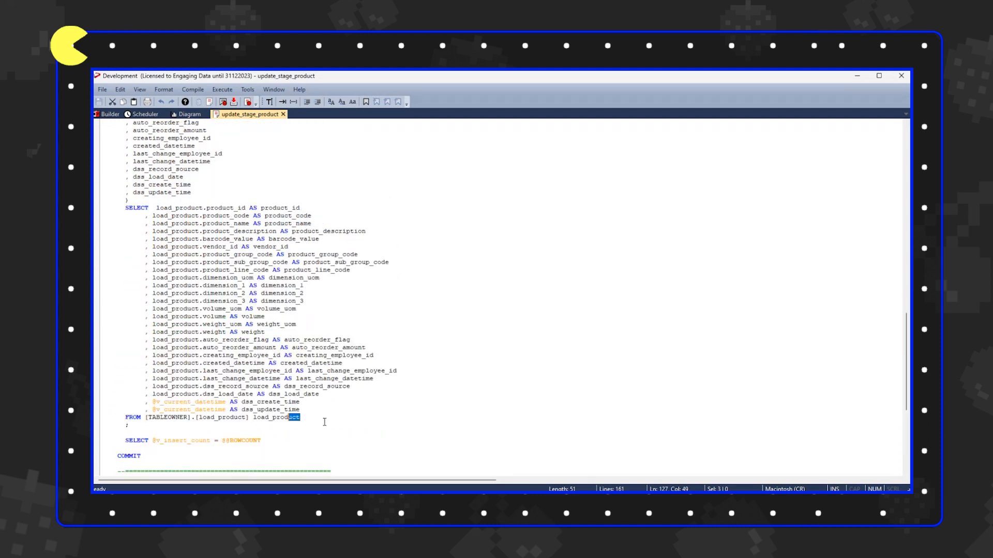
pyautogui.moveTo(332, 421); pyautogui.dragTo(97, 417)
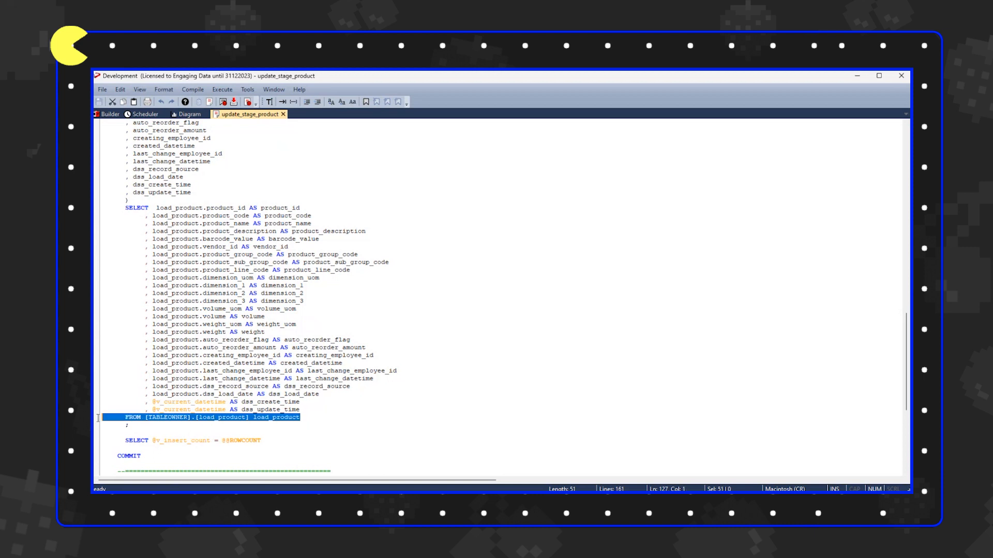
pyautogui.scroll(5, 311, 418)
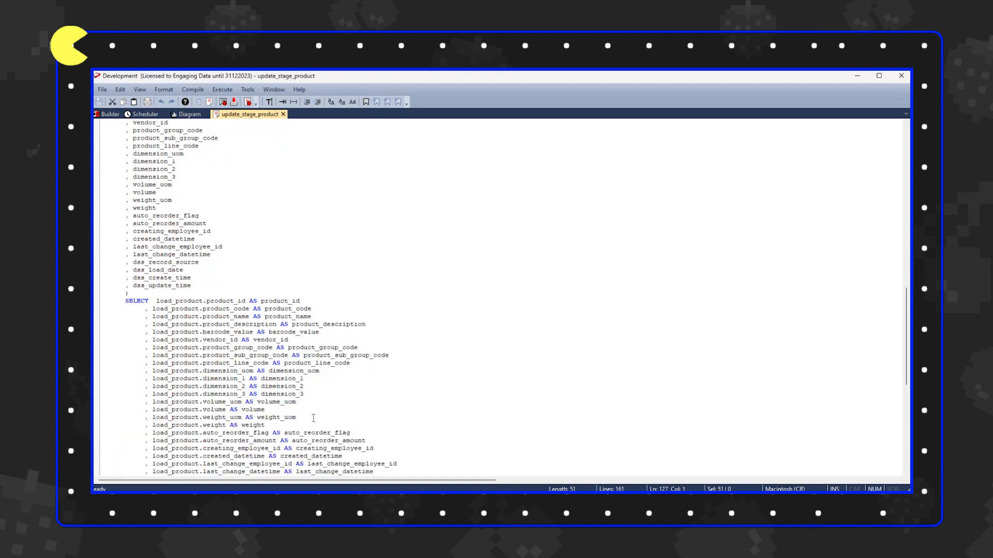
pyautogui.scroll(4, 306, 414)
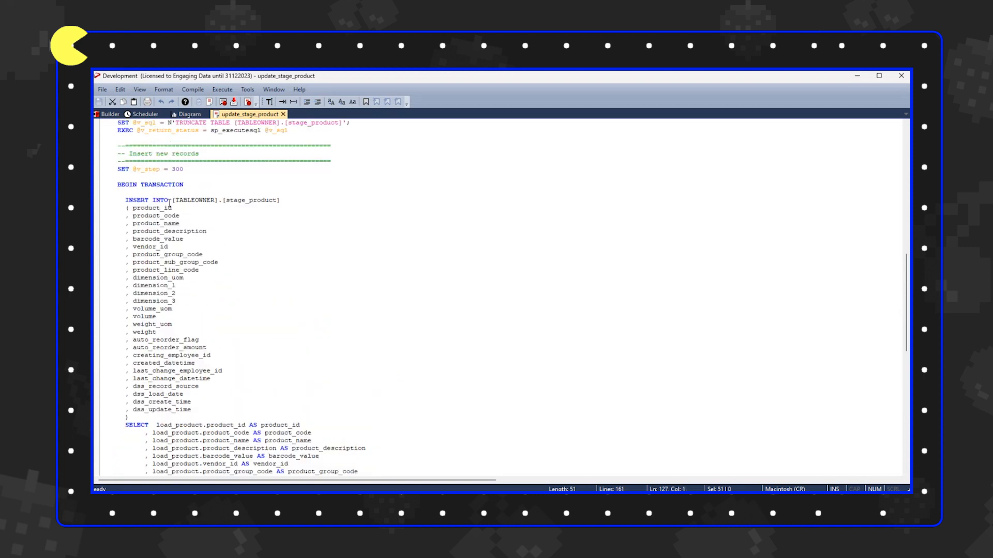
pyautogui.doubleClick(249, 200)
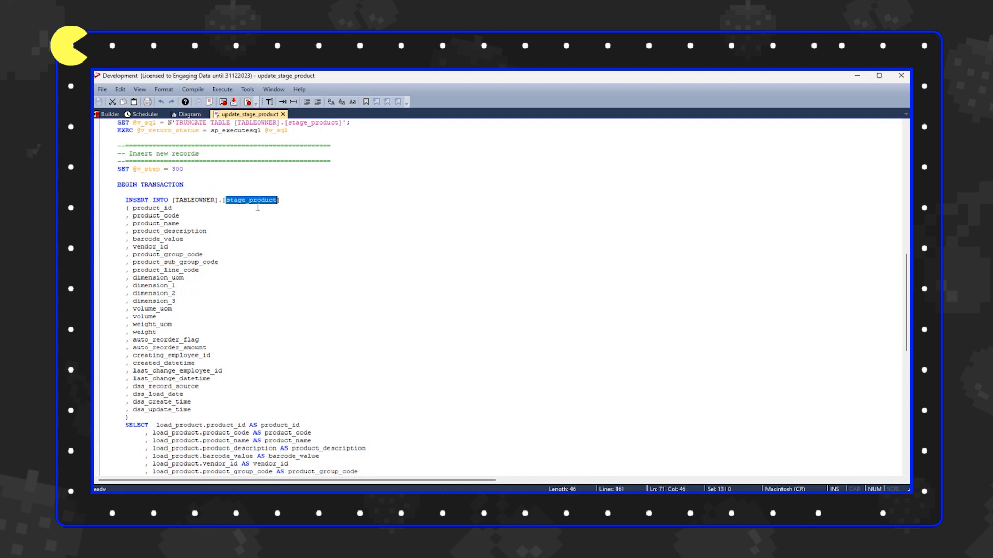
pyautogui.click(283, 115)
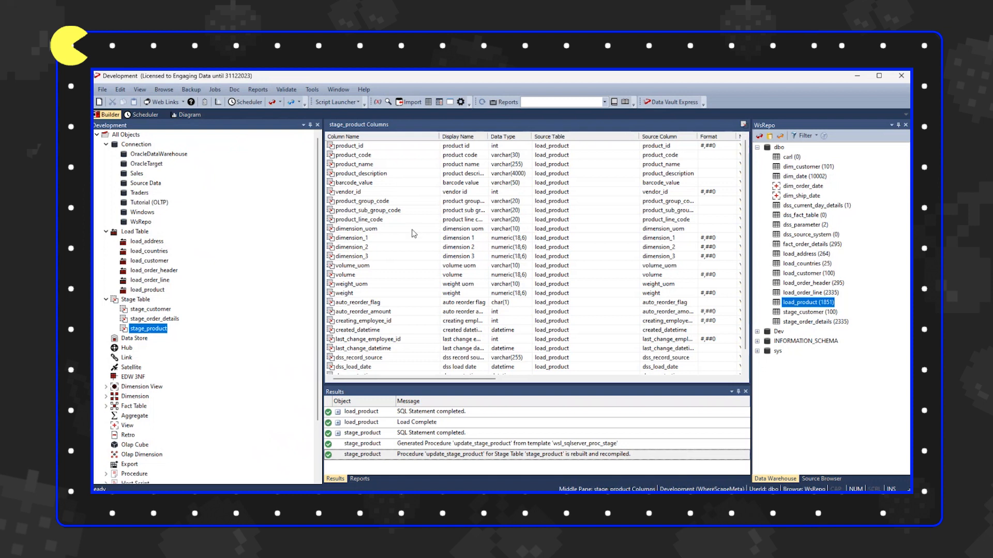
# Execute the update procedure of stage_product and refresh the WsRepo tables with row counts to check stage_product
pyautogui.rightClick(163, 329)
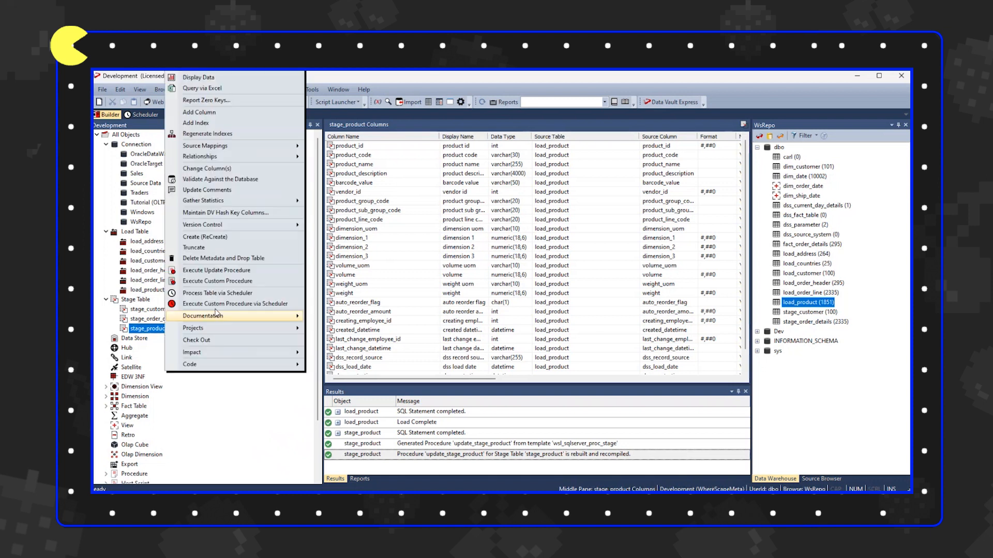
pyautogui.click(219, 270)
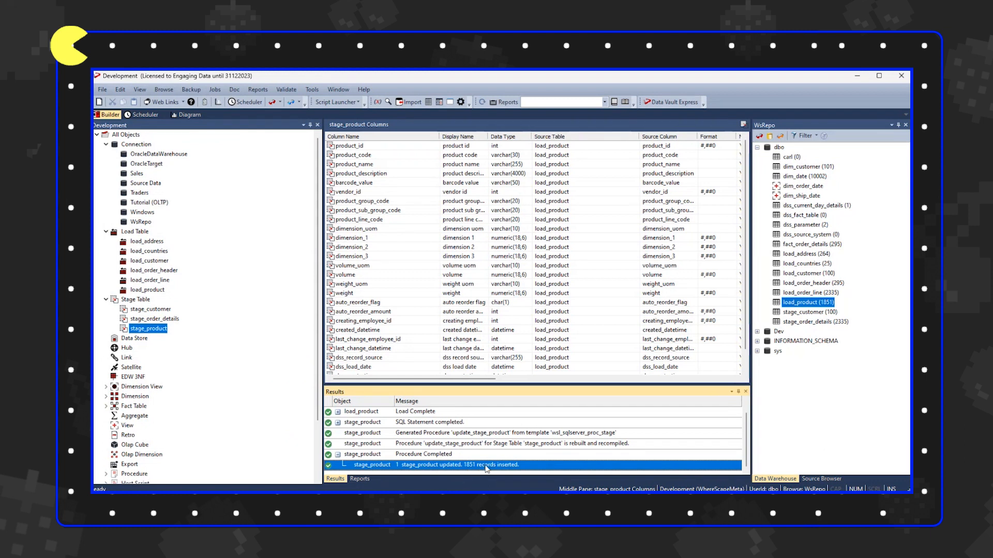
pyautogui.click(136, 397)
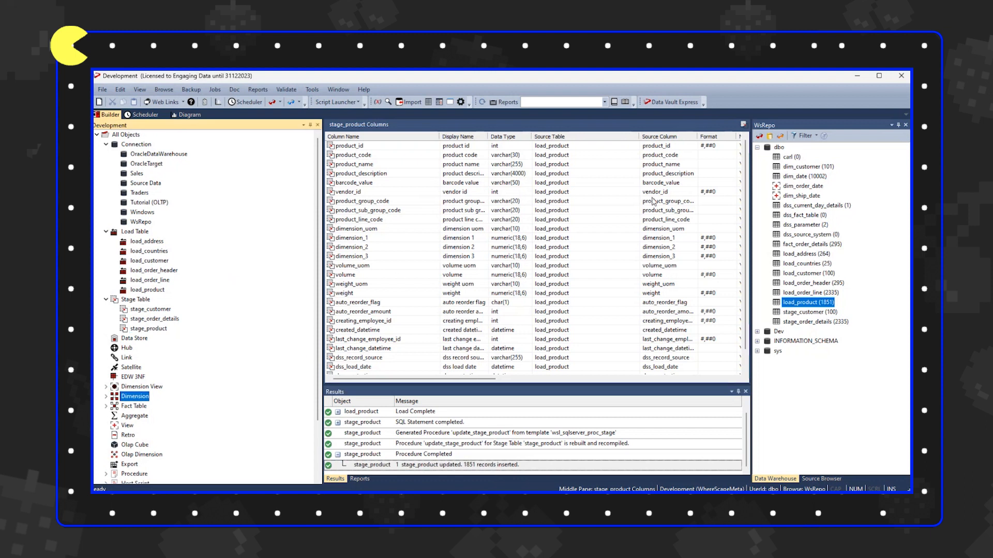
pyautogui.click(770, 136)
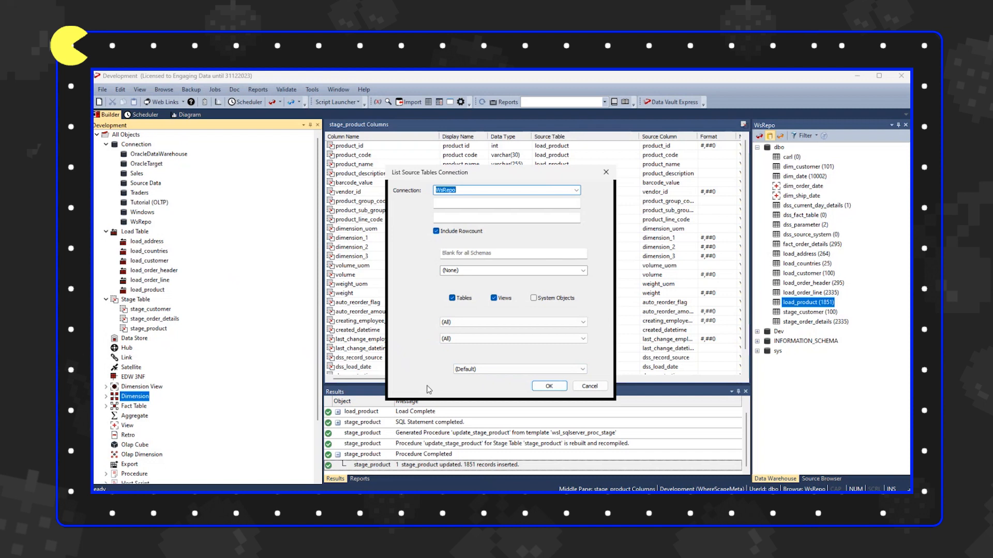
pyautogui.press('Return')
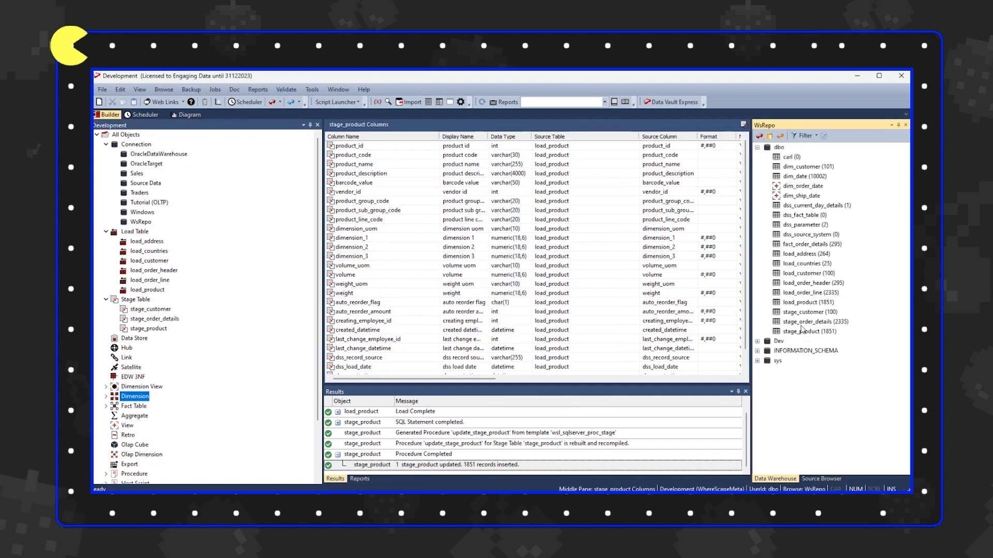
pyautogui.click(812, 334)
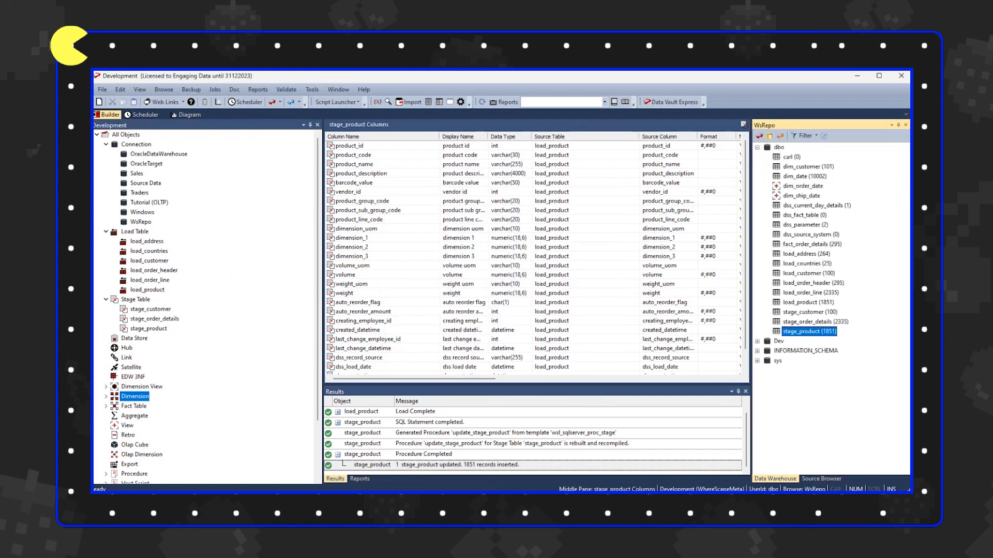
# Add a Normal dimension named dim_product from the stage_product table, and create and load it in the database
pyautogui.doubleClick(124, 397)
pyautogui.moveTo(808, 334); pyautogui.dragTo(426, 238)
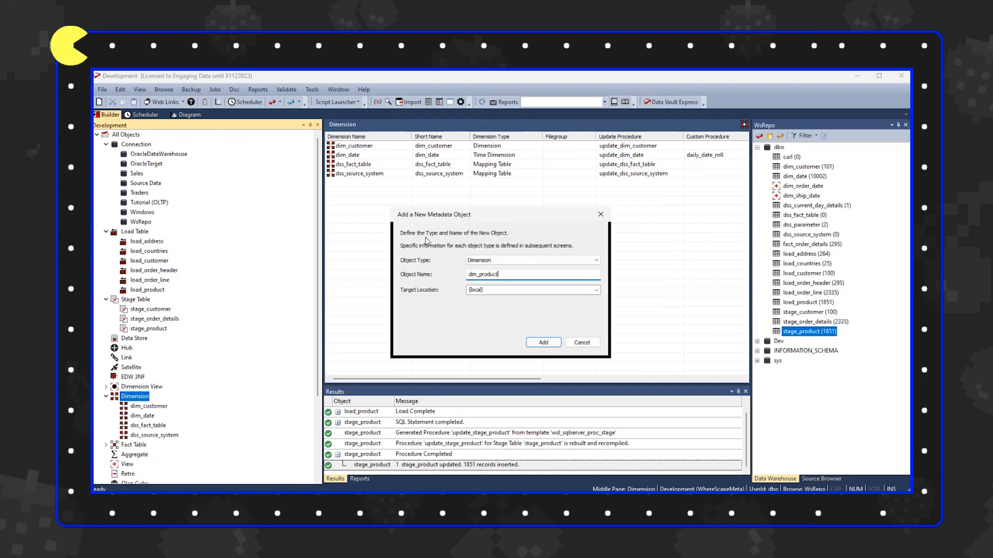
pyautogui.click(543, 342)
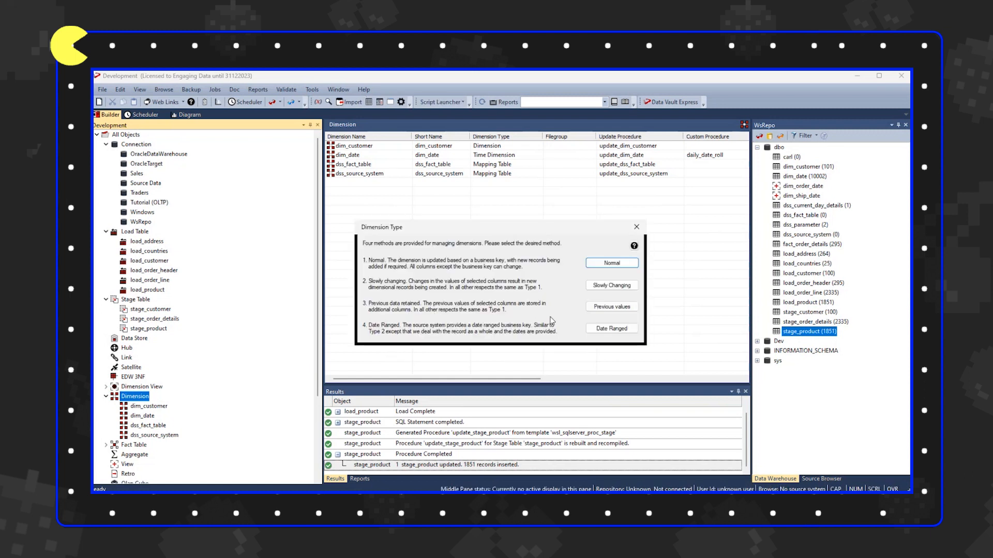
pyautogui.click(612, 264)
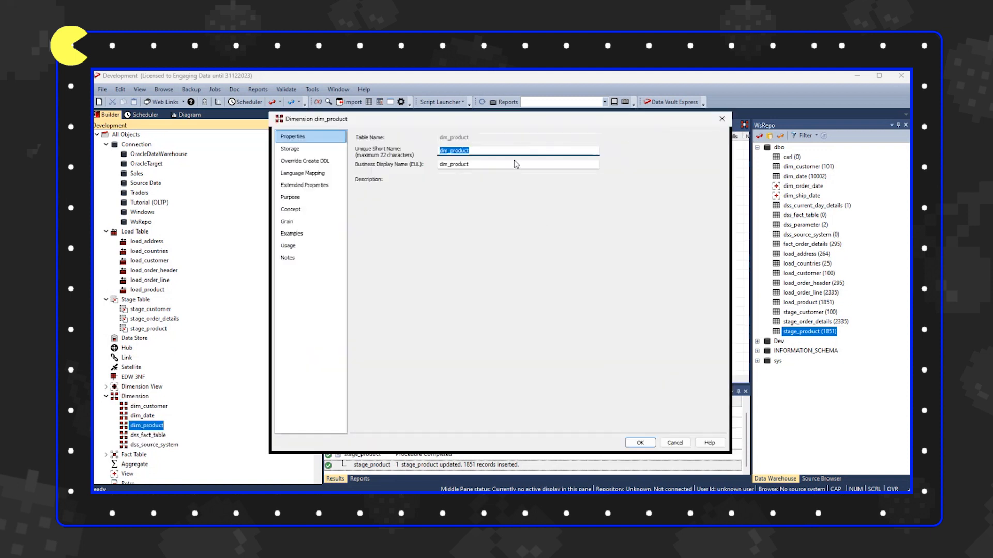
pyautogui.click(641, 444)
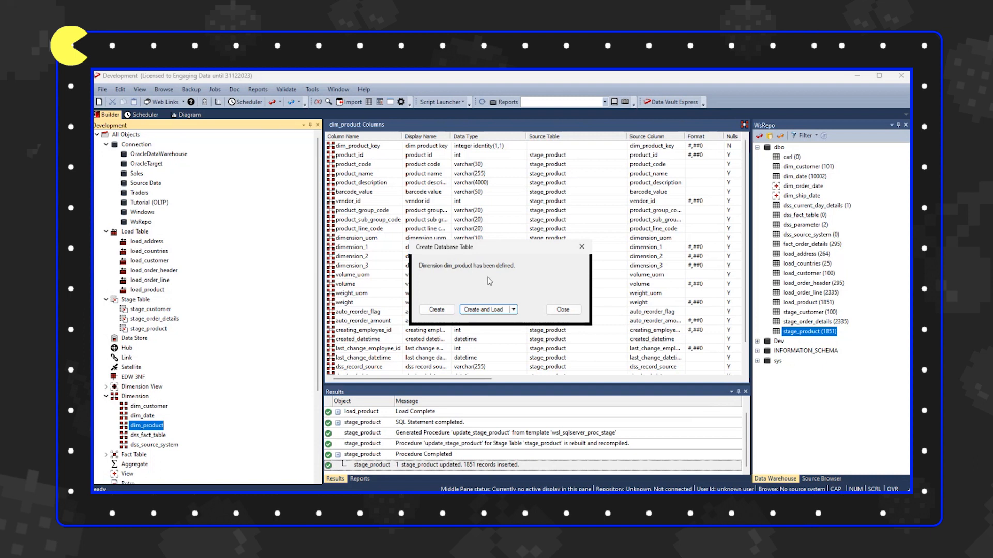
pyautogui.click(483, 309)
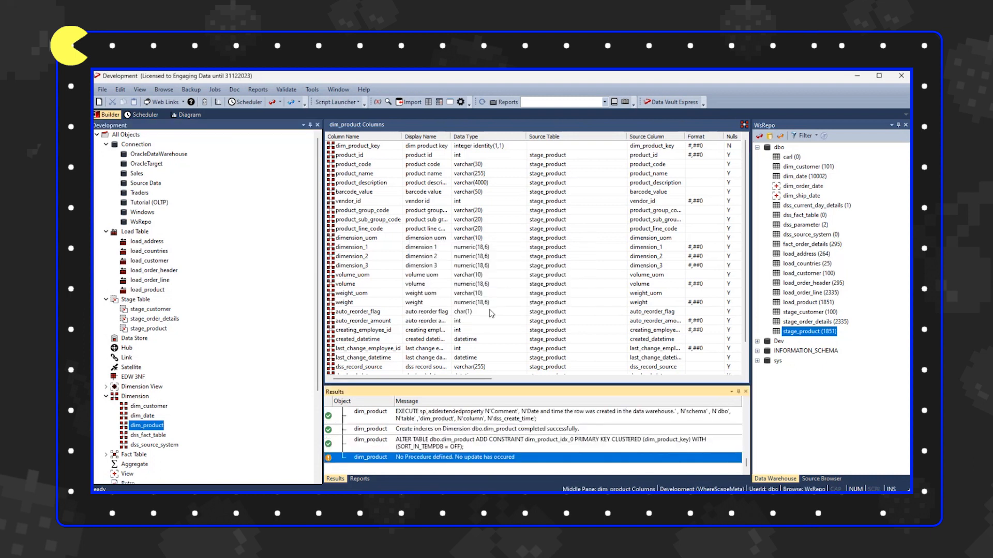
# Start rebuilding the update procedure for dim_product with build type Set and open its business key column selection
pyautogui.rightClick(155, 425)
pyautogui.moveTo(205, 422)
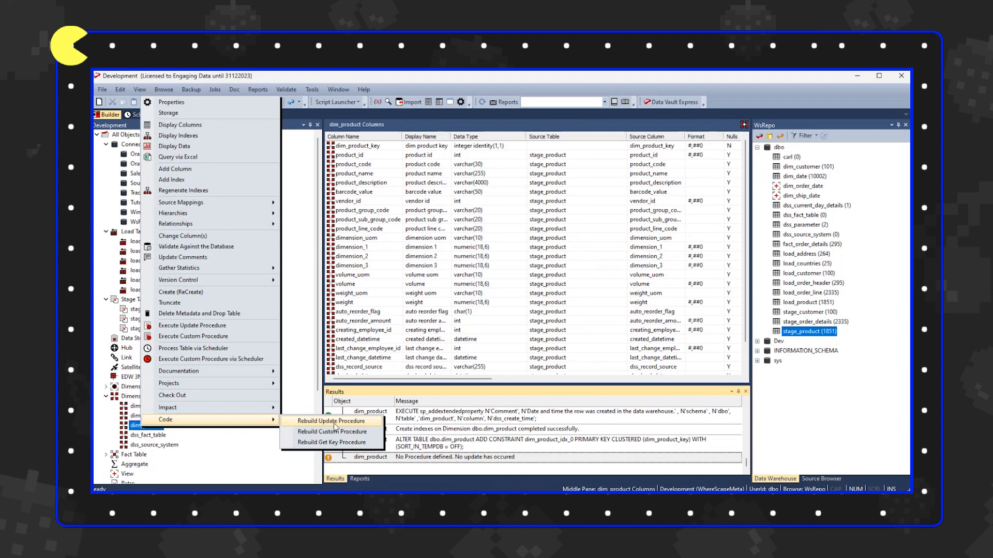
pyautogui.click(335, 424)
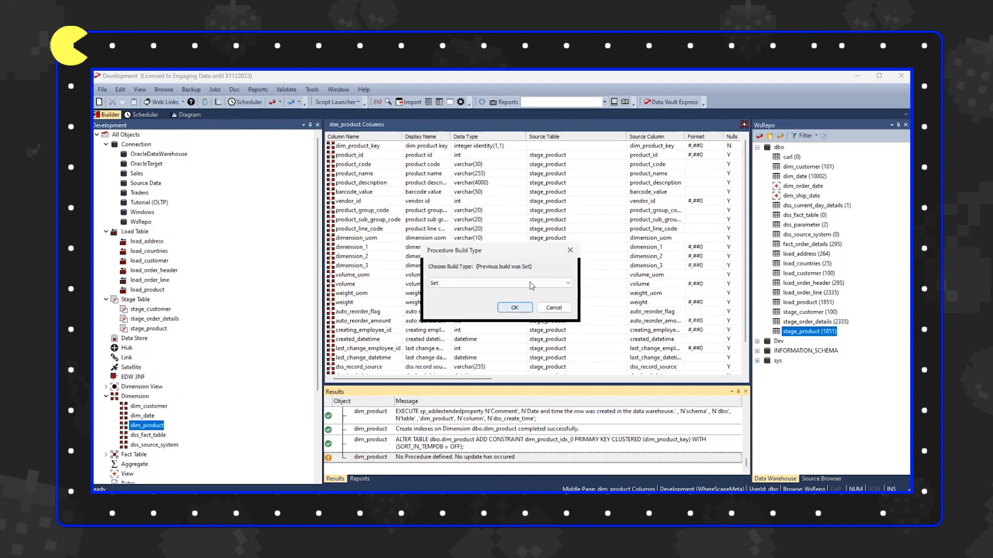
pyautogui.click(496, 283)
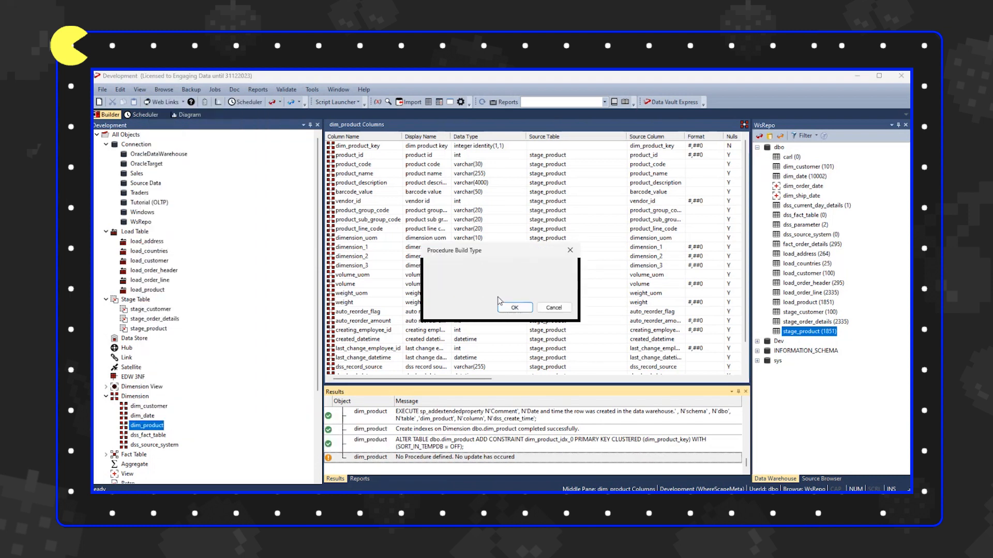
pyautogui.click(484, 298)
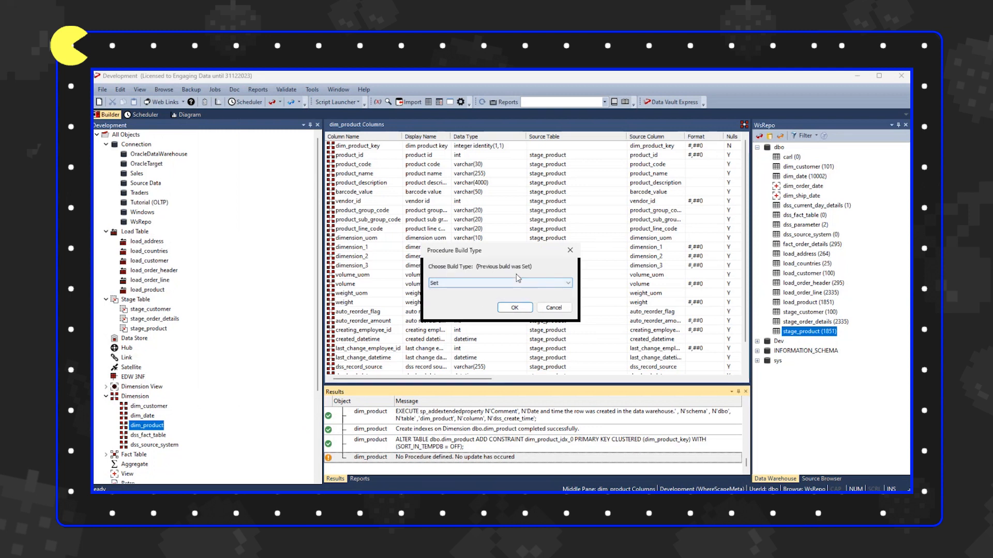
pyautogui.click(517, 310)
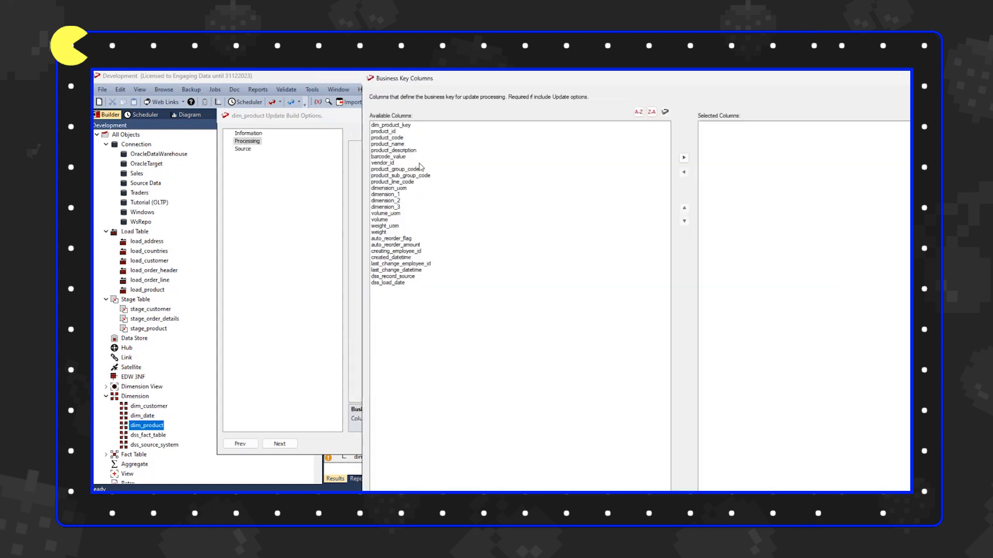
# Set product_id as the business key column for the dim_product update procedure
pyautogui.click(397, 137)
pyautogui.click(396, 132)
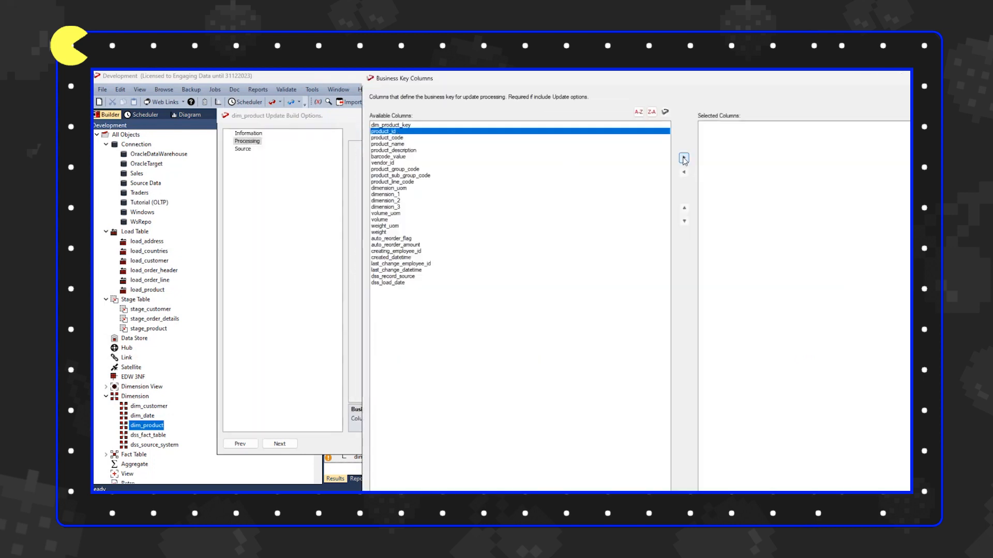
pyautogui.click(683, 158)
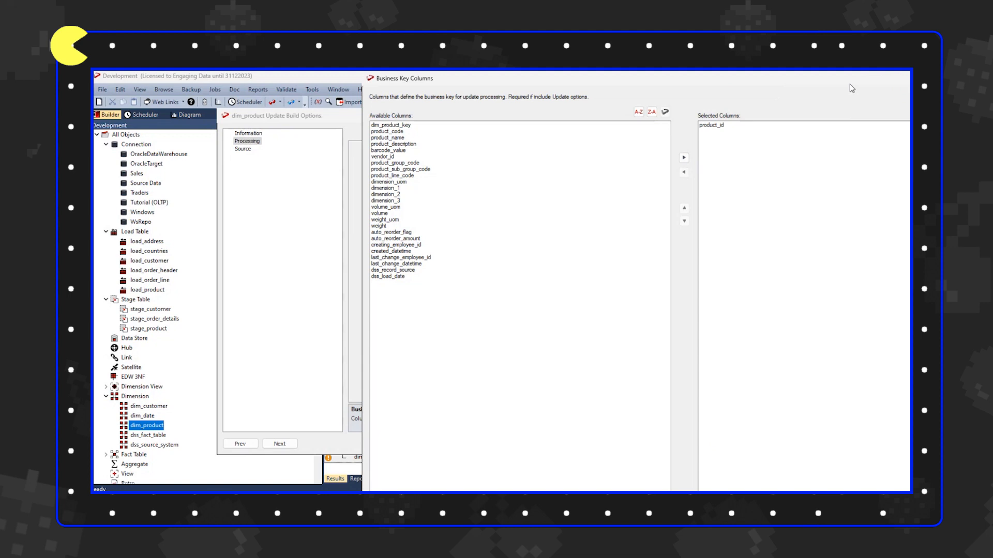
pyautogui.moveTo(849, 84); pyautogui.dragTo(639, 70)
pyautogui.click(674, 501)
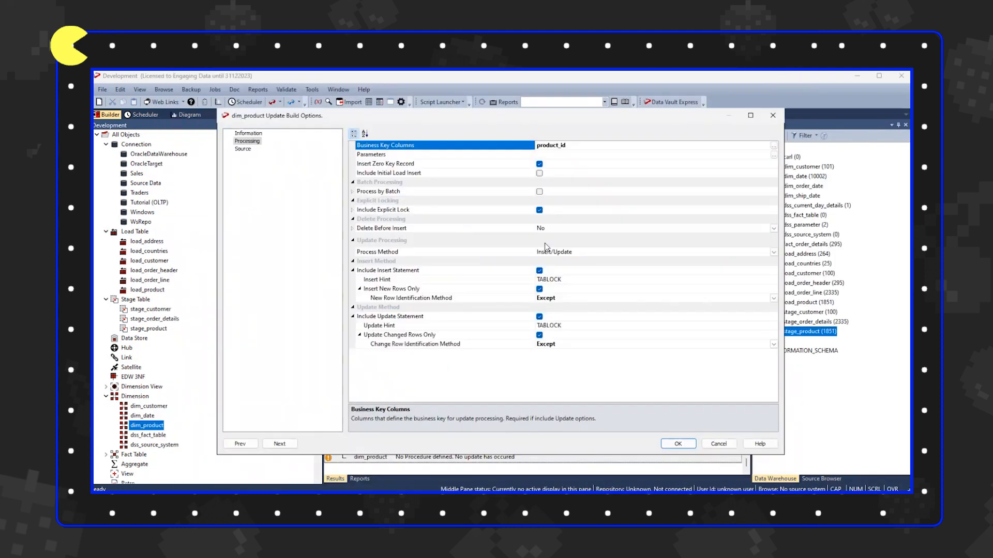
# Include the initial load insert, exclude the insert and update statements, enable truncation before insert, and build the dim_product update procedure
pyautogui.click(539, 173)
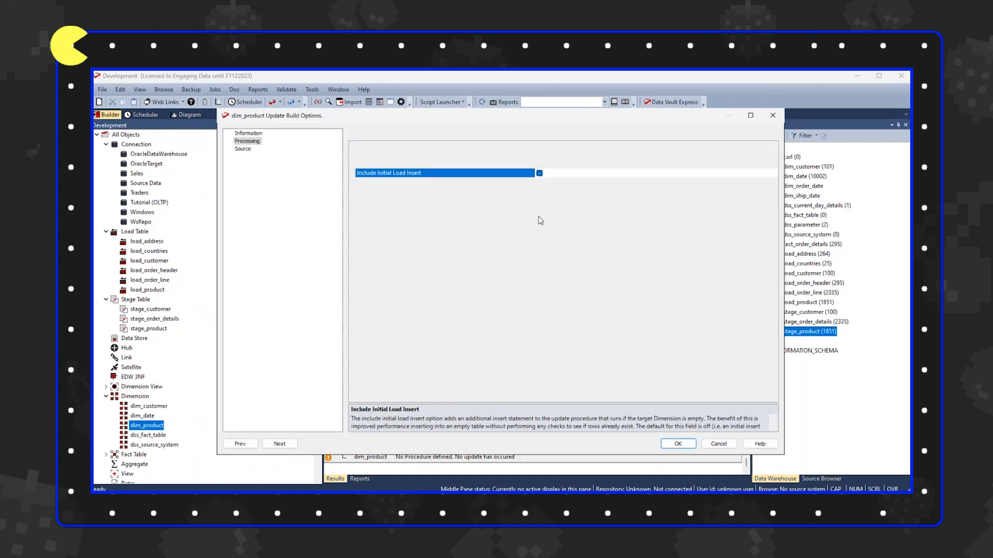
pyautogui.click(539, 271)
pyautogui.click(539, 289)
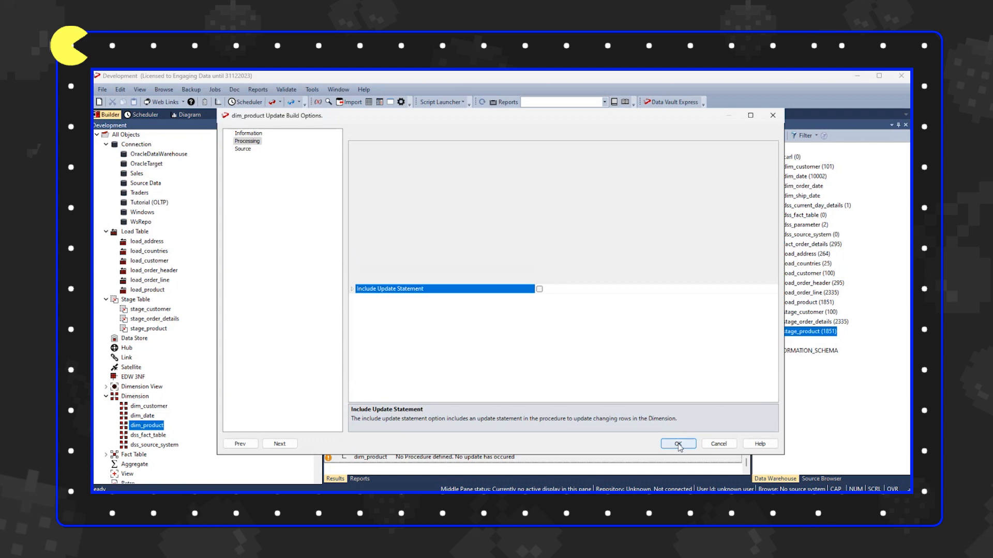
pyautogui.click(773, 229)
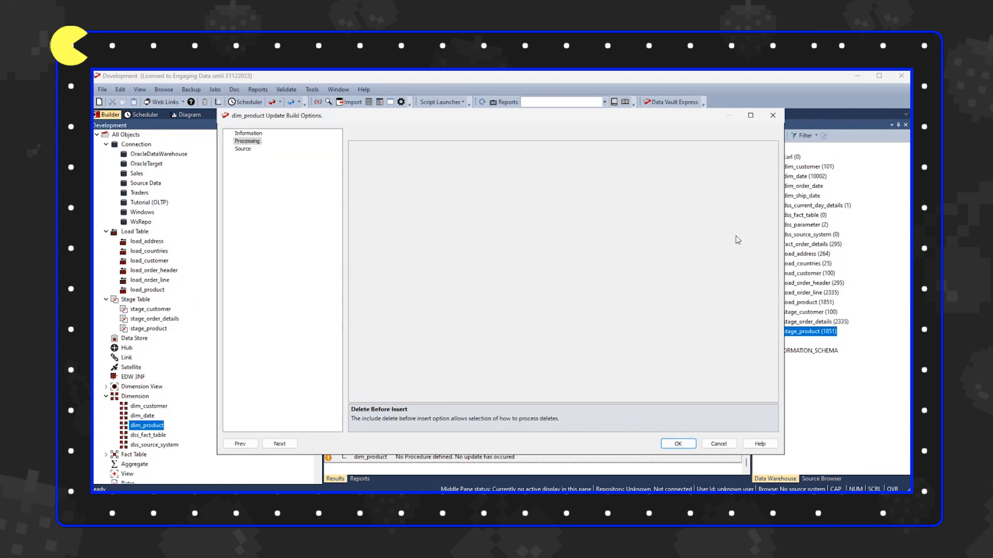
pyautogui.click(553, 247)
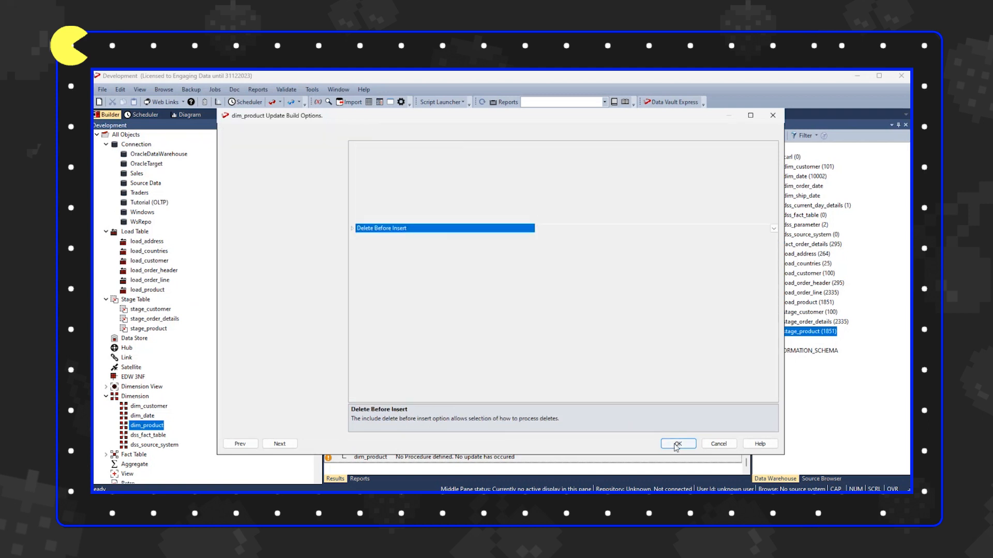
pyautogui.click(678, 445)
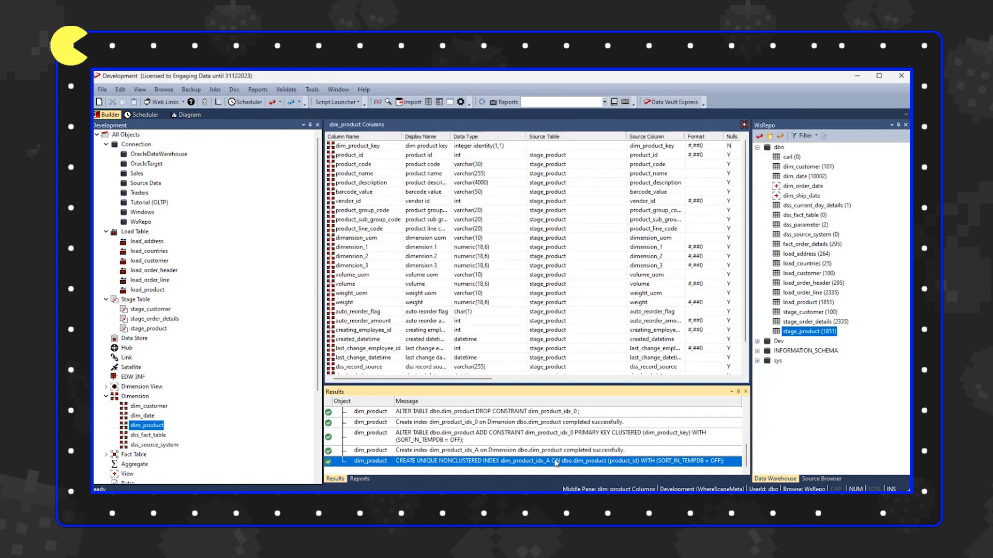
# Execute the update procedure of dim_product and display the data loaded into the dimension
pyautogui.rightClick(159, 427)
pyautogui.click(218, 324)
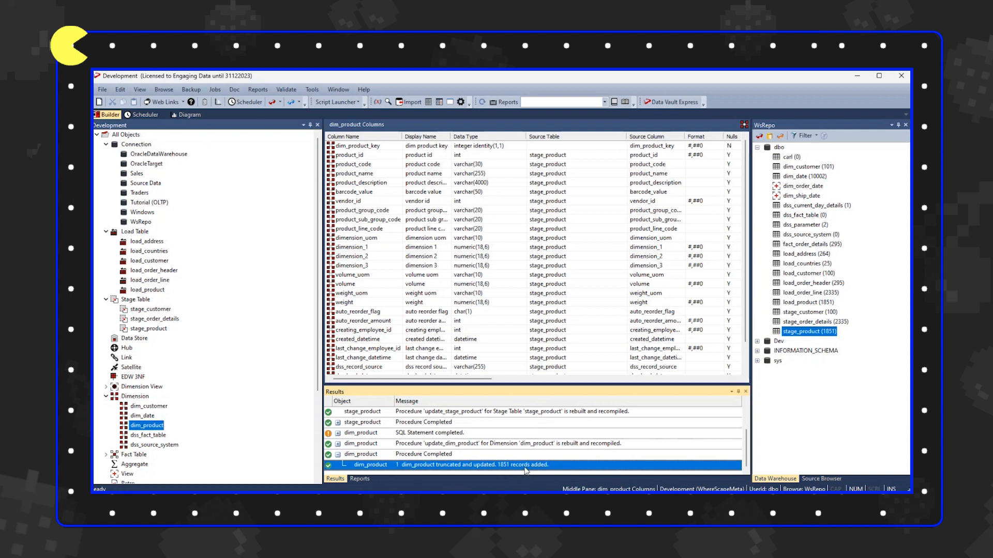
pyautogui.rightClick(160, 429)
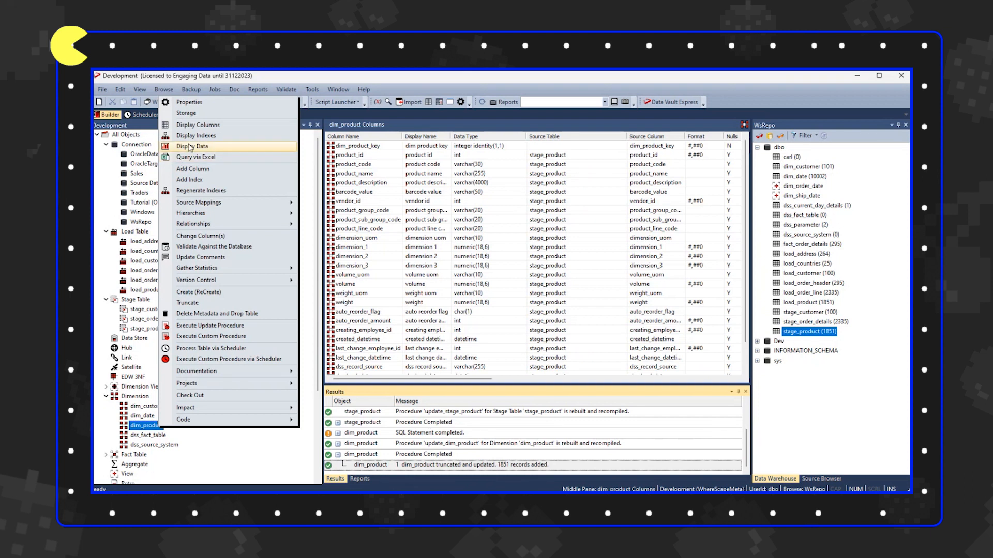
pyautogui.click(190, 147)
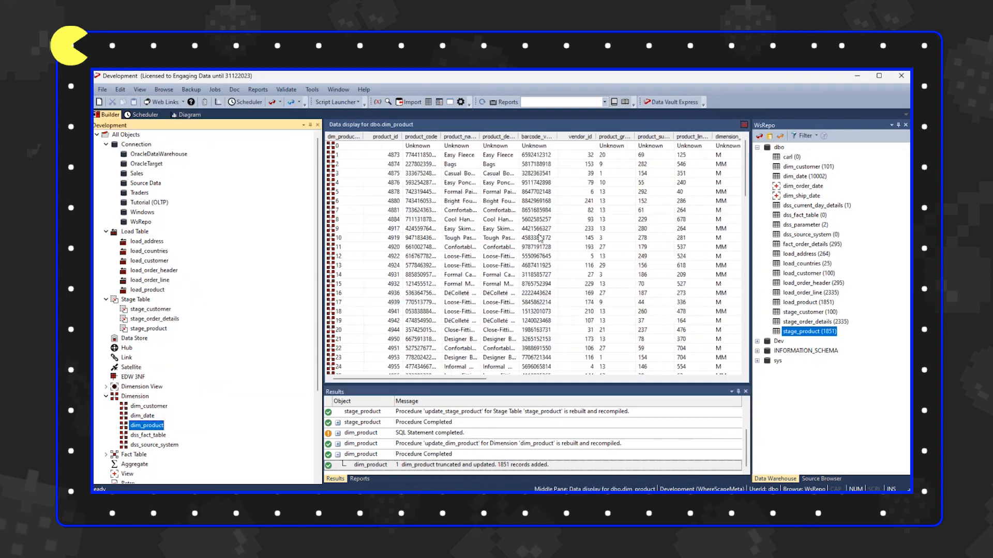
# Display the data of load_product to compare it with the dim_product rows
pyautogui.click(147, 291)
pyautogui.rightClick(147, 291)
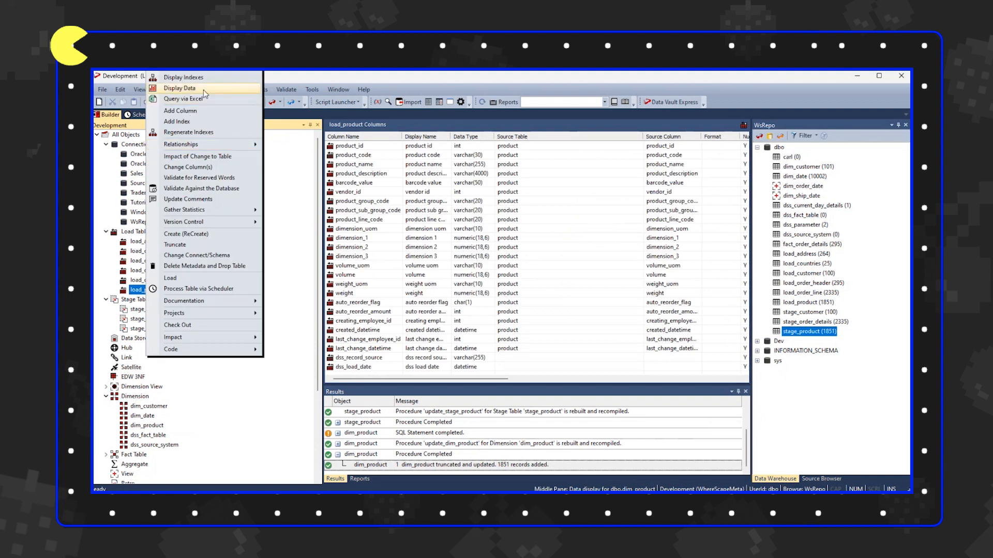
pyautogui.click(203, 89)
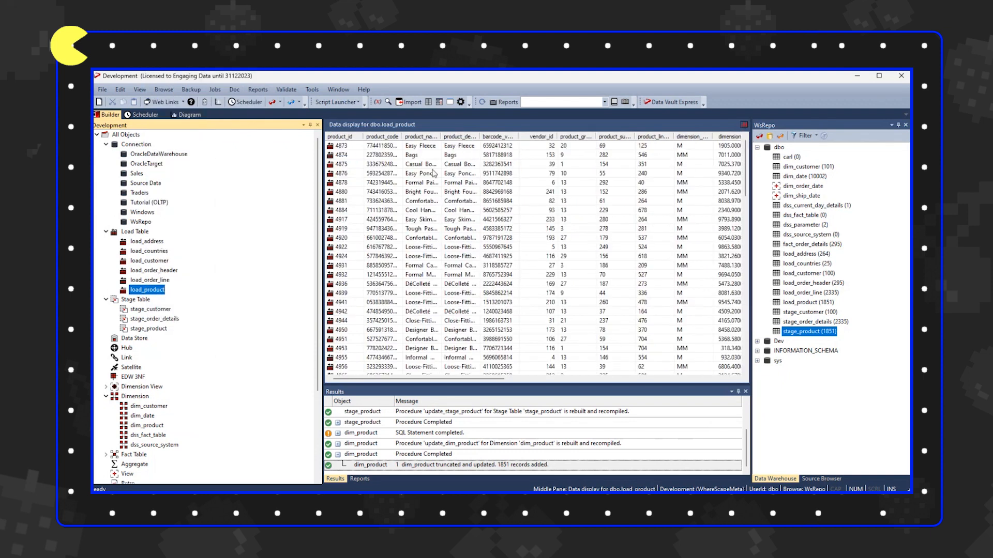
# View the track back diagram of dim_product to check its lineage, and return to the Builder view
pyautogui.click(157, 427)
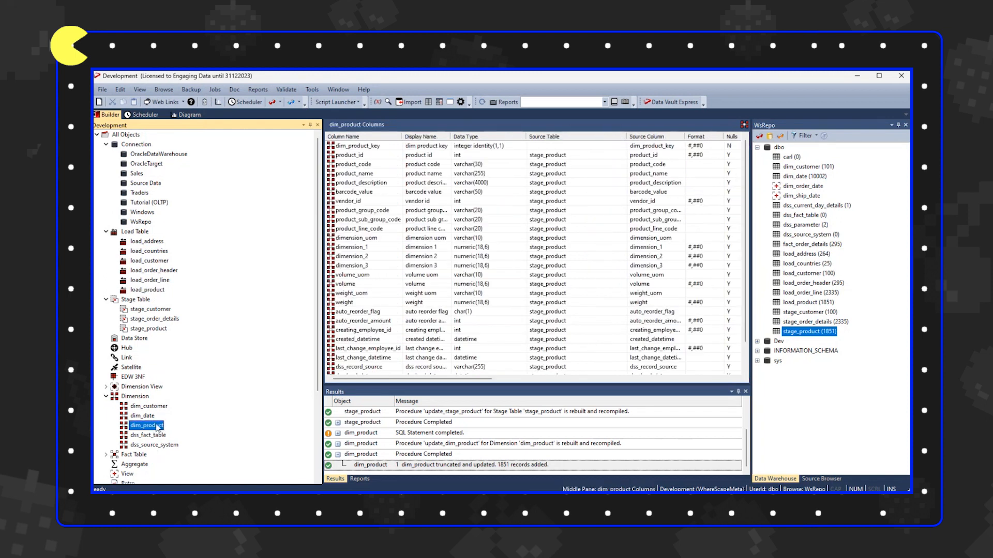
pyautogui.rightClick(156, 430)
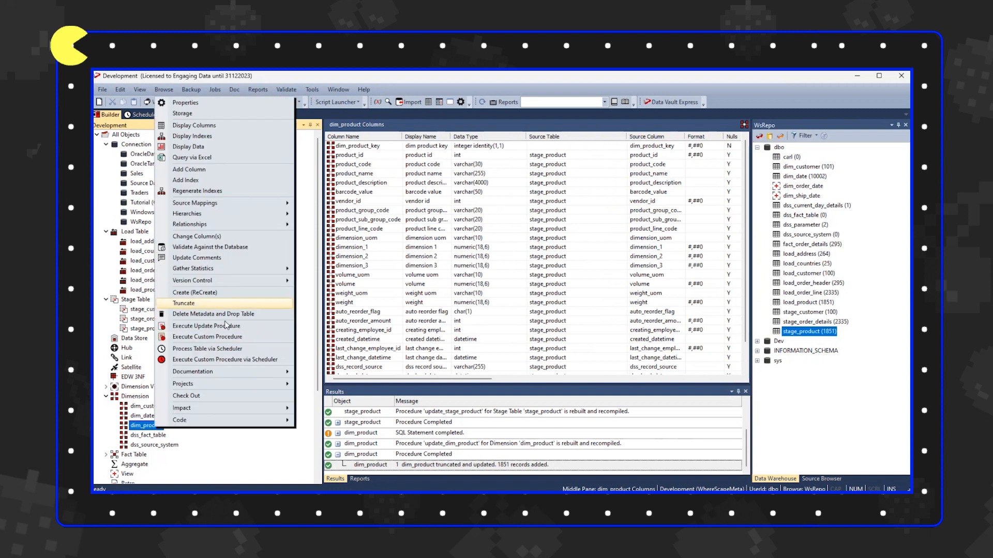
pyautogui.moveTo(223, 409)
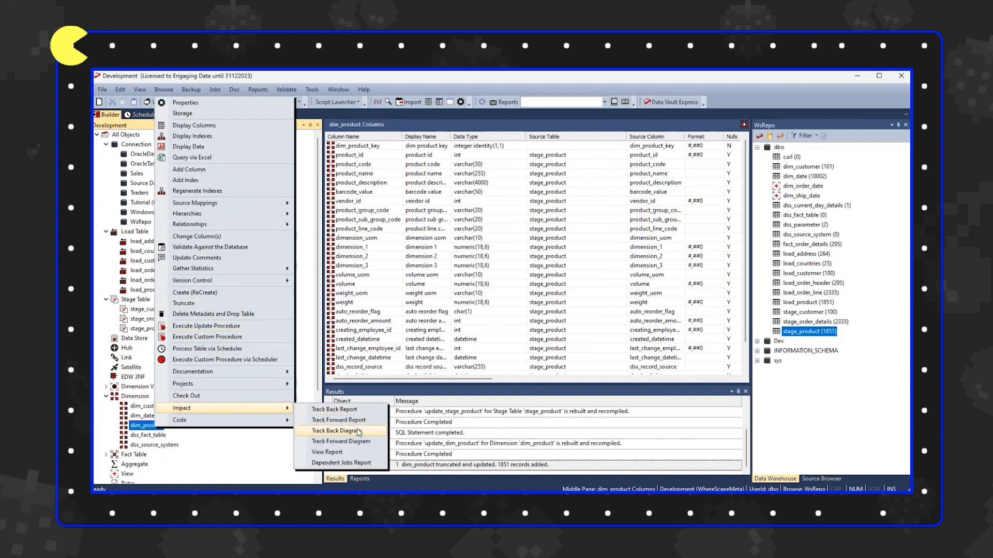
pyautogui.click(356, 434)
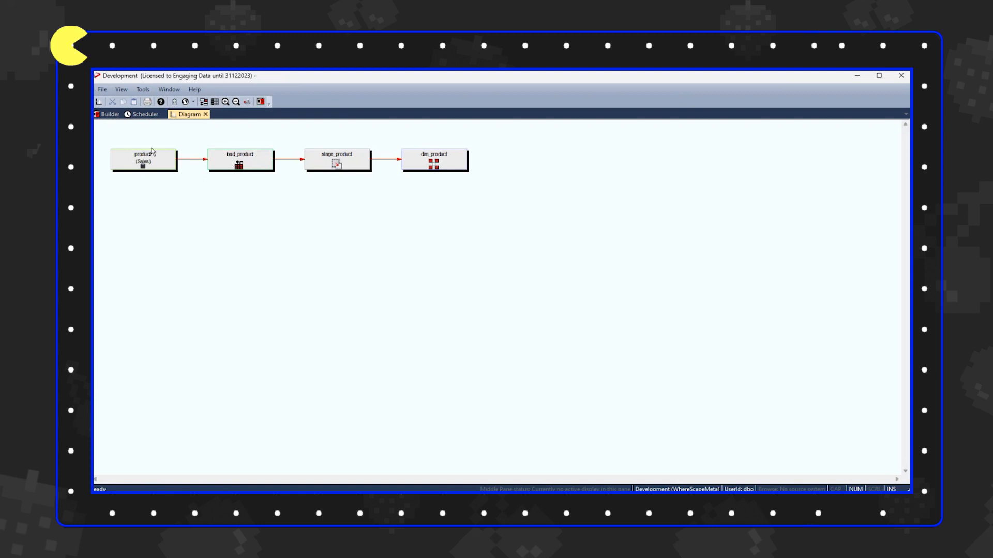
pyautogui.click(107, 114)
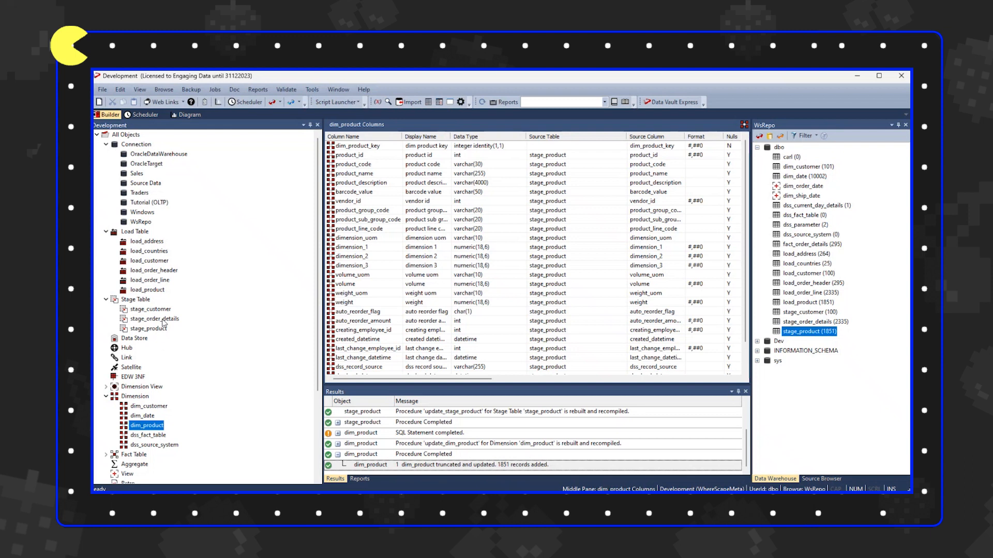
# Open the stage_order_details columns, refresh the WsRepo tables with row counts, and expand the dbo schema
pyautogui.click(155, 320)
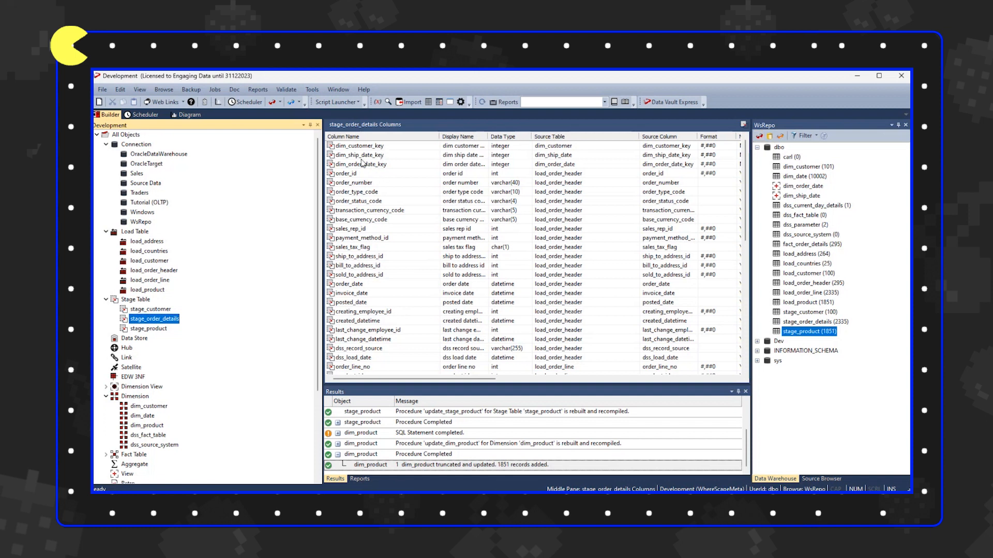
pyautogui.click(769, 136)
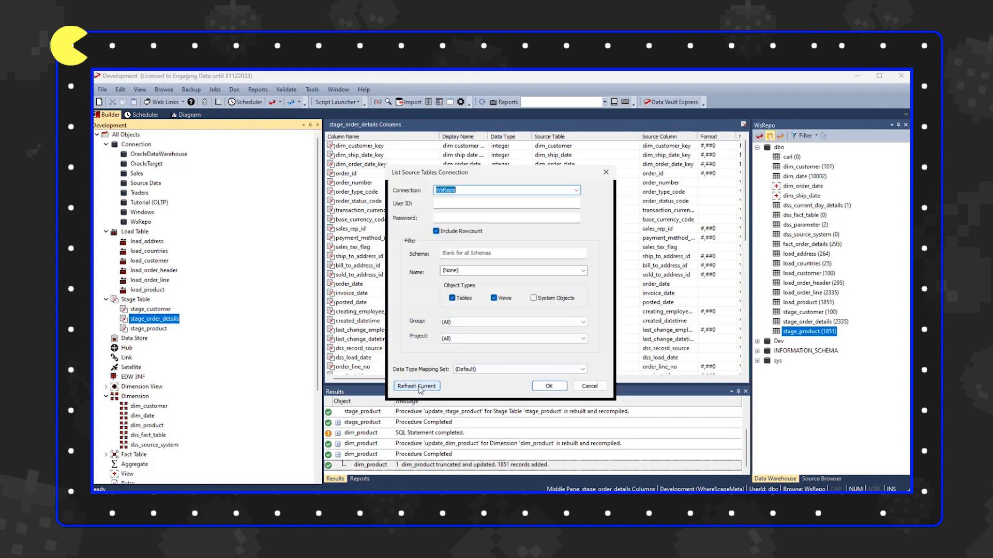
pyautogui.click(417, 386)
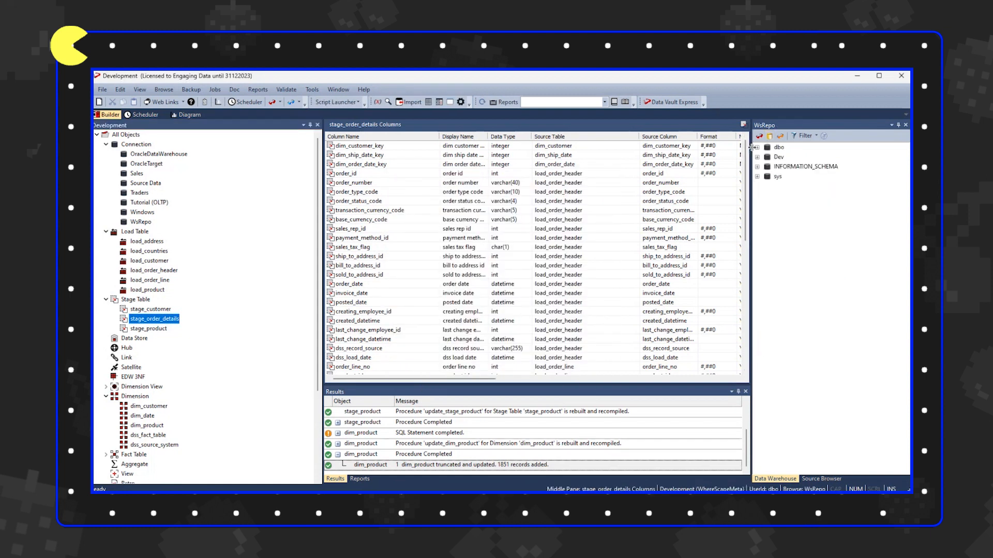
pyautogui.click(757, 148)
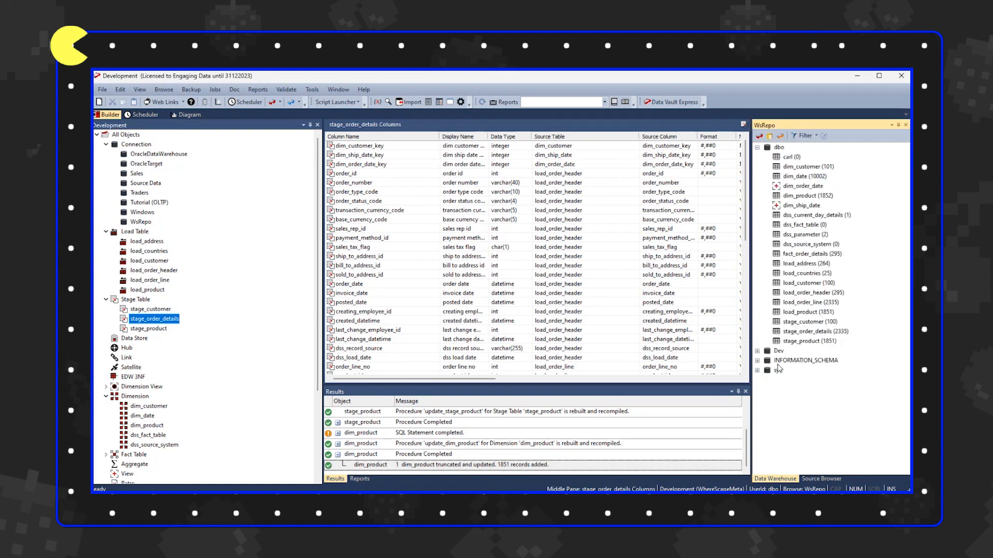
# Add the dim_product_key column from dim_product to stage_order_details and check its place in the column list
pyautogui.doubleClick(797, 196)
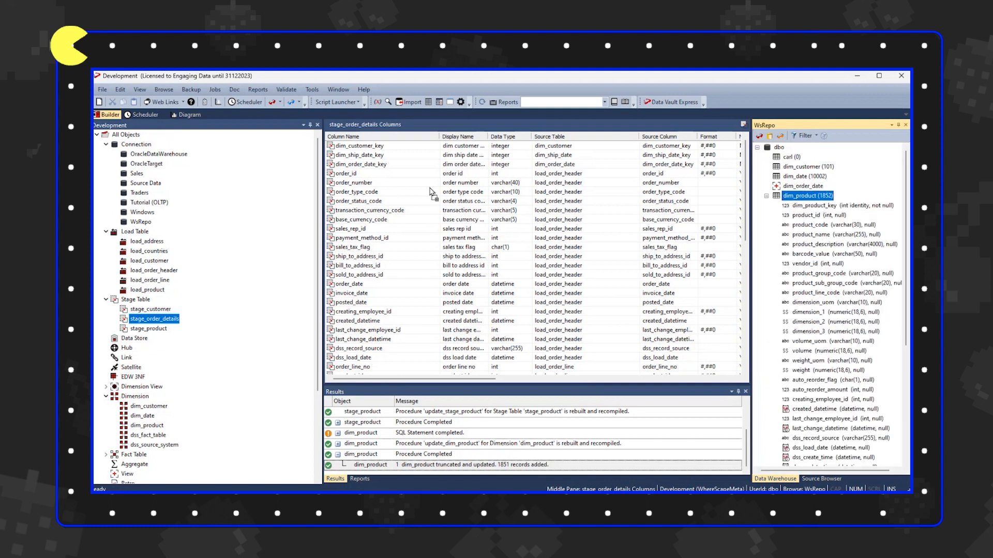
pyautogui.moveTo(391, 177); pyautogui.dragTo(392, 176)
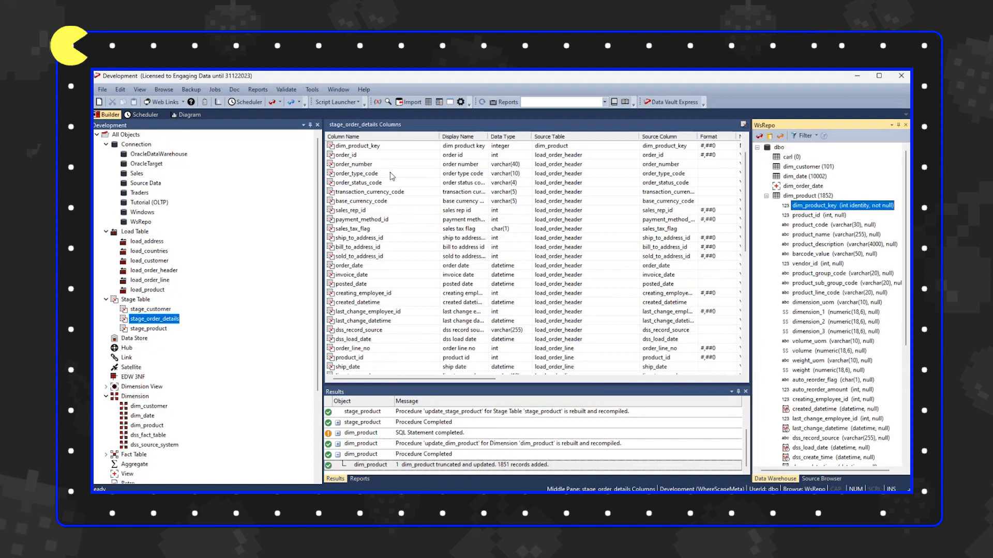
pyautogui.scroll(1, 392, 177)
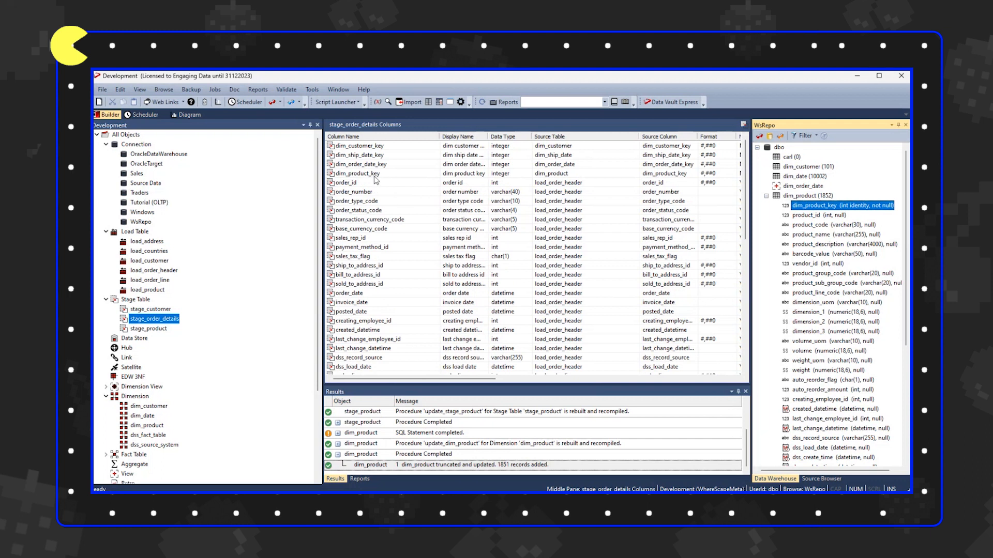
# Recreate the stage_order_details table in the database and regenerate its update_stage_order_details procedure
pyautogui.rightClick(155, 320)
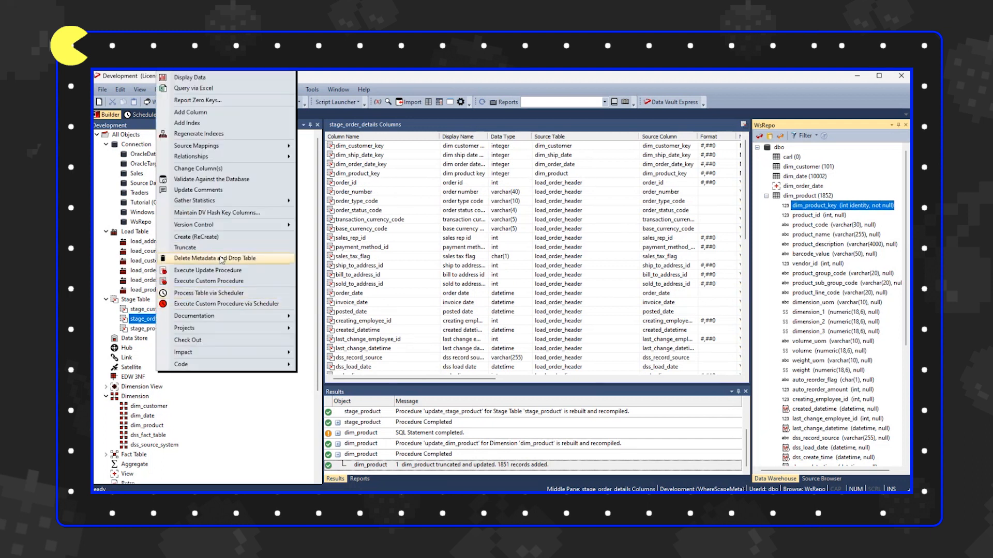
pyautogui.click(224, 241)
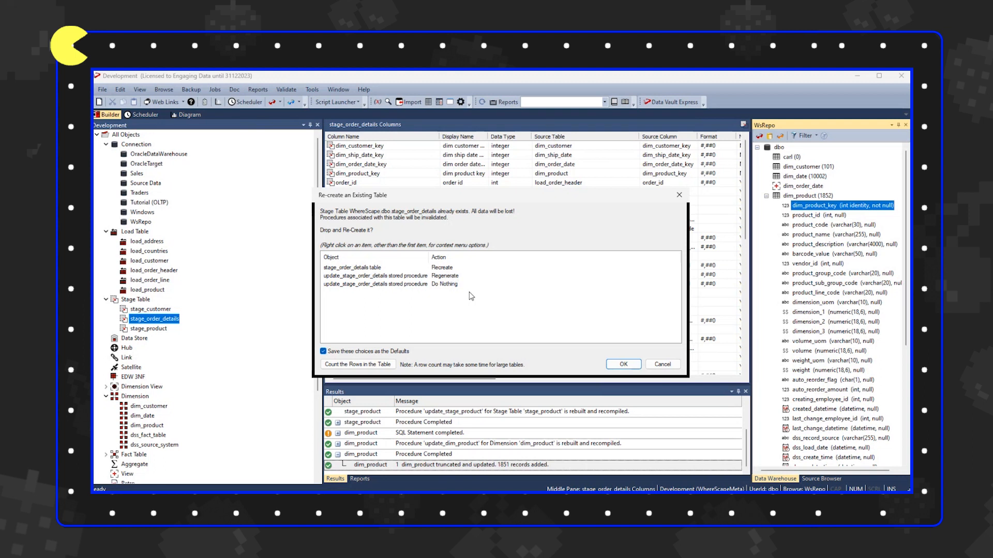
pyautogui.click(623, 364)
pyautogui.click(624, 364)
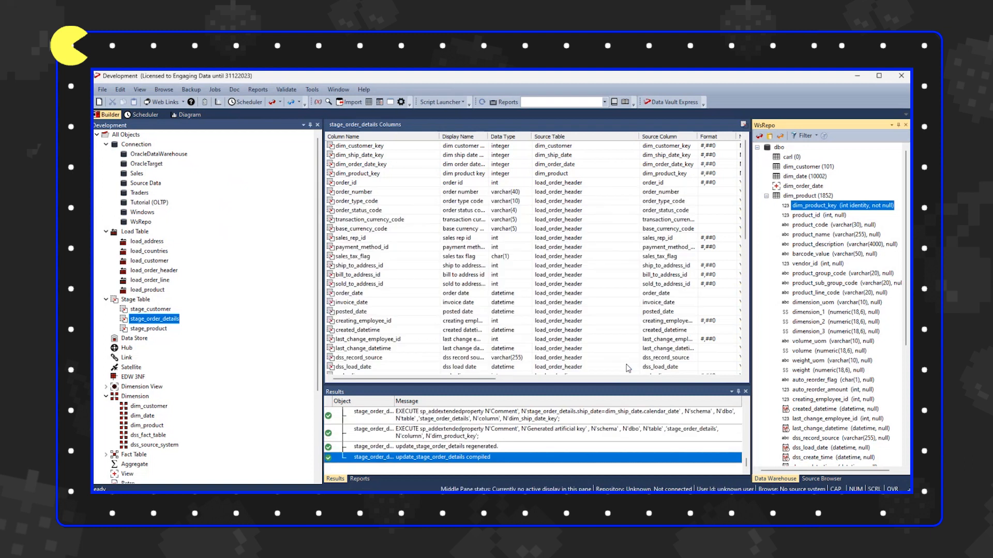
# Execute the update procedure of stage_order_details, display its data, and widen the dim_product_key column to show its full name
pyautogui.rightClick(177, 324)
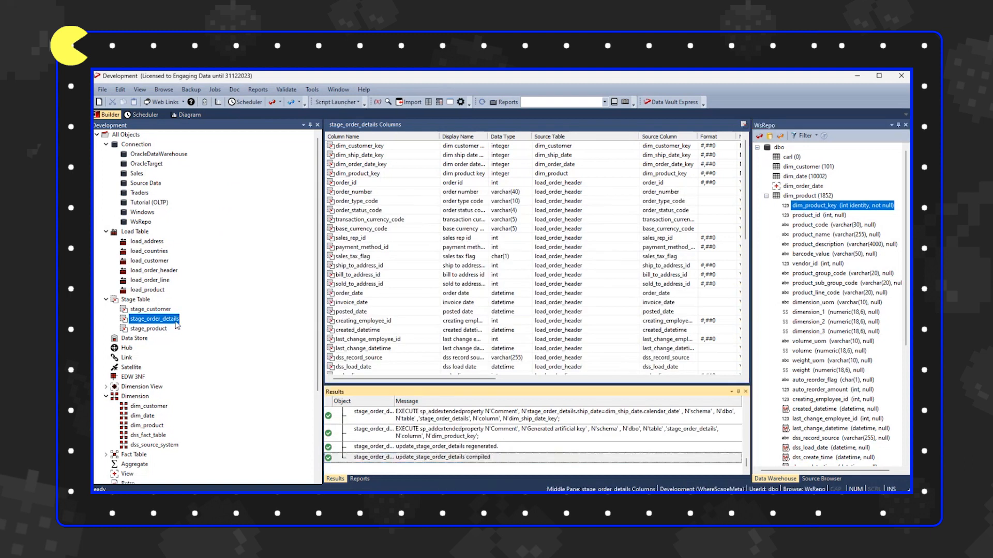
pyautogui.click(226, 272)
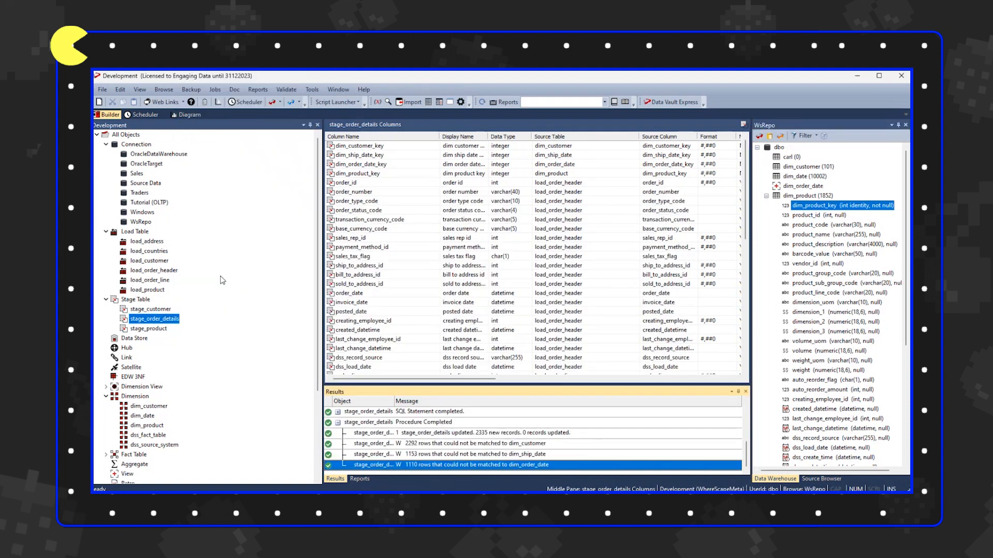
pyautogui.rightClick(158, 323)
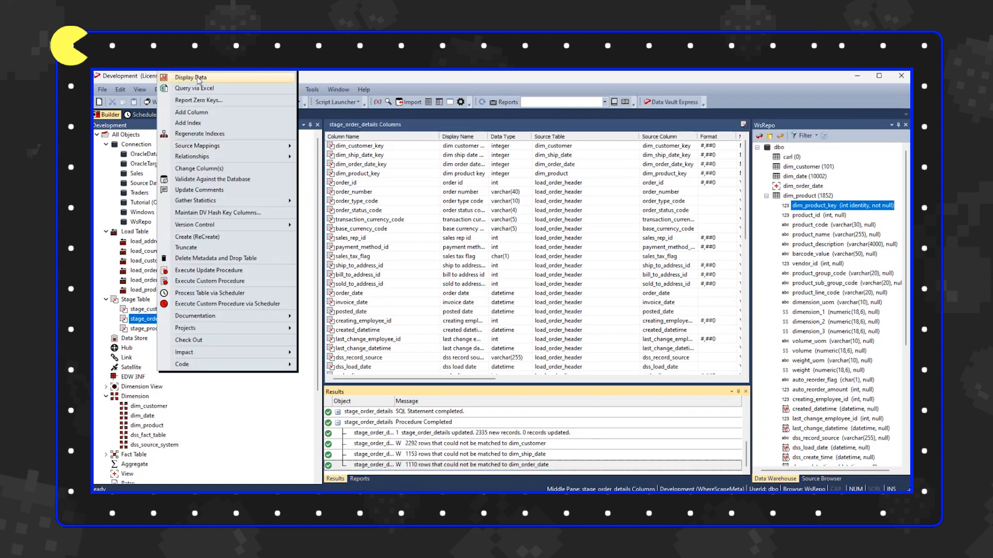
pyautogui.click(205, 79)
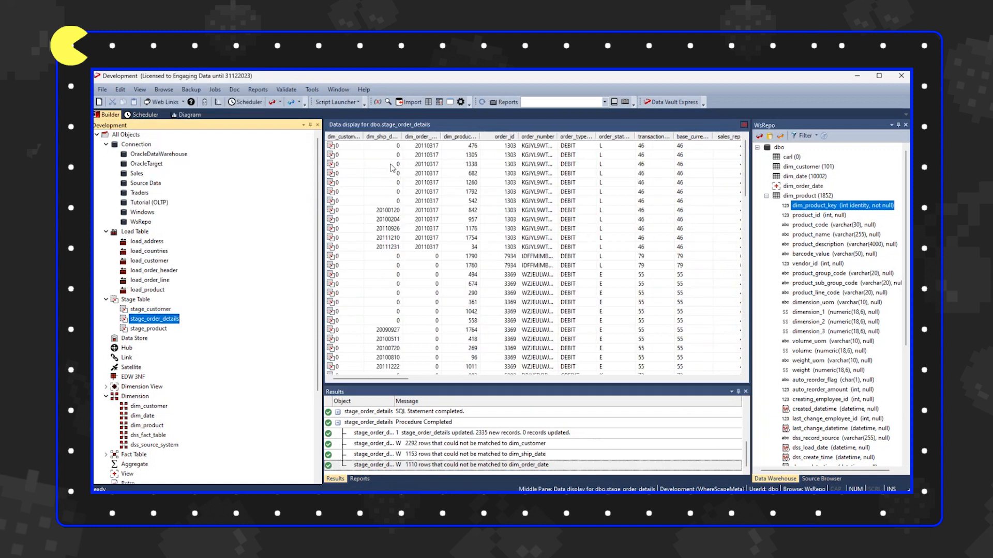
pyautogui.doubleClick(479, 135)
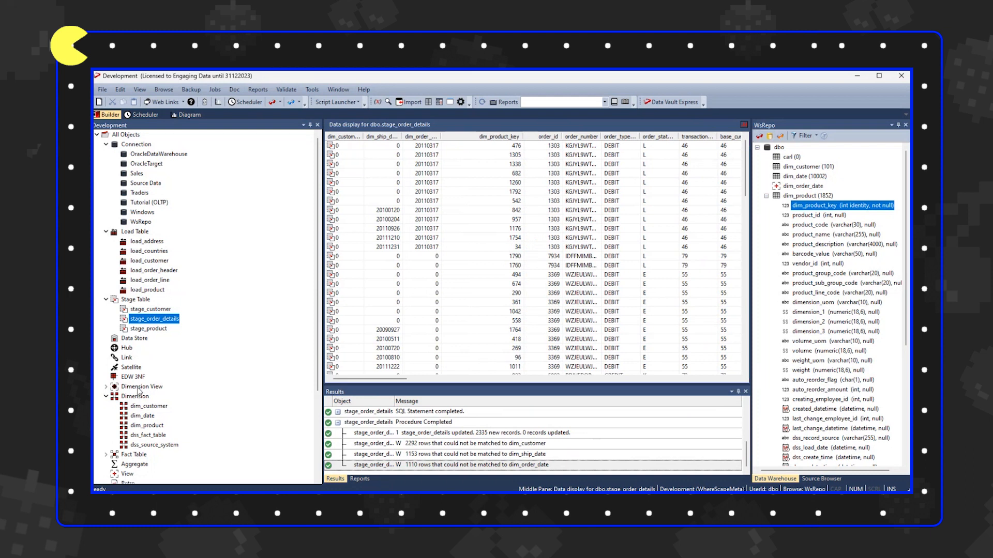
# Collapse the stage tables, open the columns of the fact_order_details fact table, and refresh the WsRepo tables with row counts
pyautogui.click(106, 299)
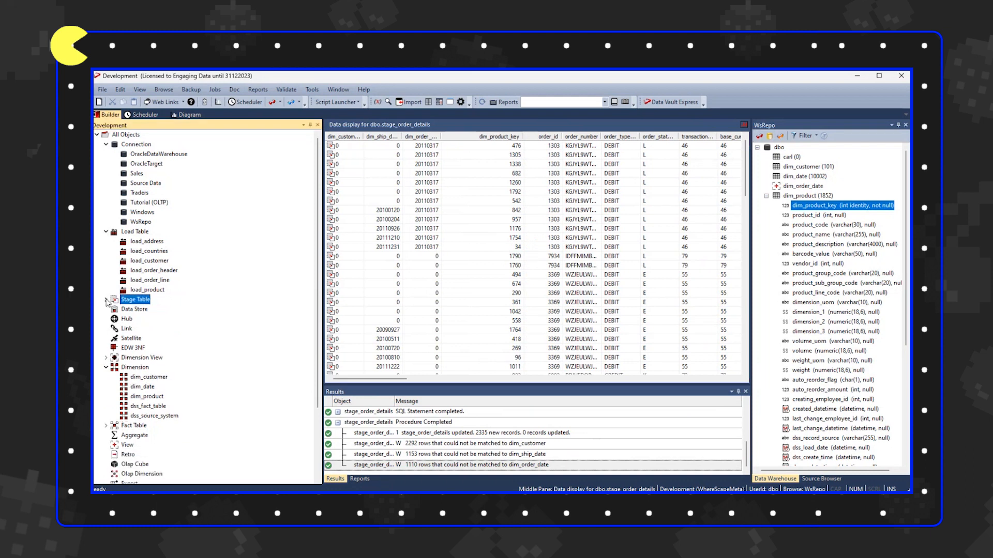
pyautogui.click(106, 425)
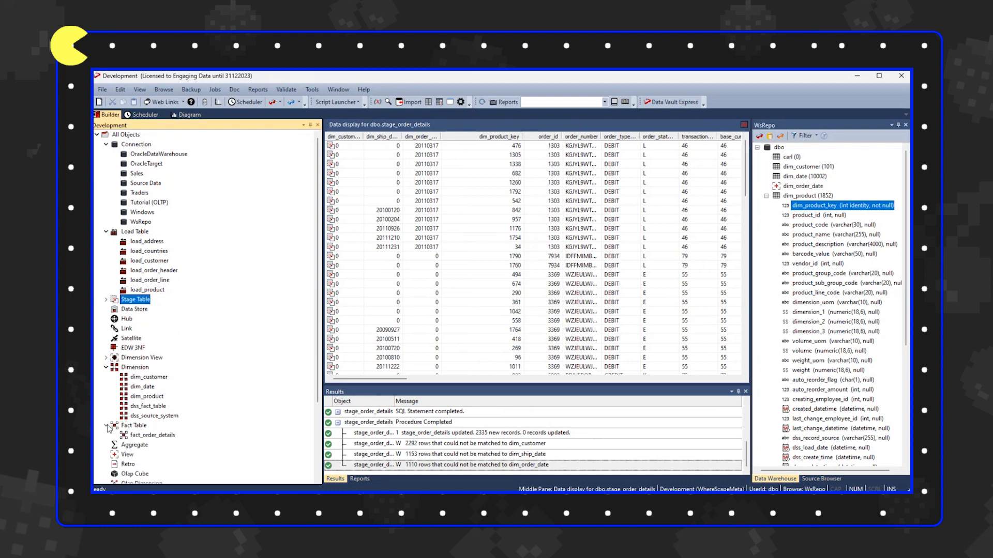
pyautogui.click(171, 436)
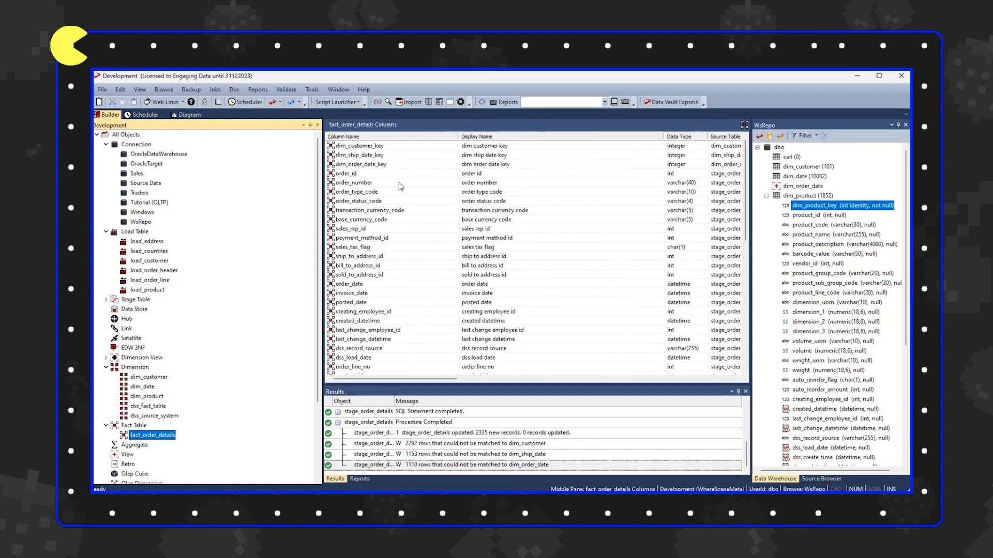
pyautogui.click(770, 136)
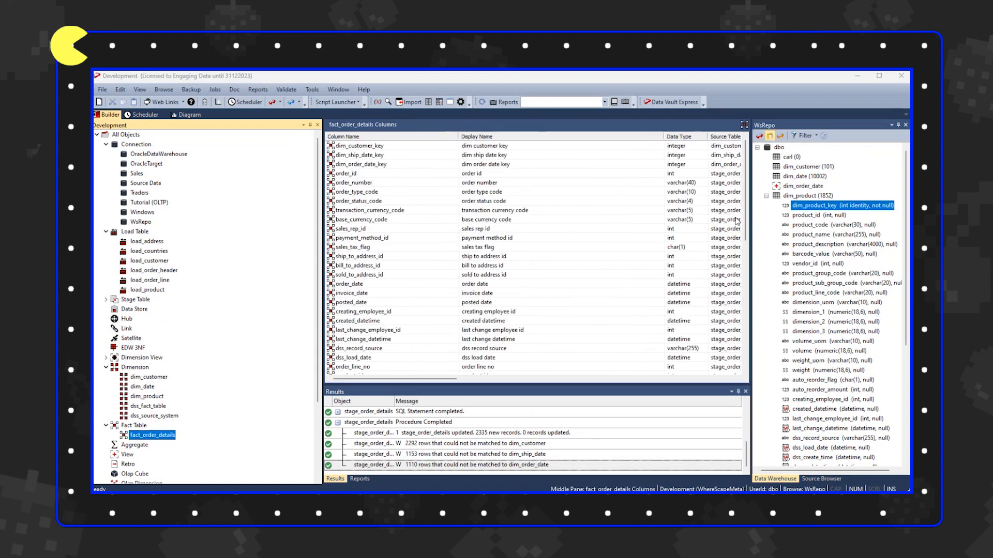
pyautogui.click(549, 387)
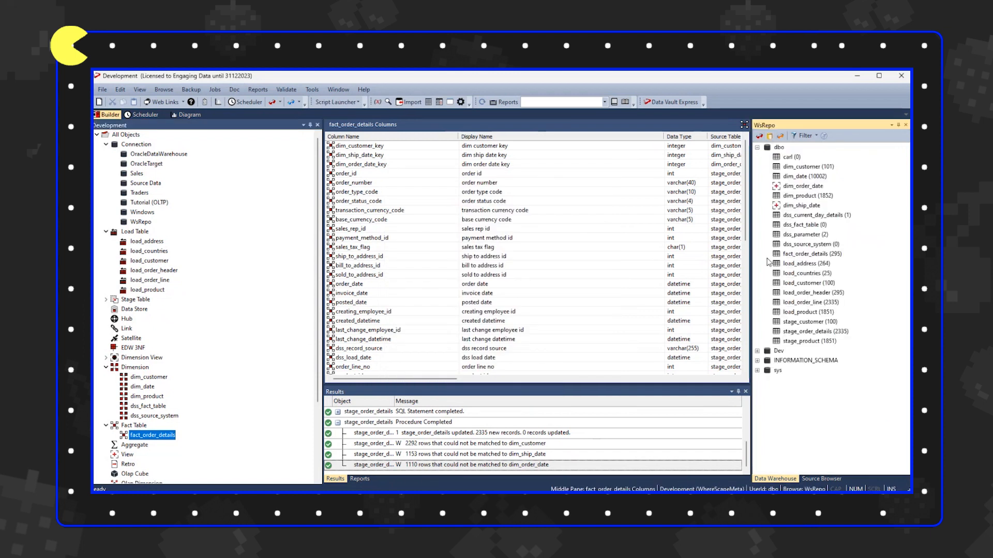
# Add the dim_product_key column from stage_order_details to the fact_order_details fact table, and drop and recreate that fact table in the database
pyautogui.doubleClick(810, 333)
pyautogui.moveTo(825, 371); pyautogui.dragTo(390, 180)
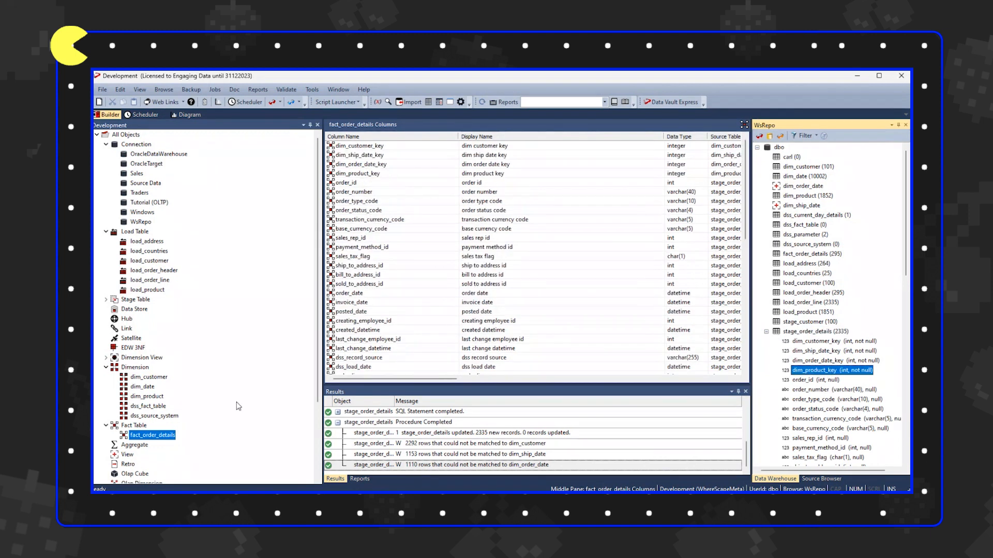
pyautogui.rightClick(161, 441)
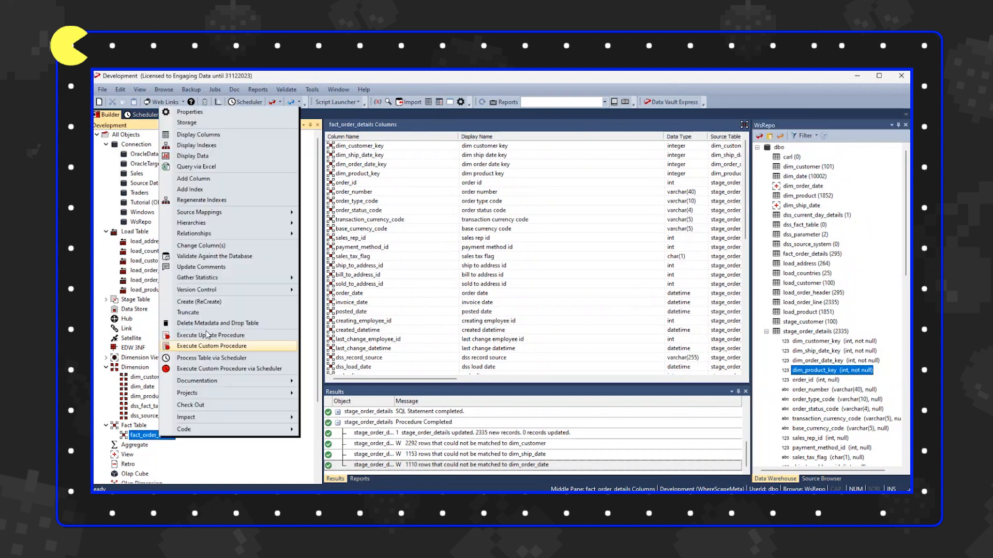
pyautogui.click(225, 304)
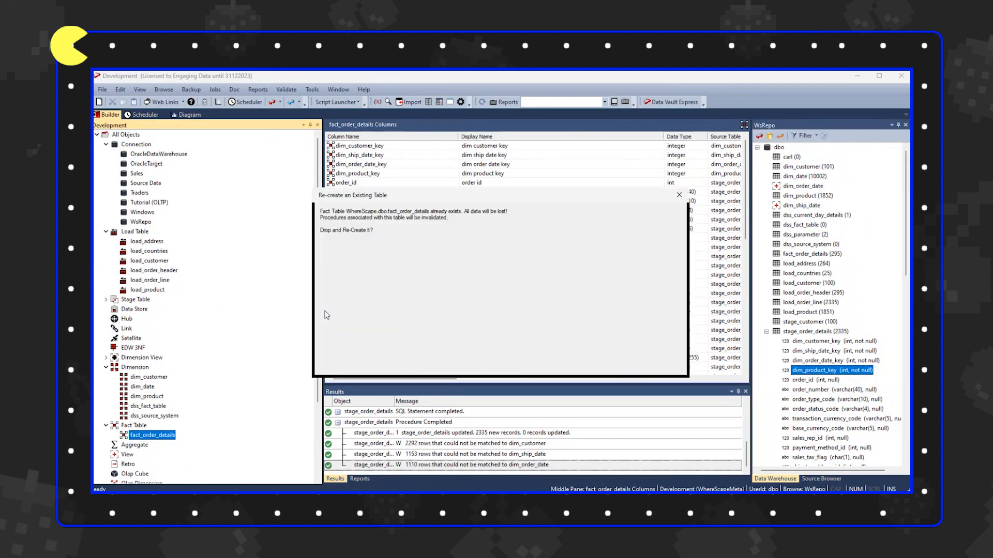
pyautogui.click(448, 278)
pyautogui.rightClick(448, 279)
pyautogui.click(486, 284)
pyautogui.click(621, 365)
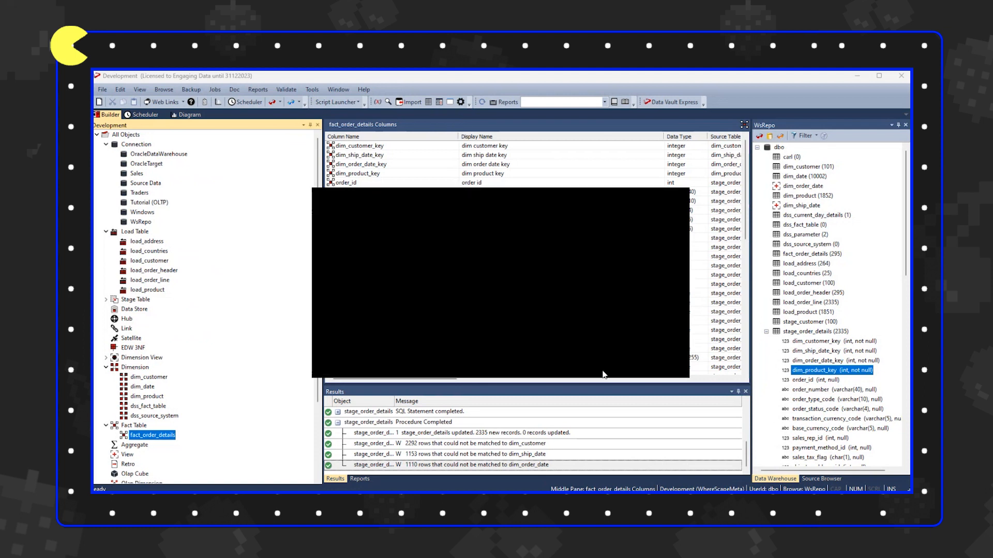
# Rebuild the update procedure of fact_order_details with order_id as business key and TABLOCK as insert and update hints
pyautogui.rightClick(160, 439)
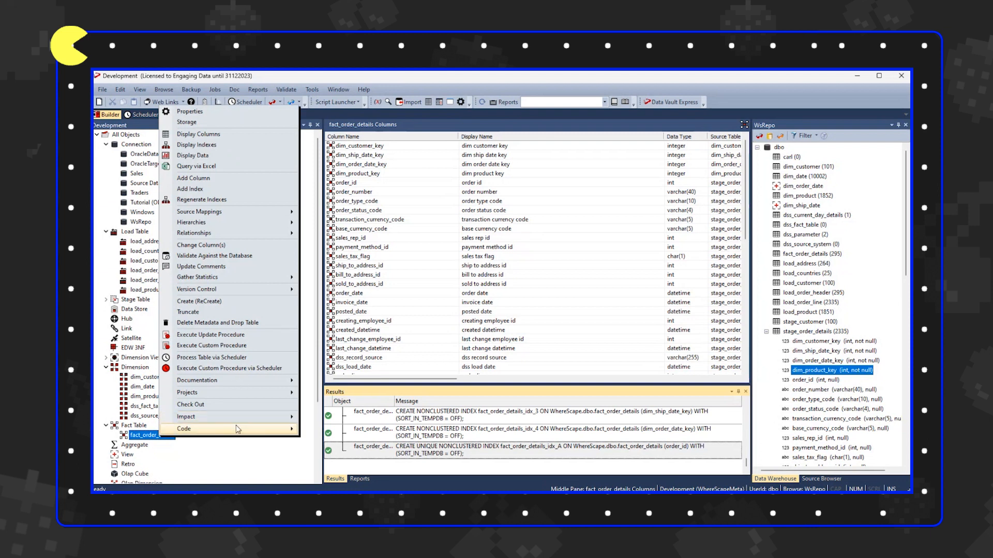
pyautogui.moveTo(275, 430)
pyautogui.click(346, 443)
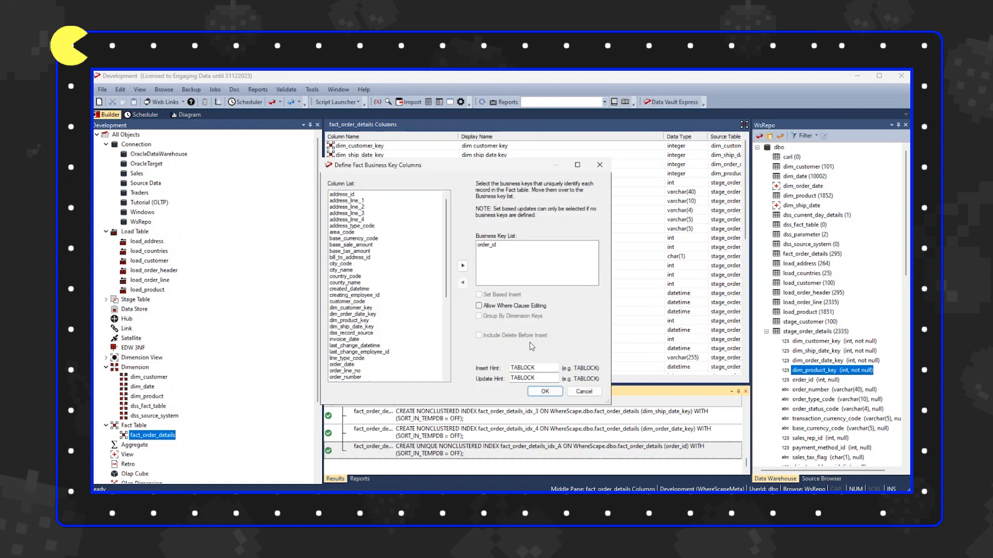
pyautogui.click(555, 395)
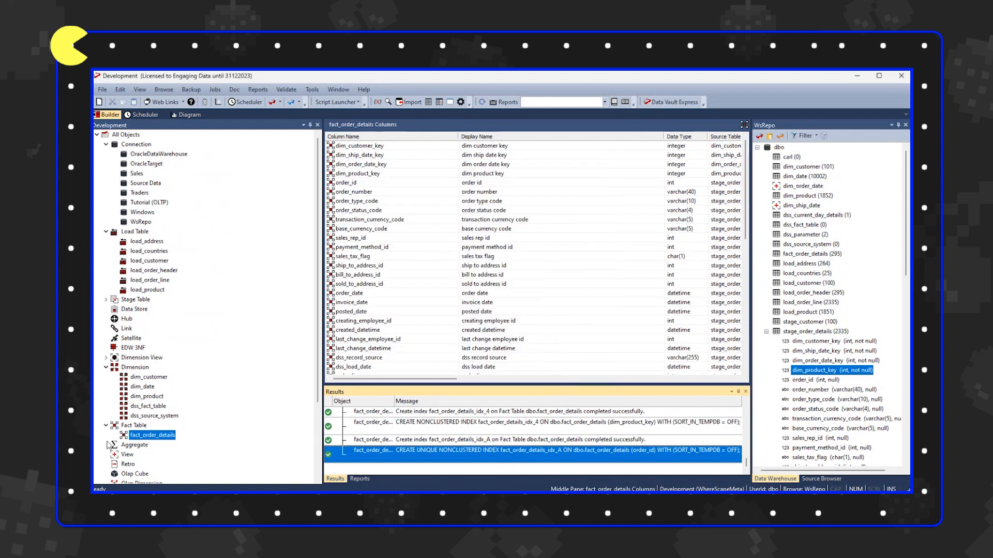
# Examine the update_fact_order_details procedure code, checking the cursor's SELECT columns and its FROM clause, and close the code
pyautogui.rightClick(162, 441)
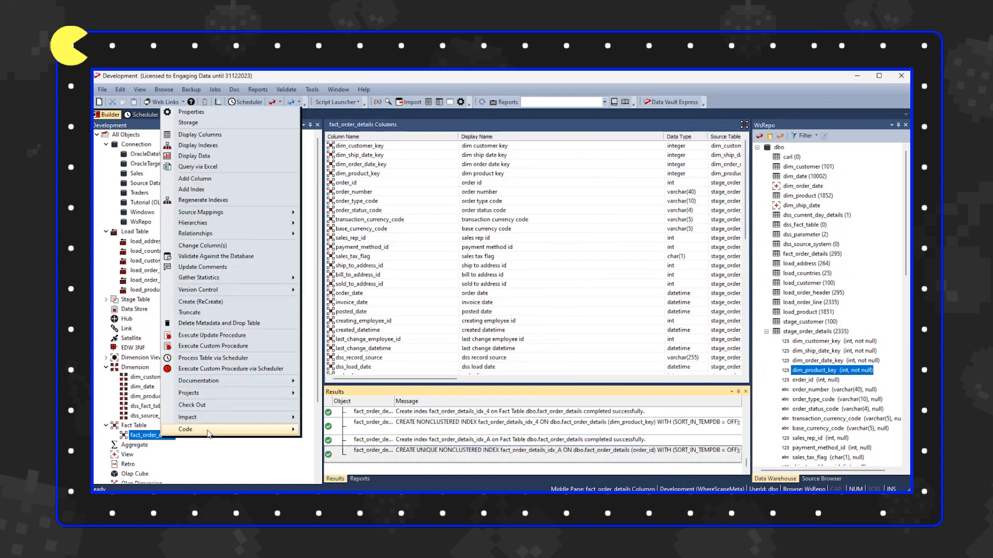
pyautogui.moveTo(209, 430)
pyautogui.click(325, 433)
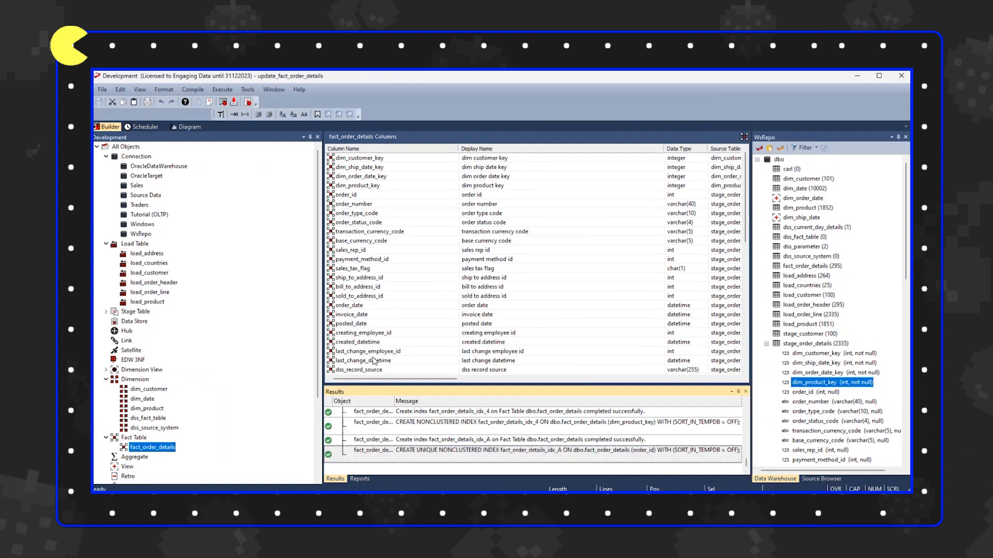
pyautogui.scroll(-20, 371, 322)
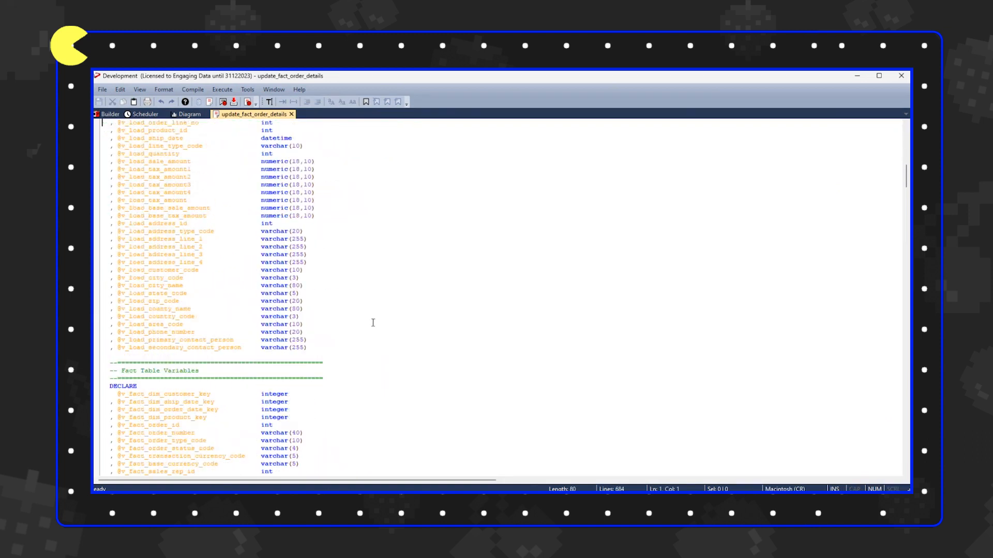
pyautogui.scroll(-15, 373, 323)
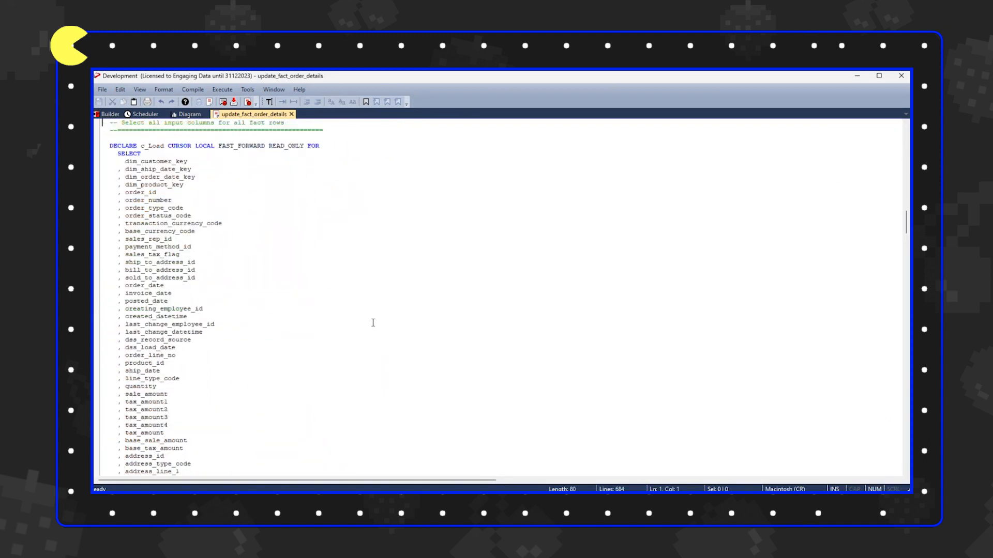
pyautogui.scroll(-13, 176, 237)
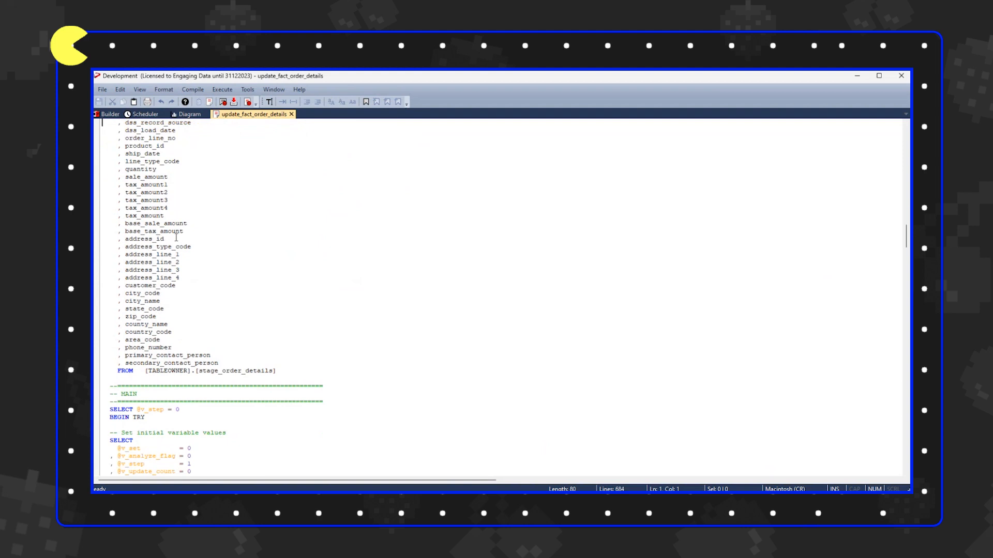
pyautogui.moveTo(293, 316); pyautogui.dragTo(145, 288)
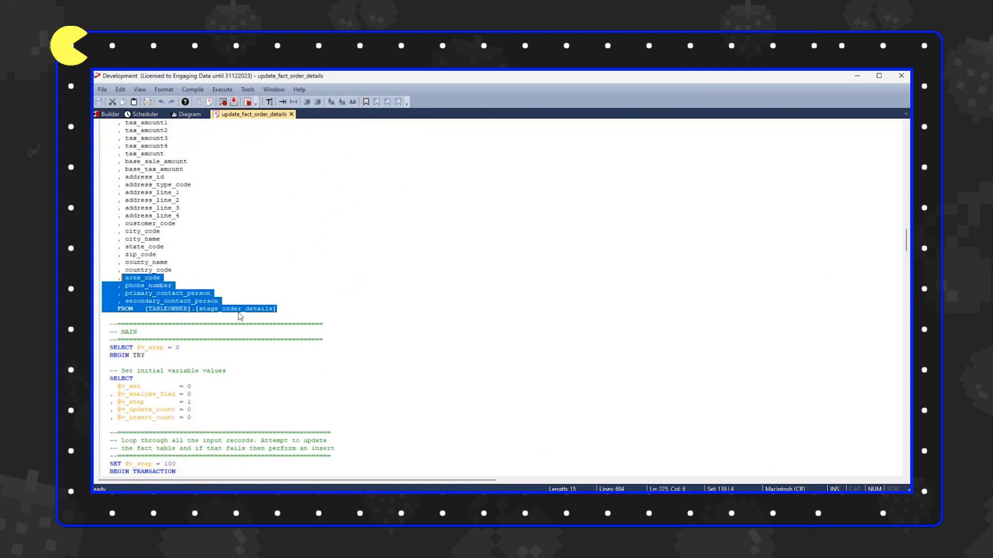
pyautogui.scroll(8, 285, 313)
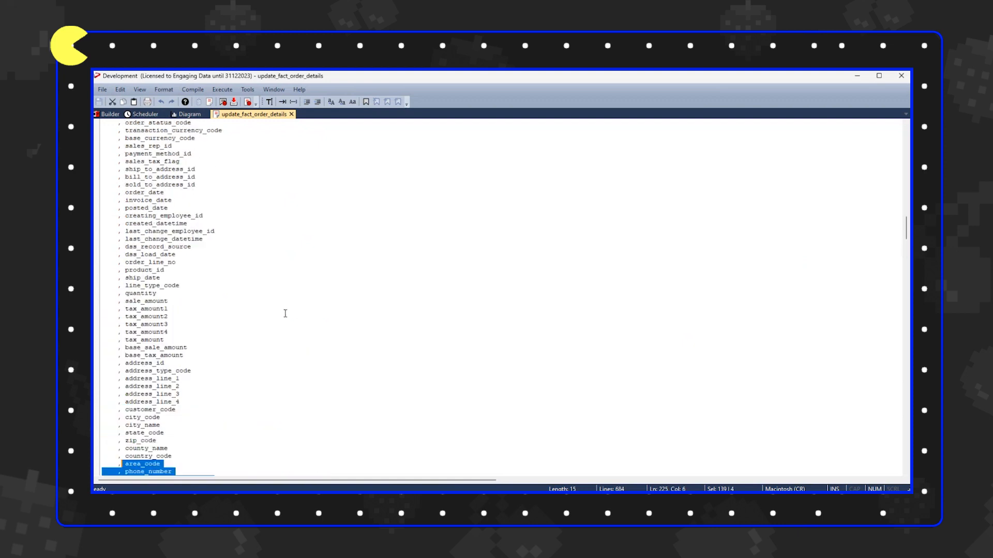
pyautogui.scroll(7, 285, 313)
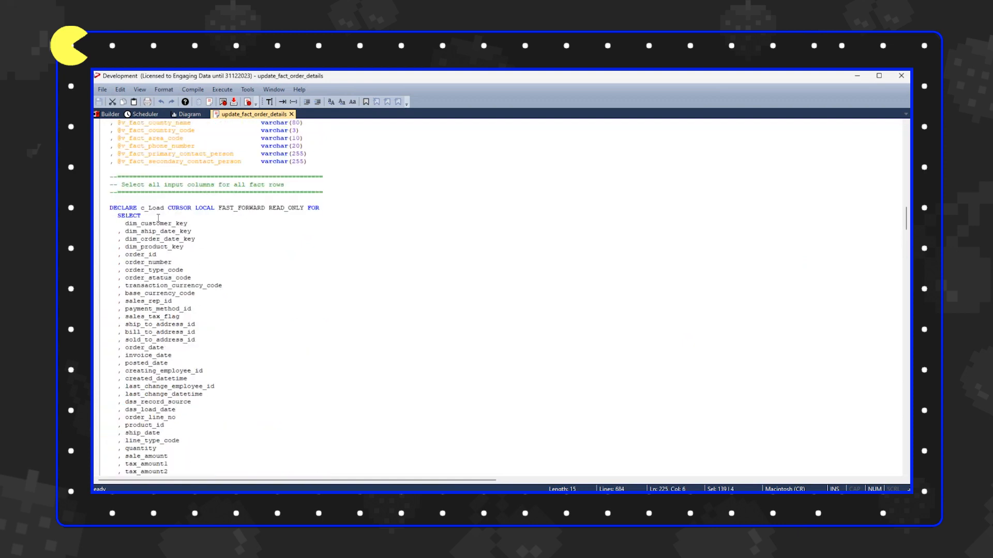
pyautogui.scroll(-13, 212, 256)
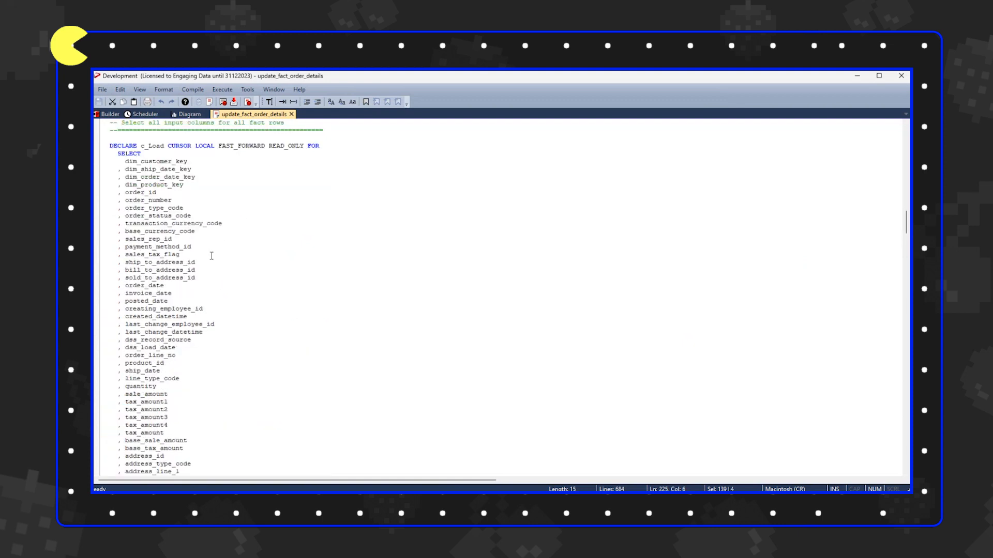
pyautogui.click(288, 334)
pyautogui.moveTo(290, 341); pyautogui.dragTo(157, 247)
pyautogui.click(294, 255)
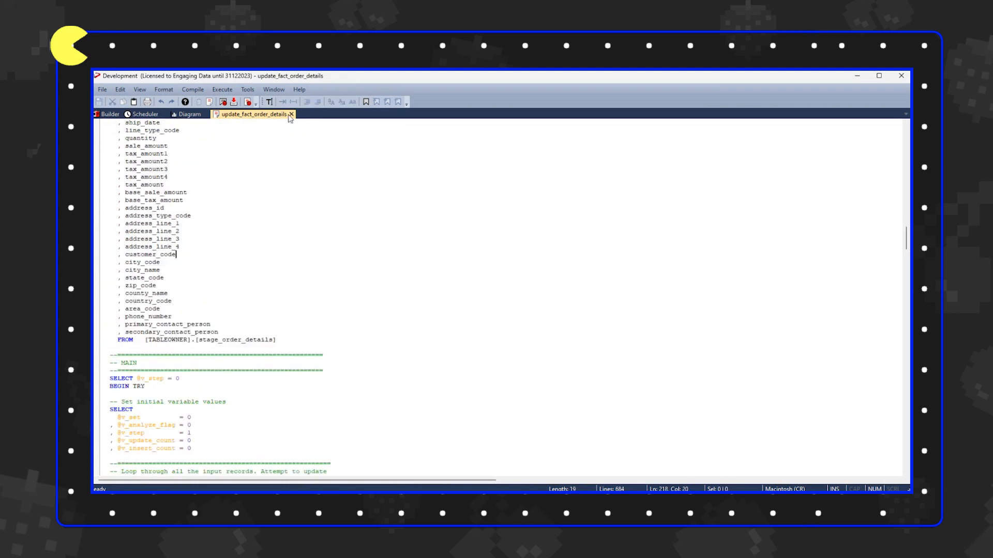
pyautogui.click(291, 114)
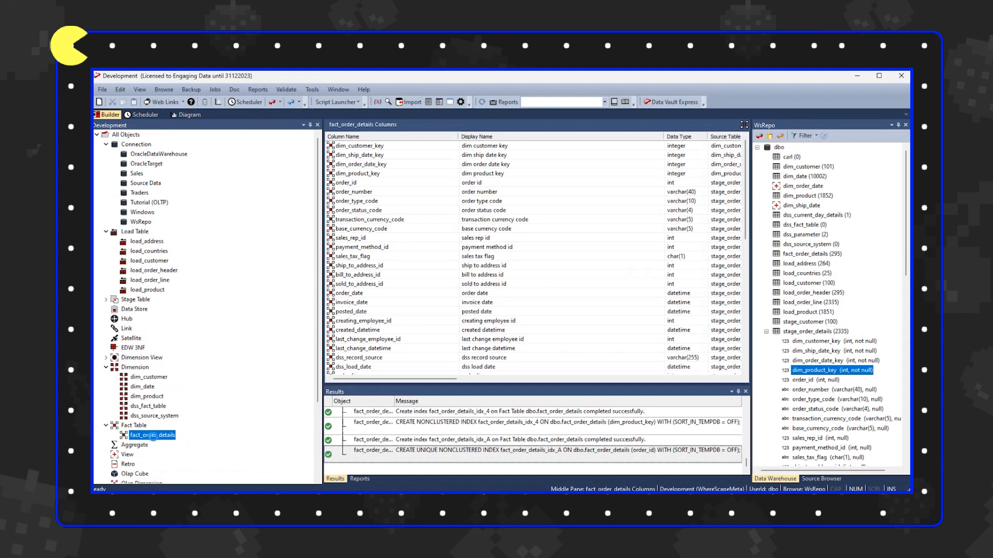
# Execute the update procedure of the fact_order_details fact table
pyautogui.rightClick(153, 436)
pyautogui.click(186, 360)
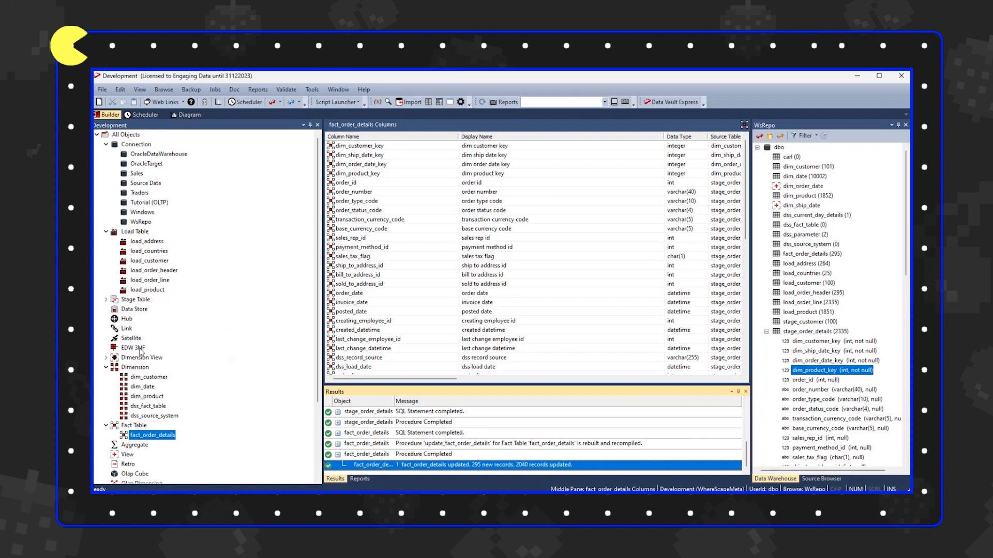
# Generate a schema diagram for the fact_order_details fact table, examine its linked dimensions, and close the diagram
pyautogui.click(190, 115)
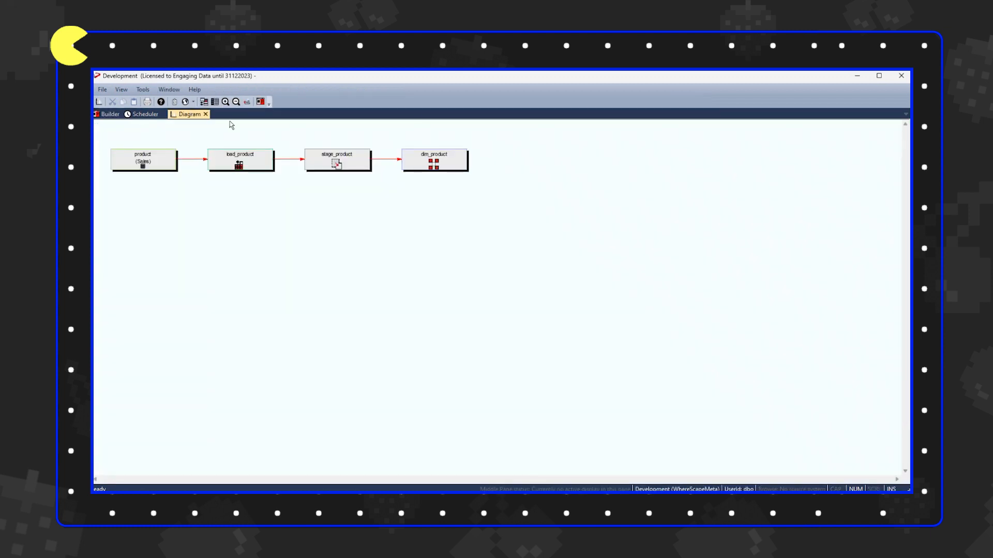
pyautogui.click(99, 102)
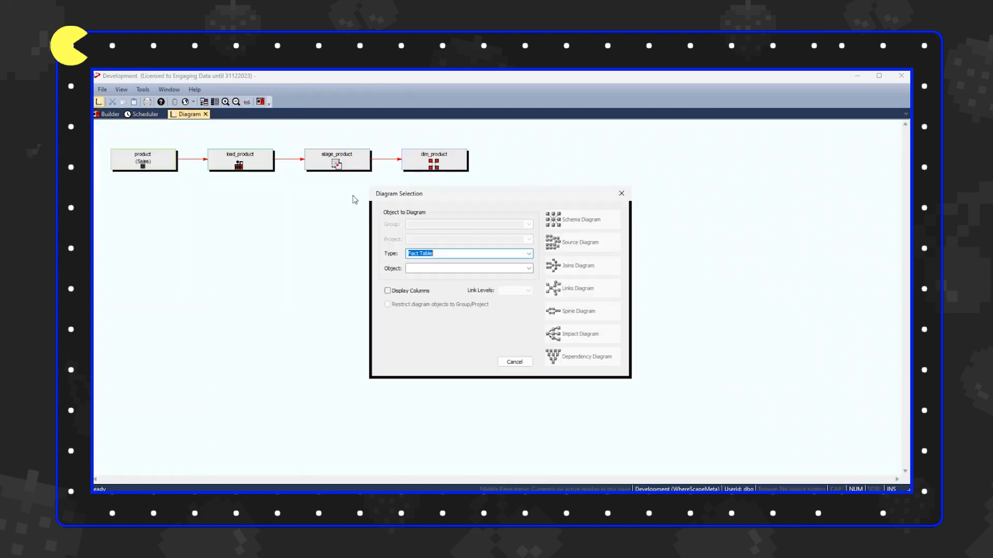
pyautogui.click(500, 252)
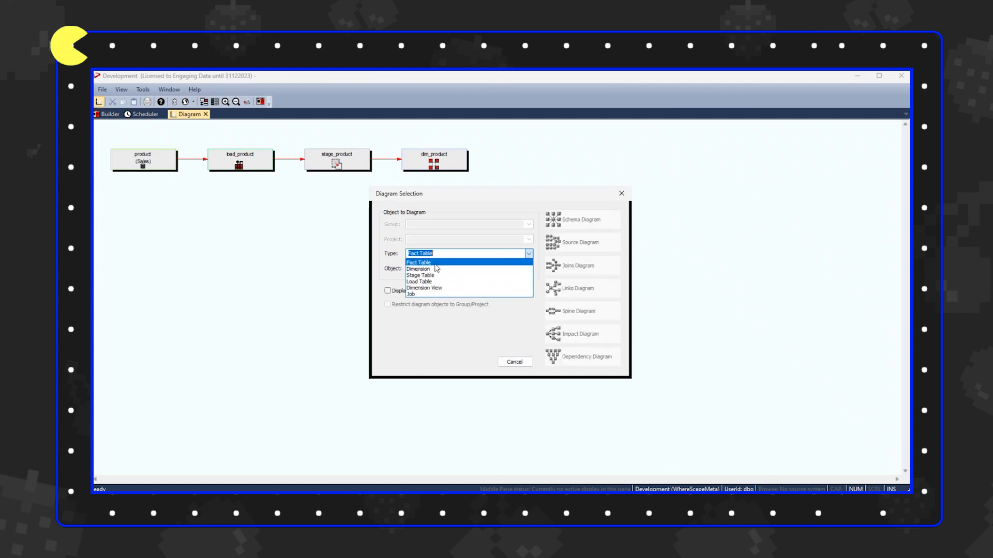
pyautogui.click(435, 264)
pyautogui.click(529, 268)
pyautogui.click(442, 277)
pyautogui.click(580, 220)
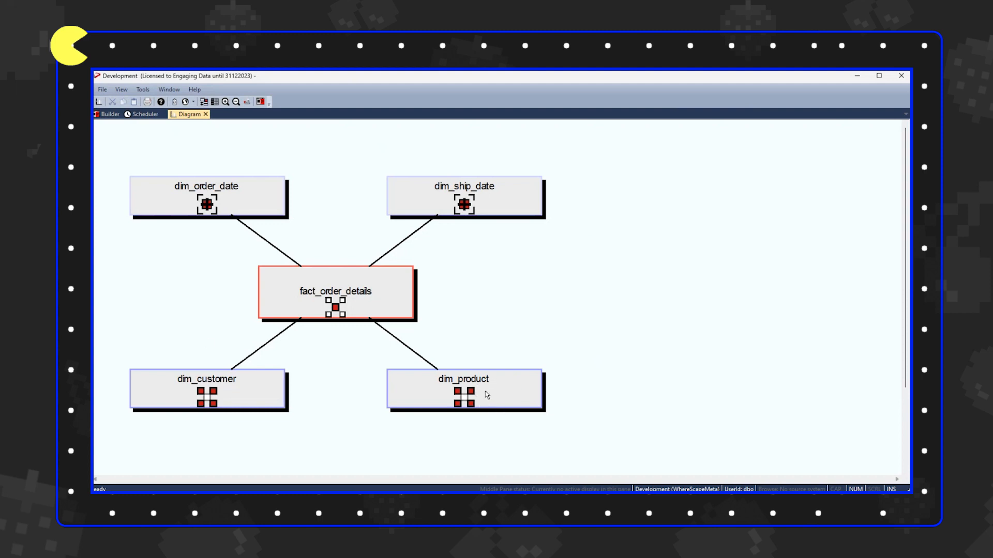
pyautogui.click(206, 114)
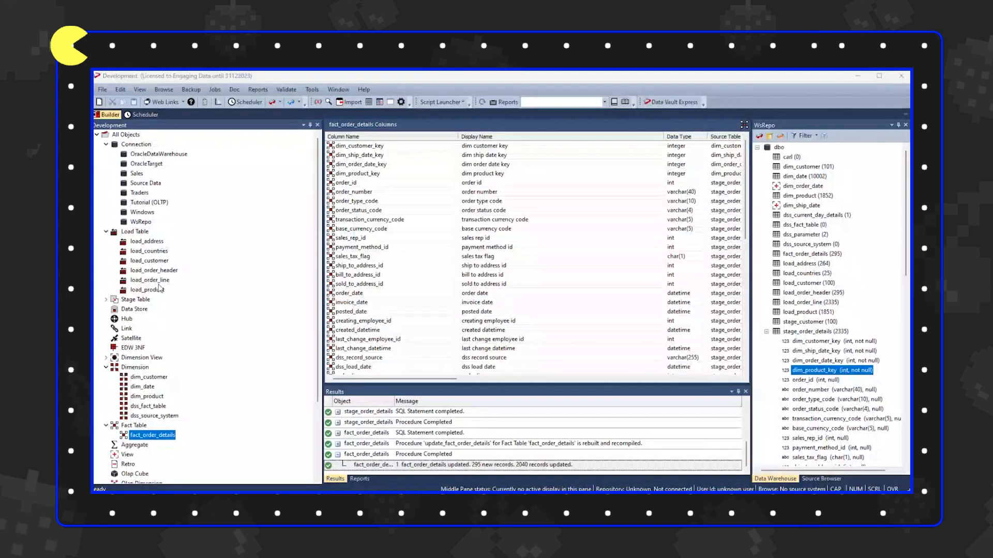
# Expand the stage tables and view the columns of stage_product and stage_order_details
pyautogui.click(106, 300)
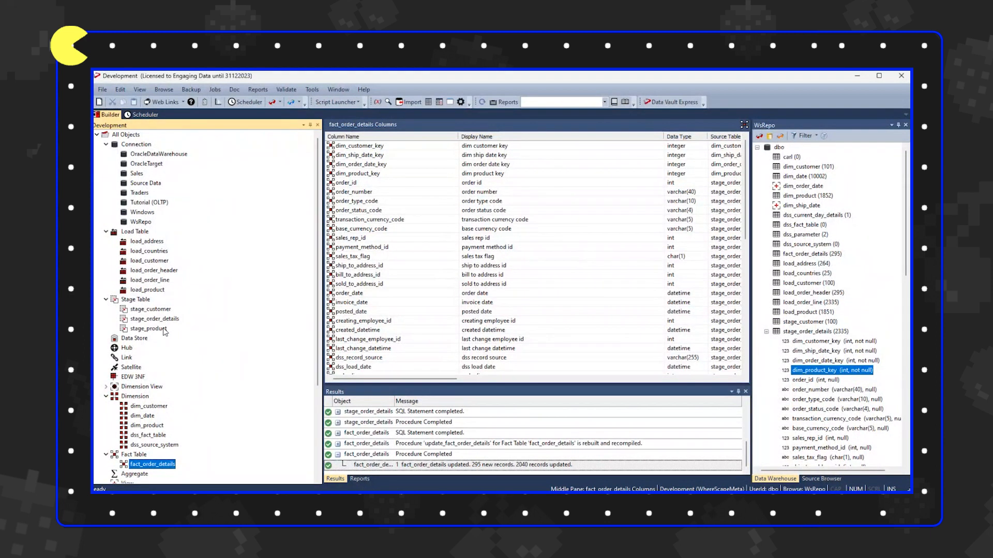
pyautogui.click(165, 330)
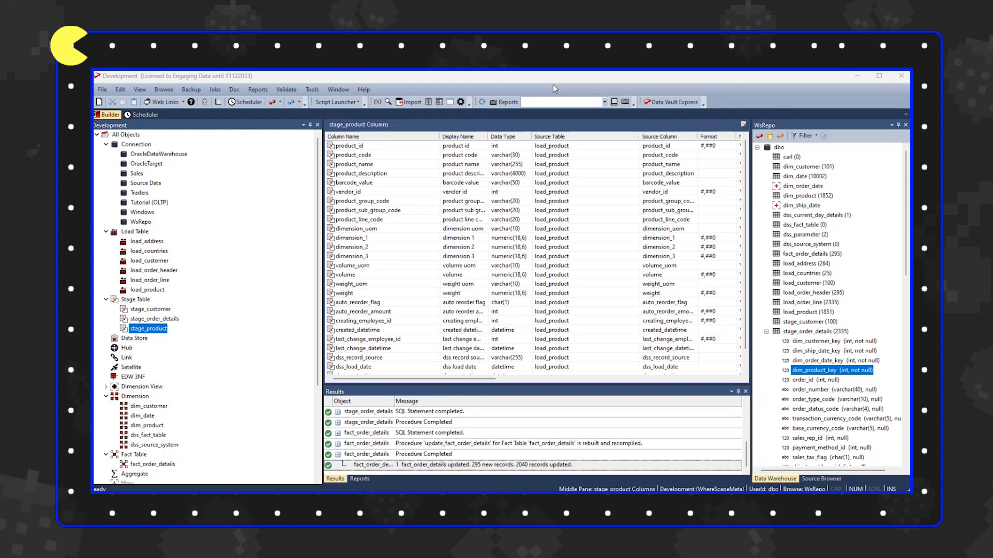
pyautogui.click(155, 319)
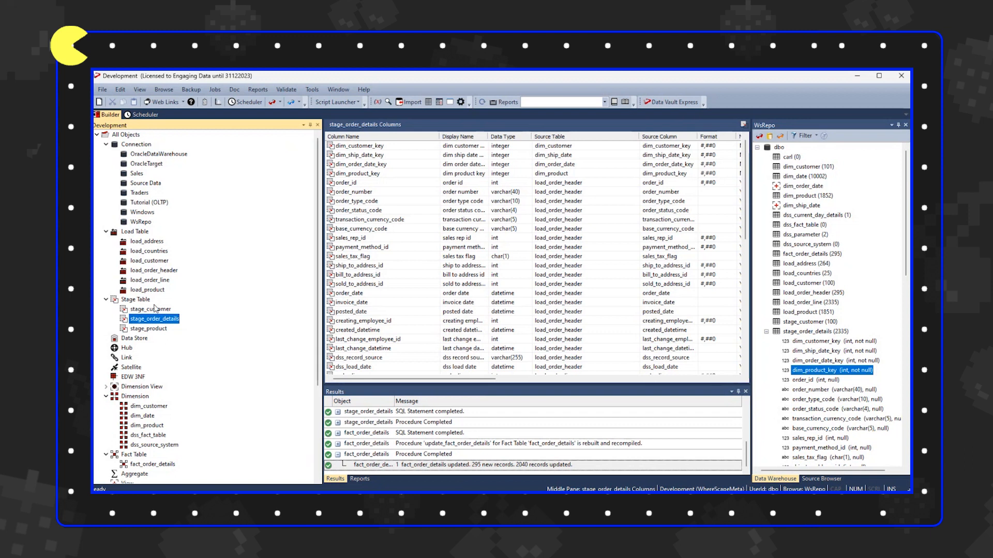
# Display the data of stage_order_details and widen the sales_tax_flag column to show its full name
pyautogui.rightClick(155, 322)
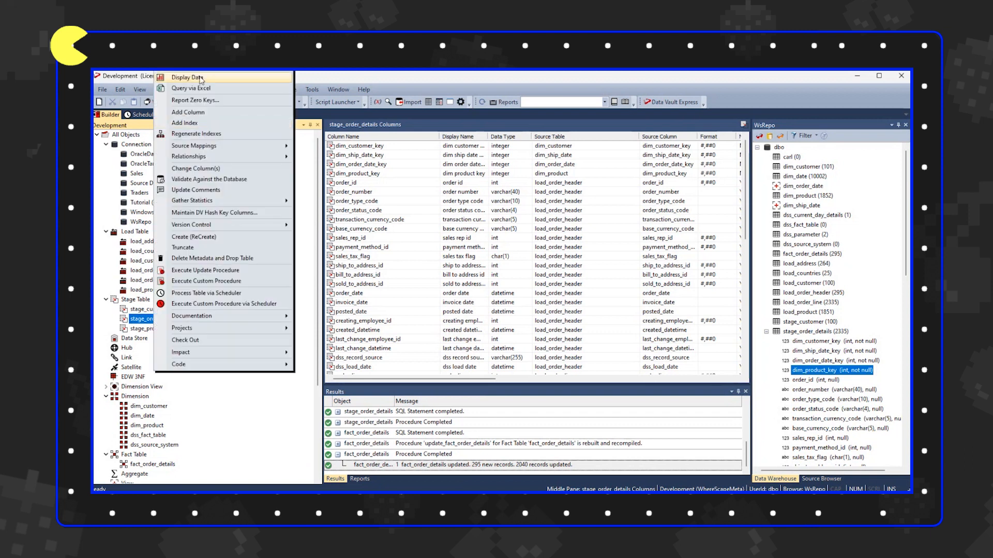
pyautogui.click(202, 80)
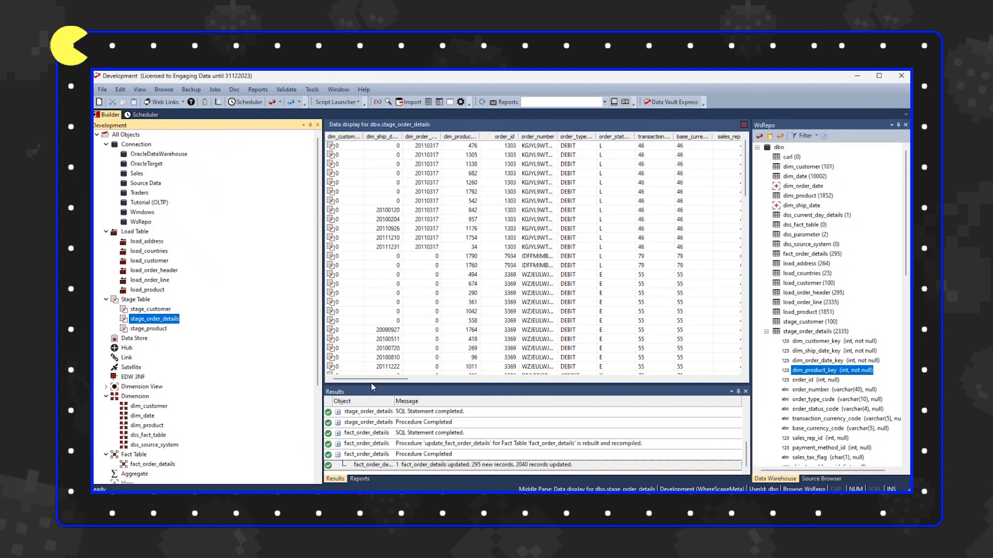
pyautogui.moveTo(382, 380); pyautogui.dragTo(414, 391)
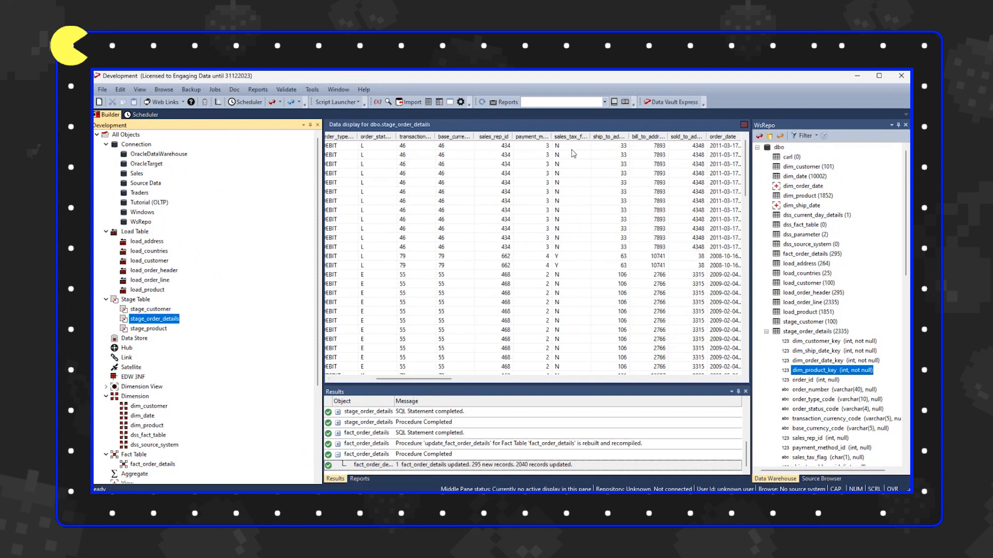
pyautogui.moveTo(590, 136); pyautogui.dragTo(621, 137)
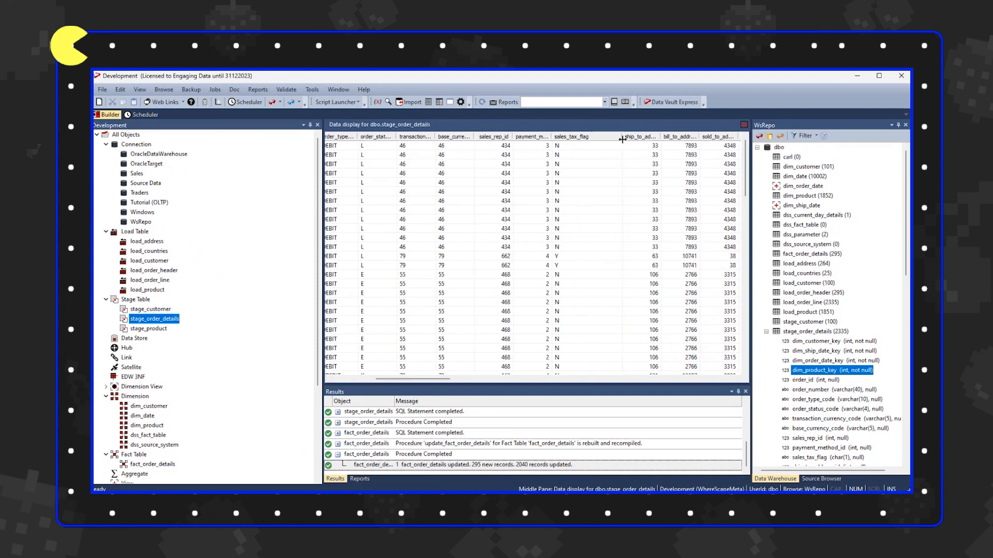
pyautogui.press('Down')
# Open the properties of the sales_tax_flag column in stage_order_details and set its data type to Varchar(10)
pyautogui.click(162, 319)
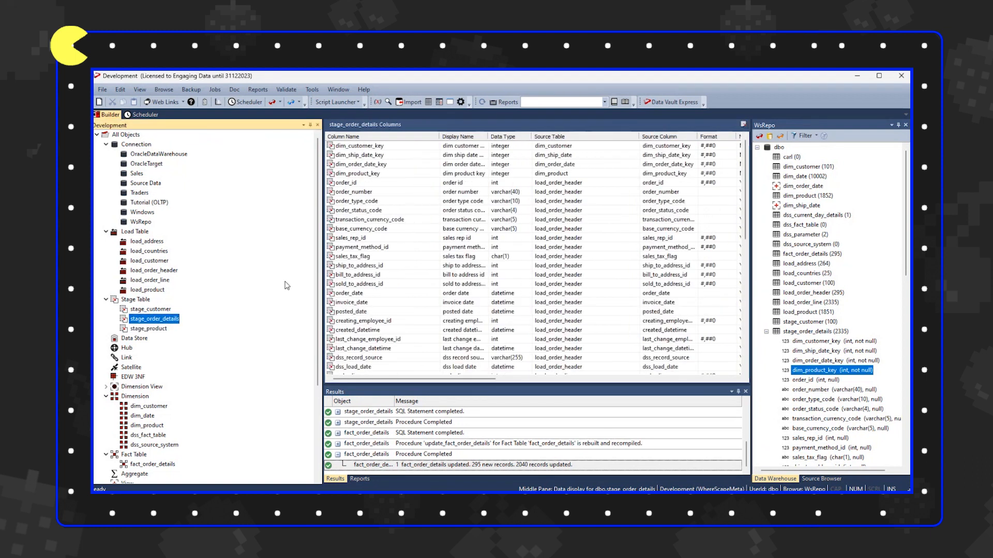
pyautogui.click(369, 258)
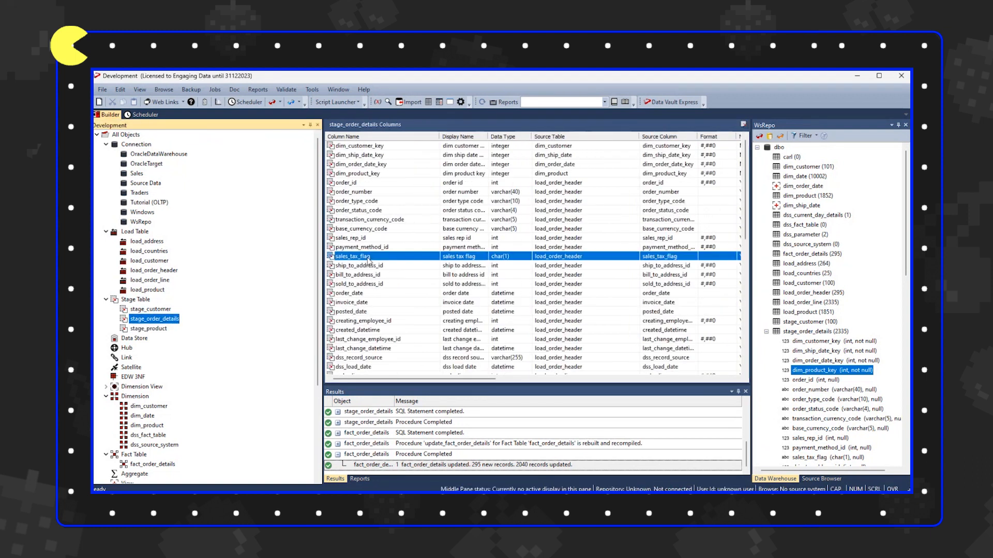
pyautogui.rightClick(368, 259)
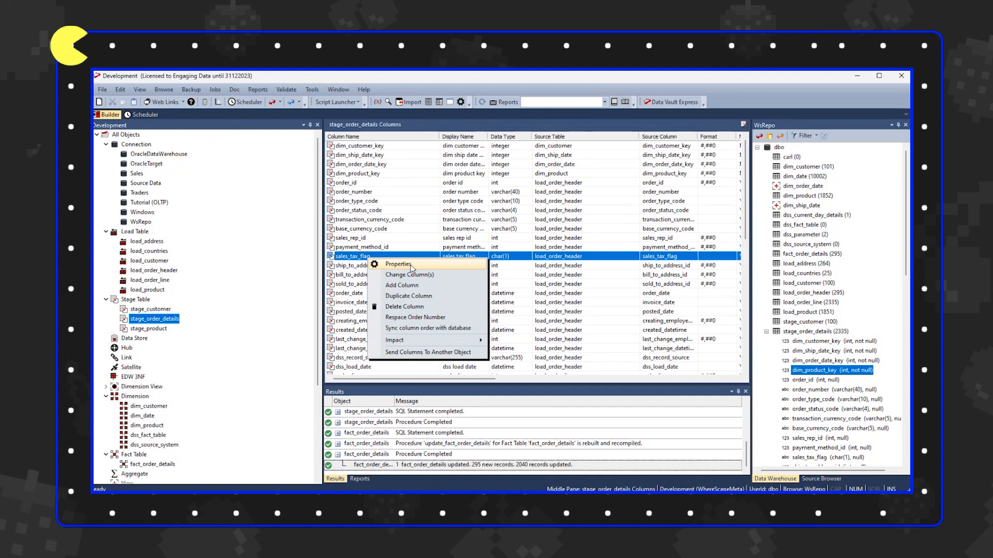
pyautogui.click(412, 266)
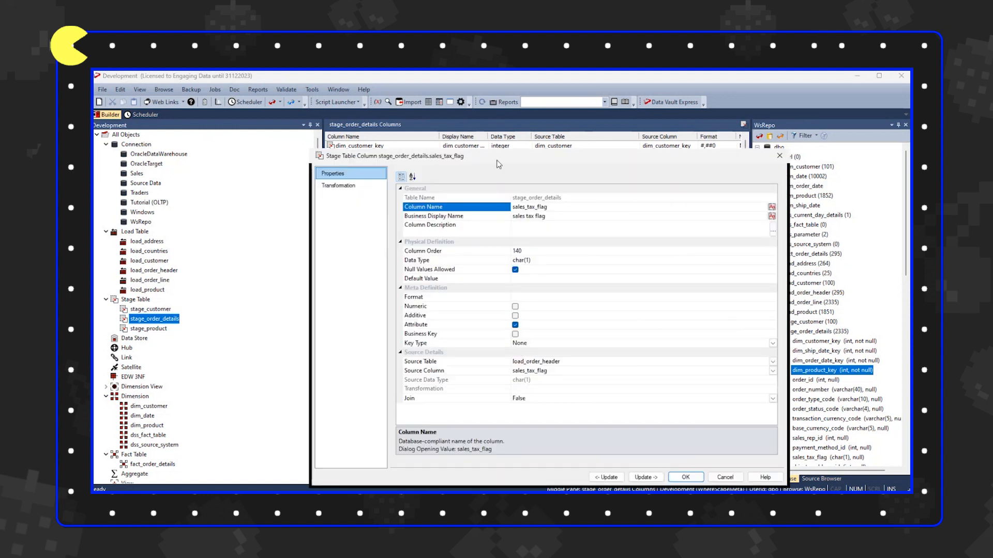
pyautogui.moveTo(498, 165); pyautogui.dragTo(407, 123)
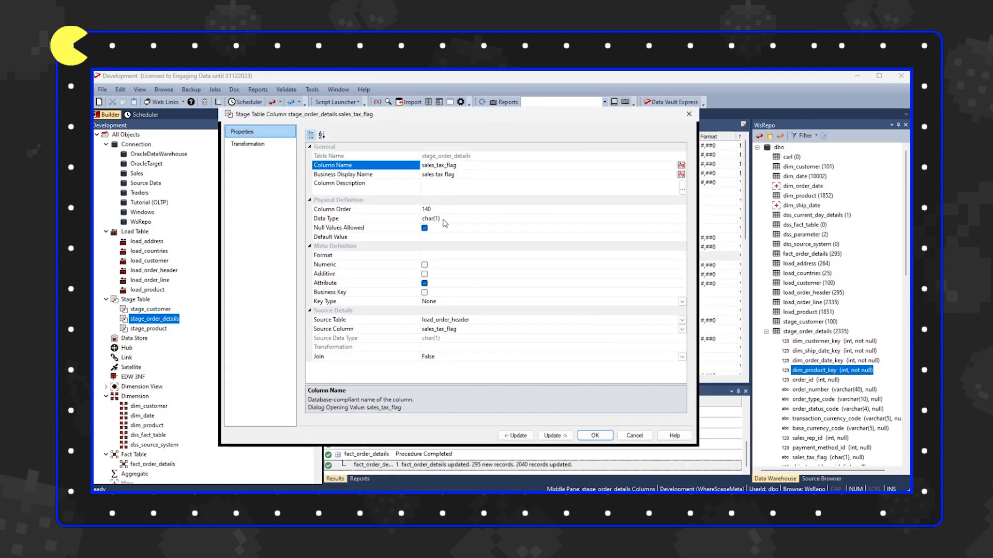
pyautogui.doubleClick(427, 219)
pyautogui.write('Varch')
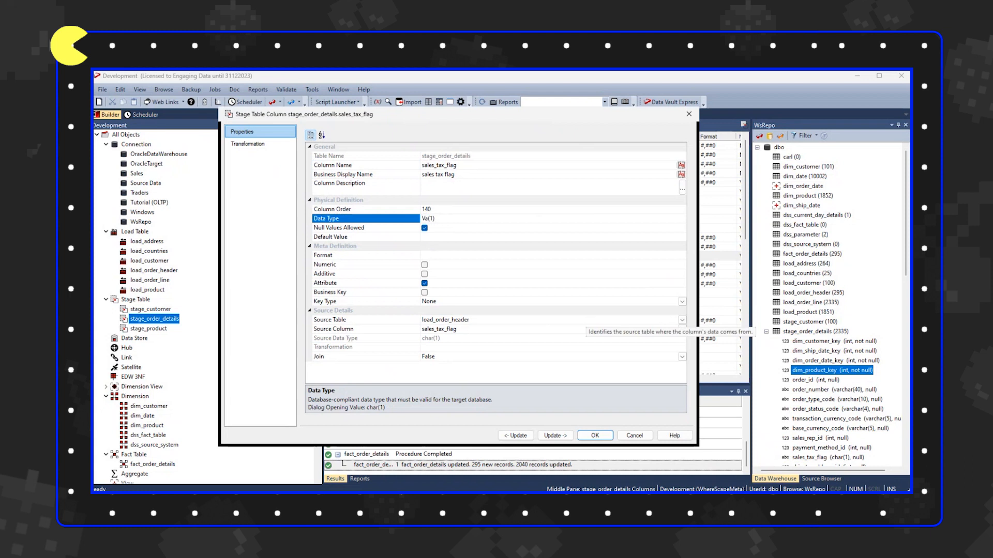
pyautogui.write('ar')
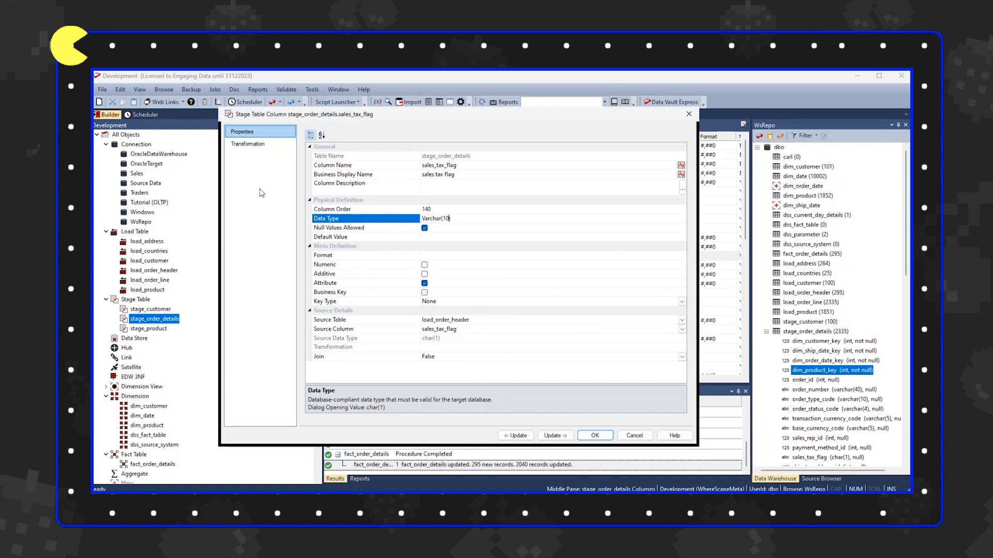
# Add a CASE transformation on load_order_header.sales_tax_flag returning 'Yes' for 'Y', 'No' for 'N' and otherwise 'Unknown', and save the column
pyautogui.click(246, 145)
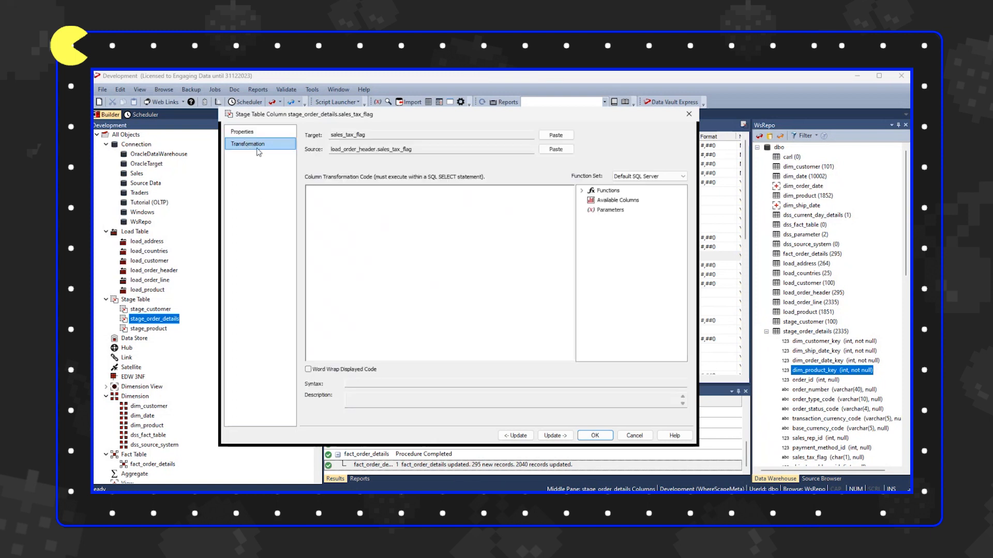
pyautogui.click(340, 216)
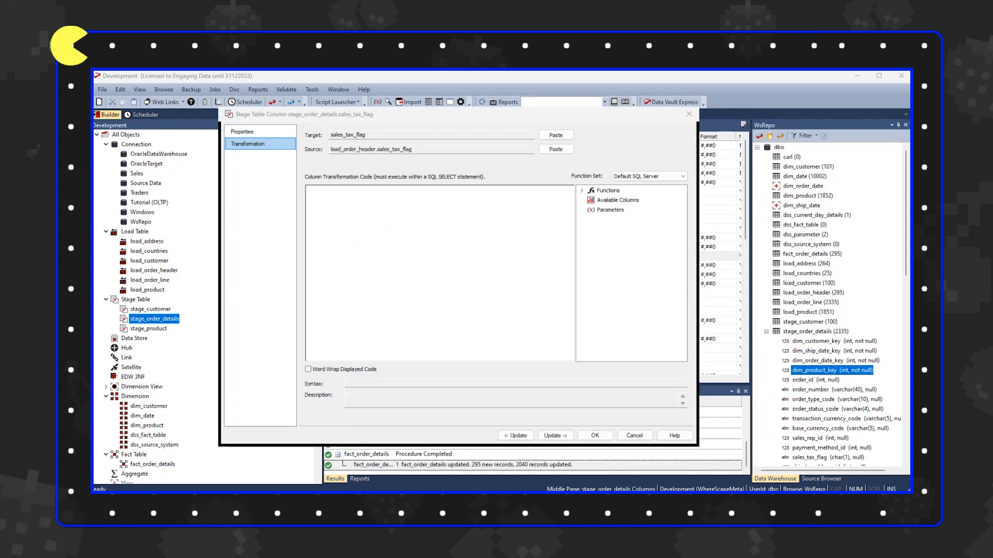
pyautogui.click(376, 249)
pyautogui.write("CASE WHEN load_order_header.sales_tax_flag = 'Y'      THEN 'Yes'        WHEN load_order_header.sales_tax_flag = 'N'        THEN 'No'        ELSE 'Unknown' END")
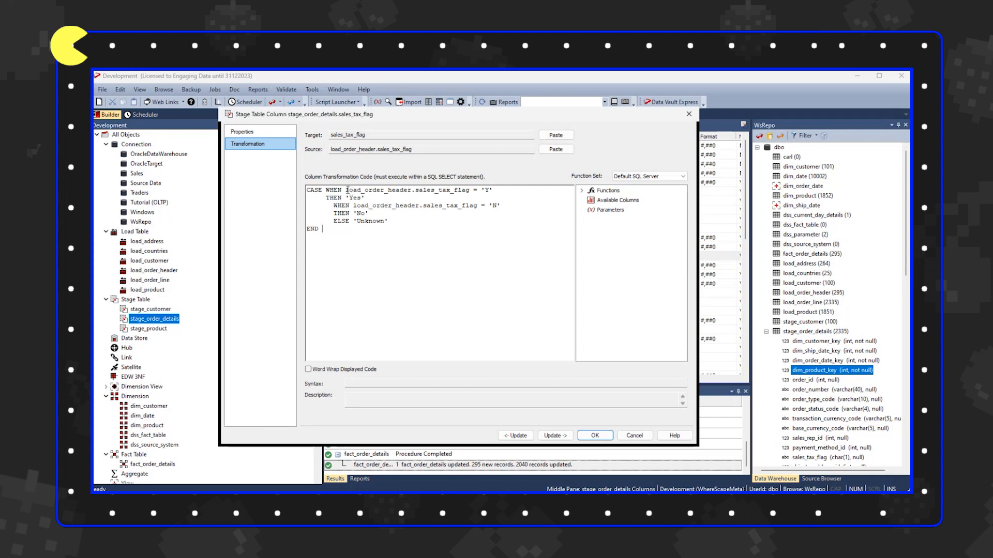
pyautogui.moveTo(345, 190); pyautogui.dragTo(377, 201)
pyautogui.click(457, 199)
pyautogui.moveTo(346, 189); pyautogui.dragTo(471, 193)
pyautogui.click(488, 191)
pyautogui.moveTo(358, 205); pyautogui.dragTo(451, 212)
pyautogui.click(366, 213)
pyautogui.moveTo(337, 222); pyautogui.dragTo(389, 222)
pyautogui.click(396, 228)
pyautogui.click(594, 436)
# Regenerate the update_stage_order_details procedure of the stage_order_details table
pyautogui.rightClick(171, 320)
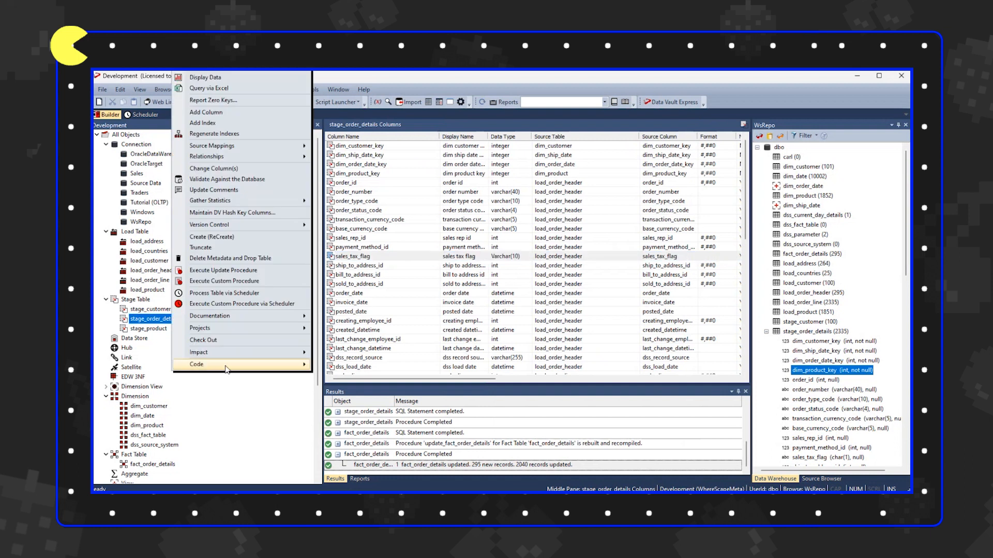
pyautogui.moveTo(231, 367)
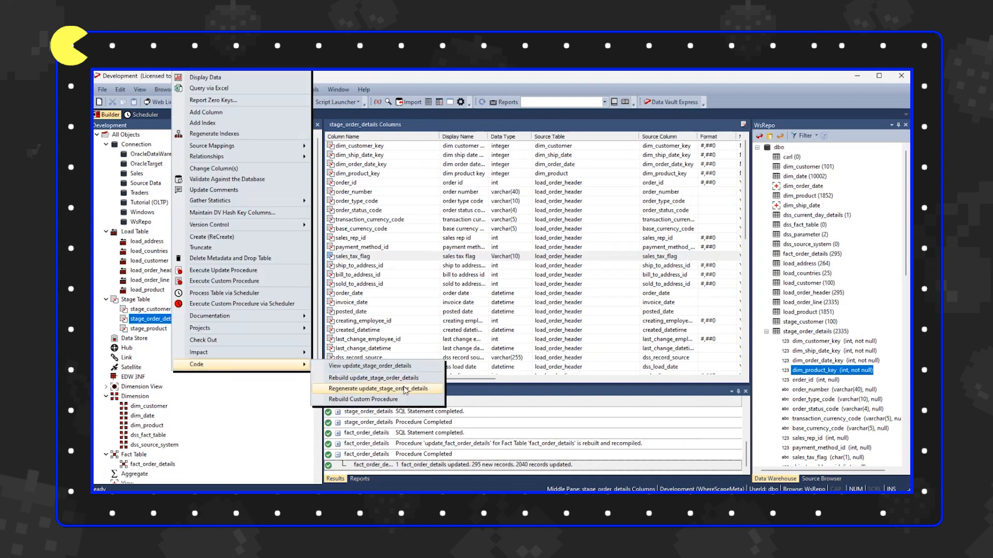
pyautogui.click(405, 391)
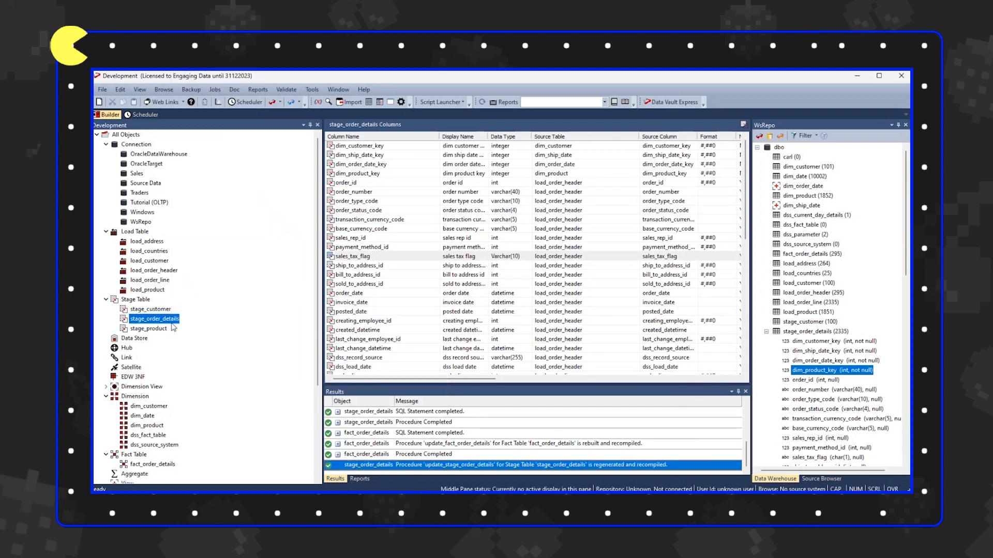
# Recreate the stage_order_details table in the database and execute its update procedure
pyautogui.rightClick(172, 323)
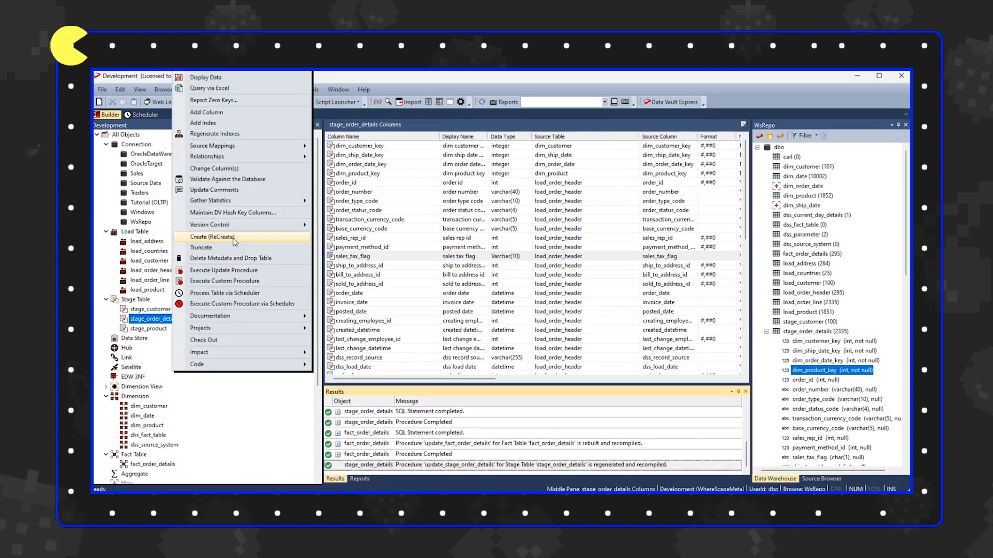
pyautogui.click(233, 238)
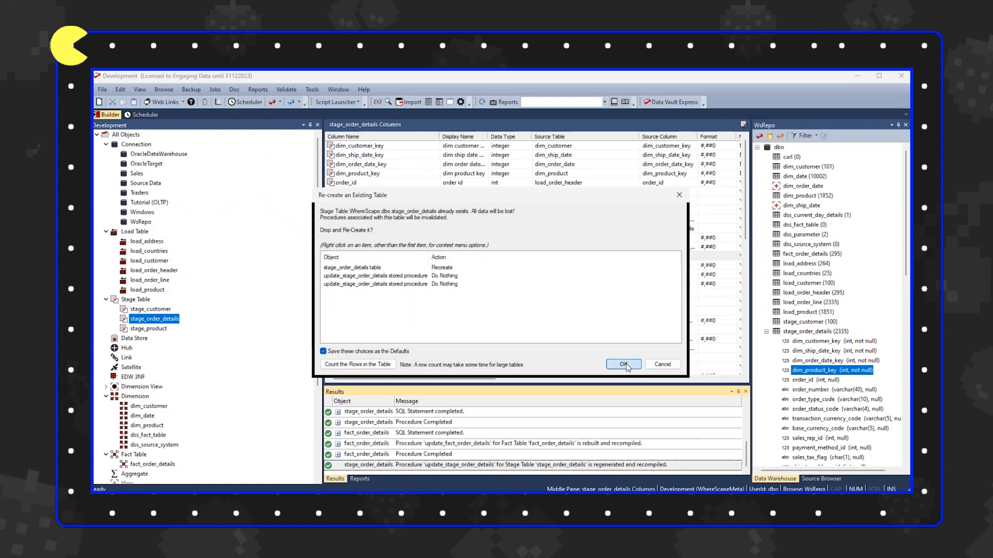
pyautogui.click(624, 365)
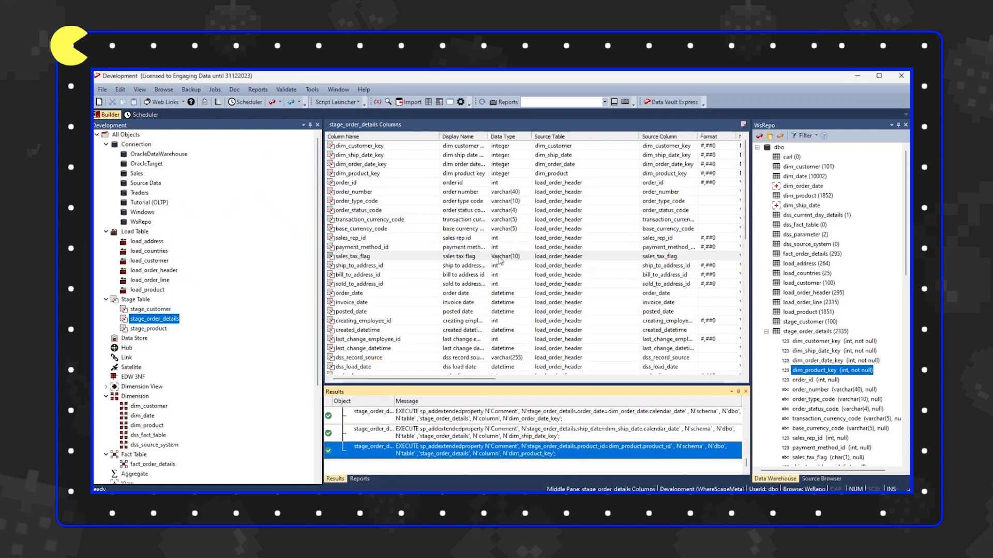
pyautogui.rightClick(154, 323)
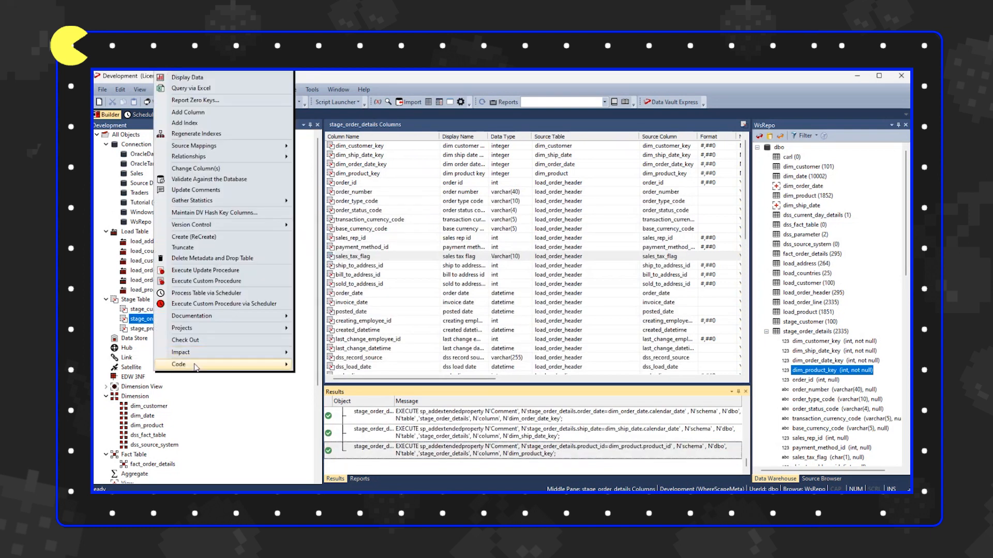
pyautogui.click(205, 271)
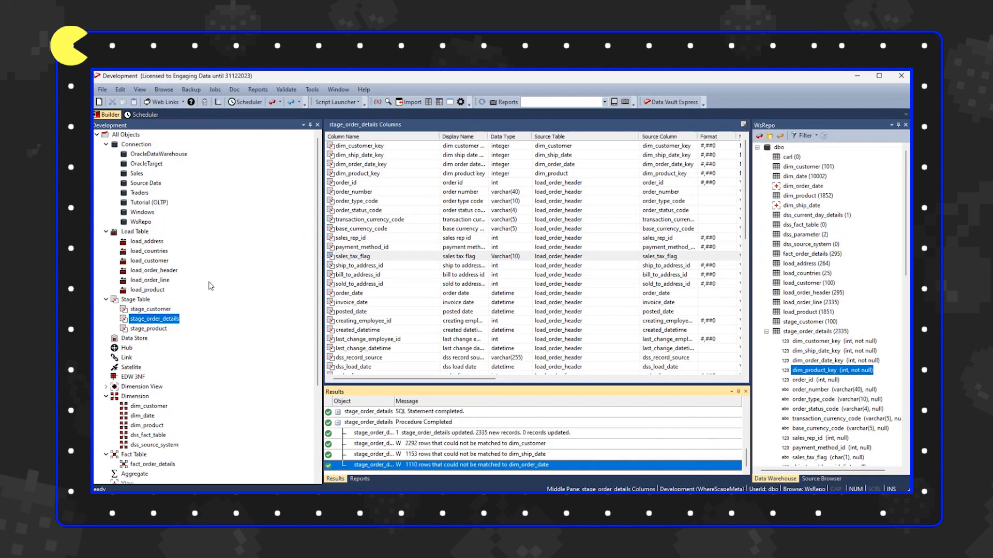
# Display the stage_order_details data and widen the sales_tax_flag column to check its transformed values
pyautogui.rightClick(167, 320)
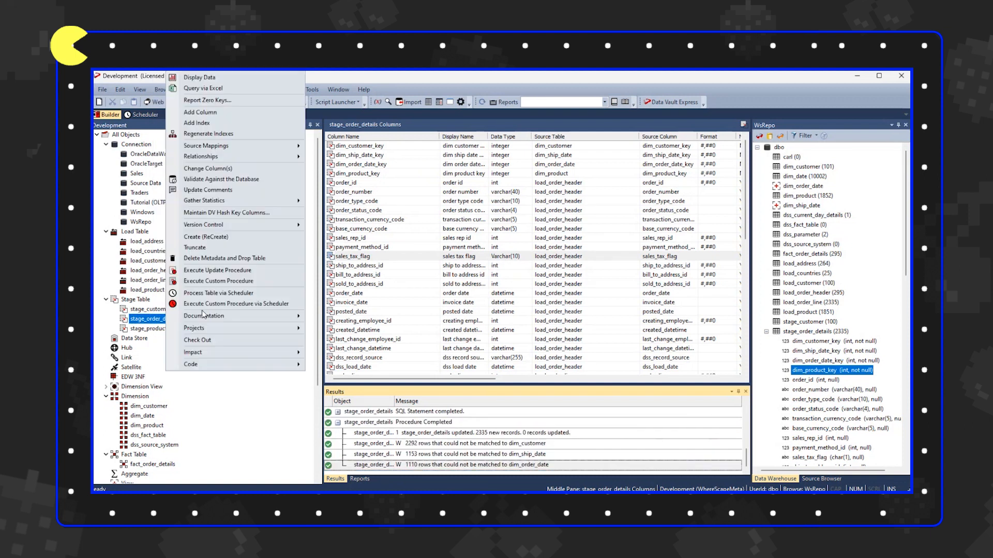
pyautogui.click(226, 79)
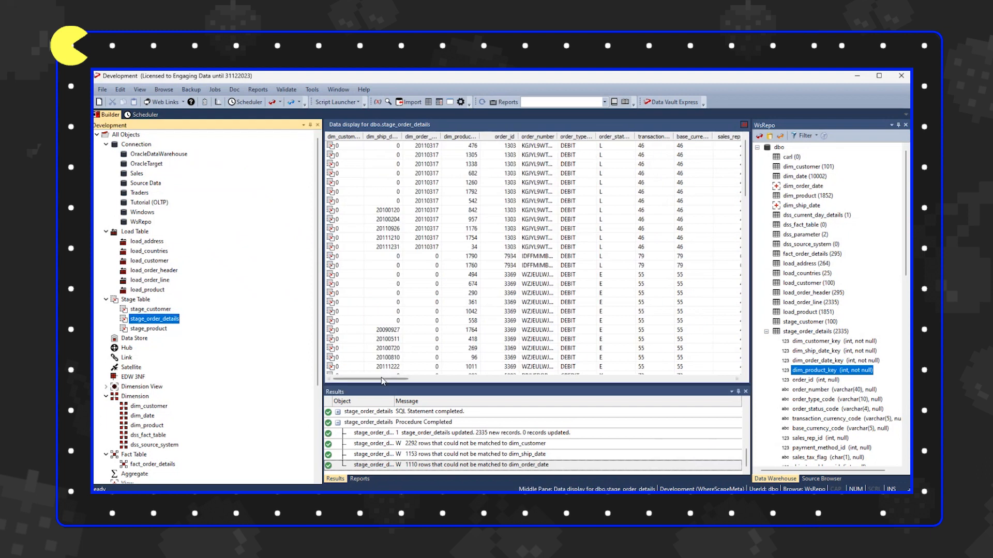
pyautogui.moveTo(383, 381); pyautogui.dragTo(418, 381)
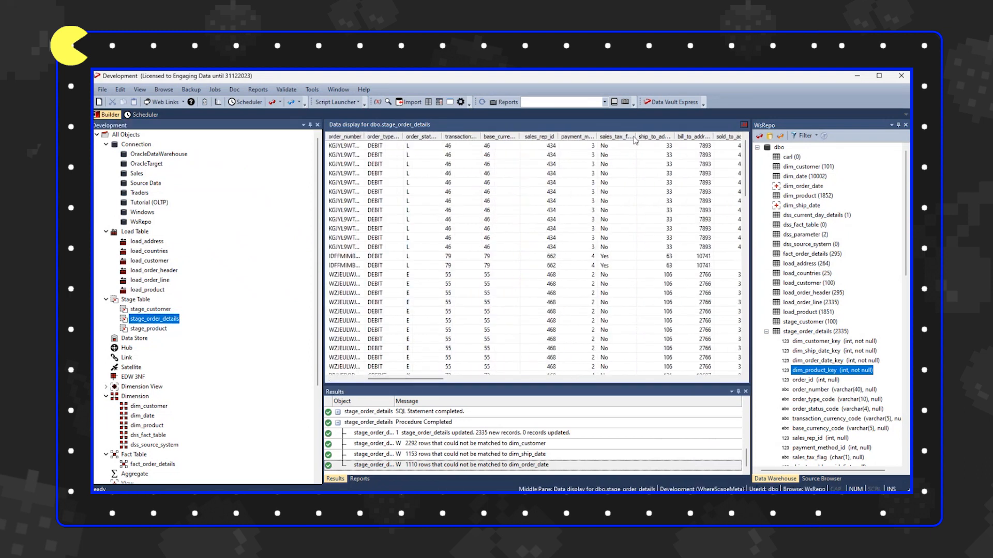
pyautogui.moveTo(637, 135); pyautogui.dragTo(671, 135)
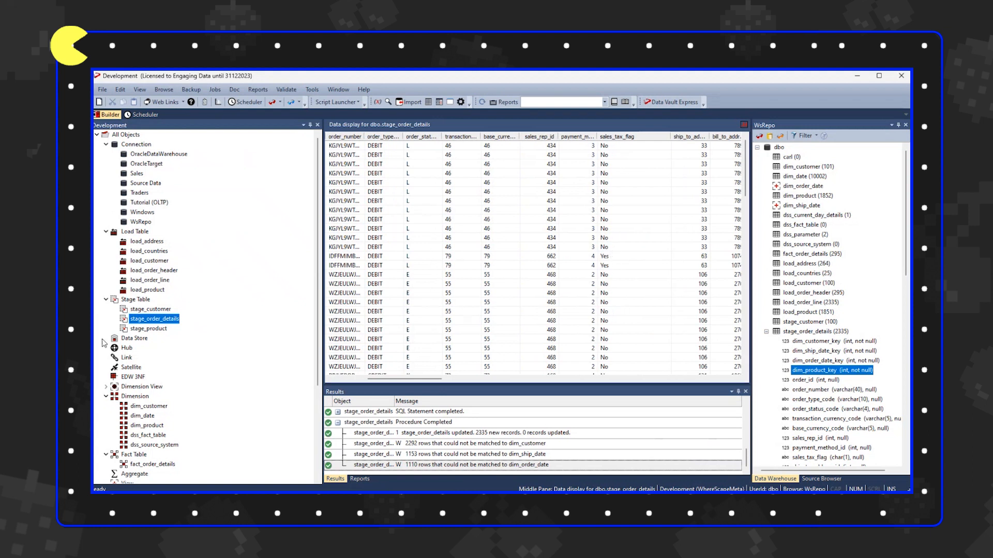
# Reopen the sales_tax_flag column of stage_order_details, review its transformation code, and close the properties without changes
pyautogui.click(155, 310)
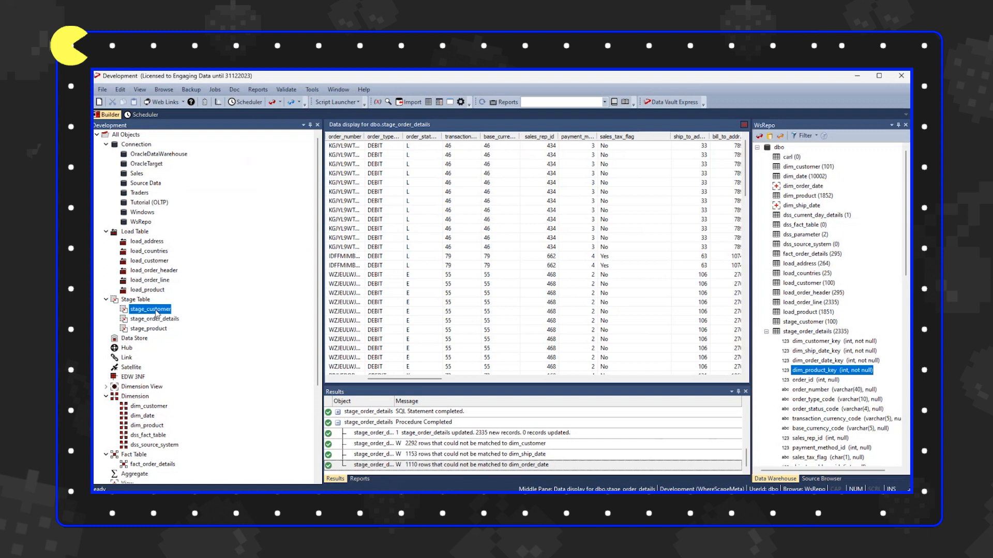
pyautogui.doubleClick(155, 319)
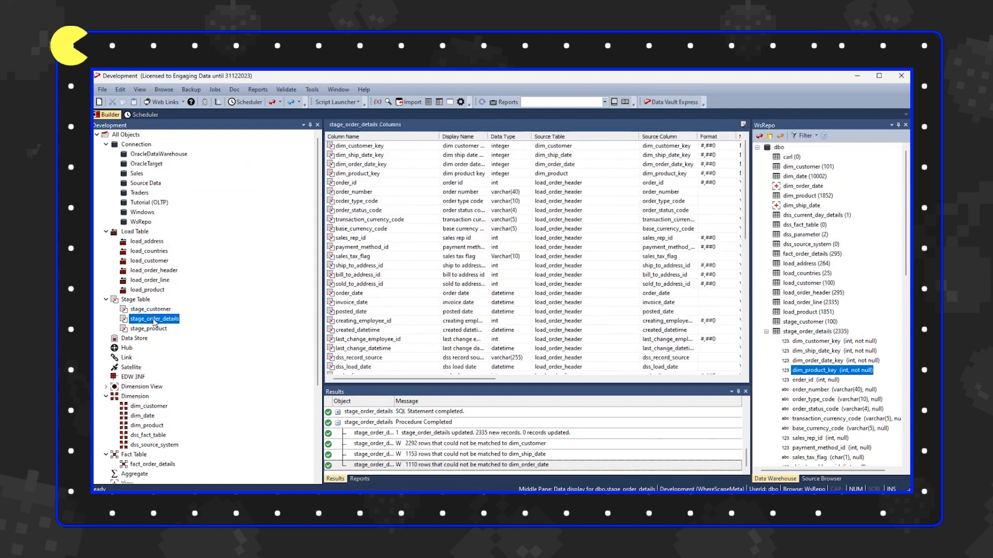
pyautogui.click(372, 258)
pyautogui.doubleClick(372, 258)
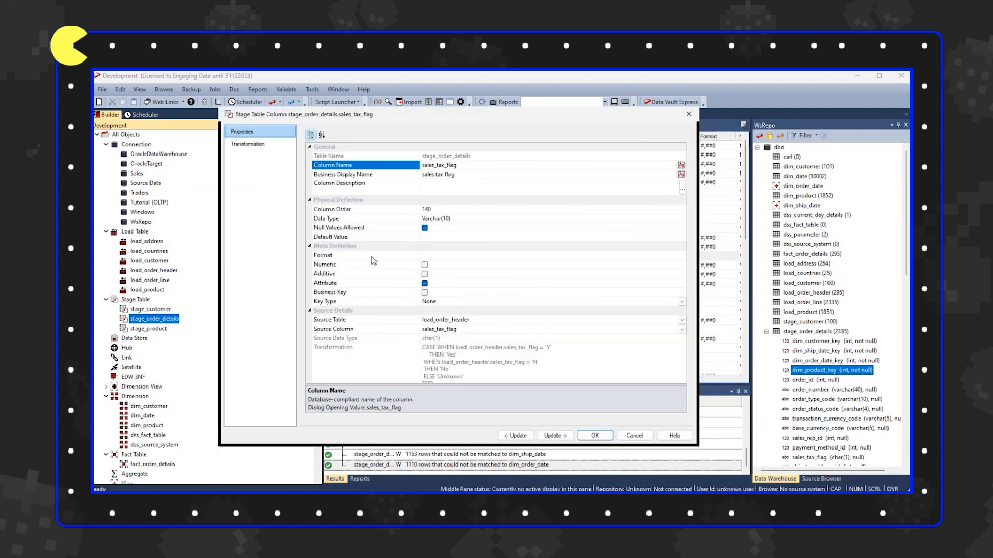
pyautogui.click(255, 145)
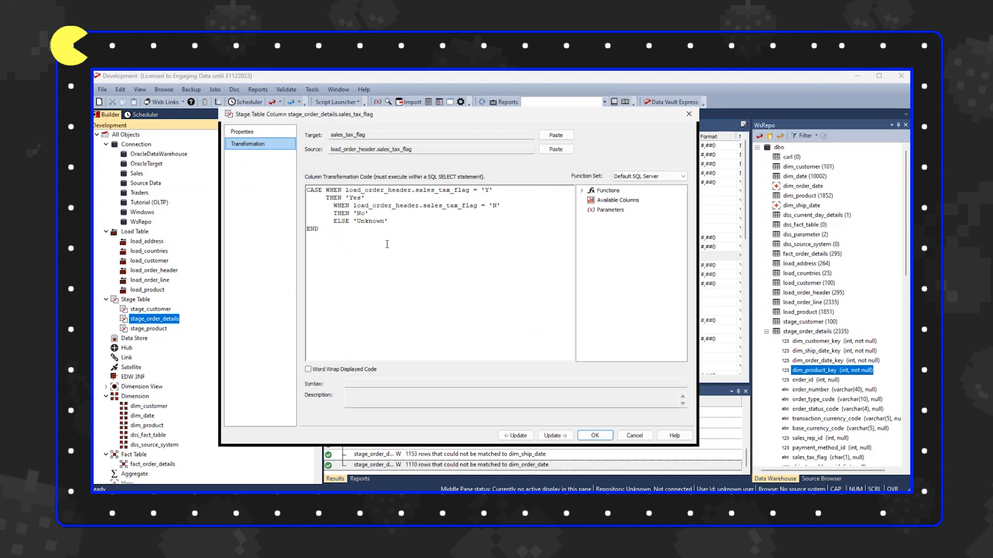
pyautogui.moveTo(324, 190); pyautogui.dragTo(335, 247)
pyautogui.click(404, 225)
pyautogui.click(430, 240)
pyautogui.click(634, 435)
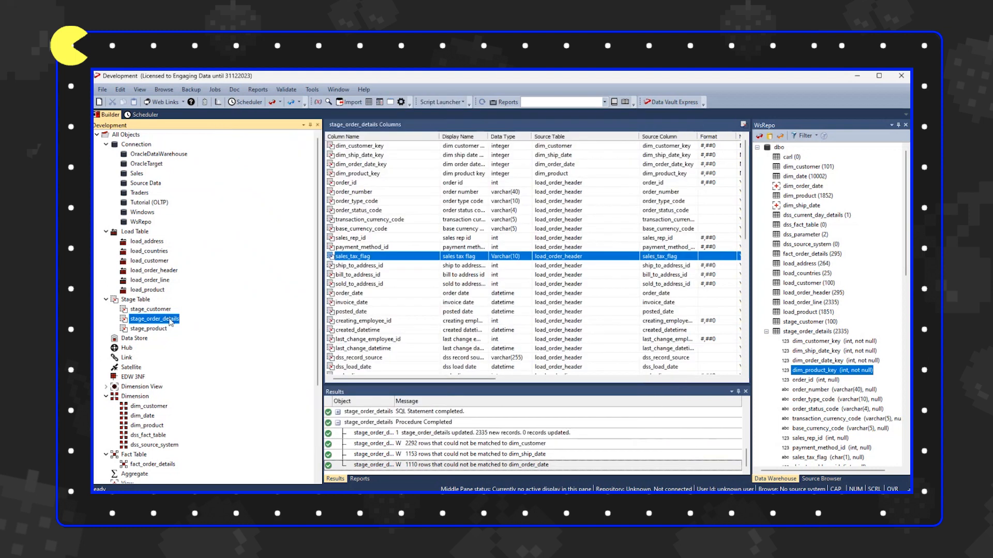
# View the update_stage_order_details procedure code and examine the CASE expression for sales_tax_flag within the SELECT statement
pyautogui.rightClick(167, 319)
pyautogui.moveTo(243, 364)
pyautogui.click(351, 368)
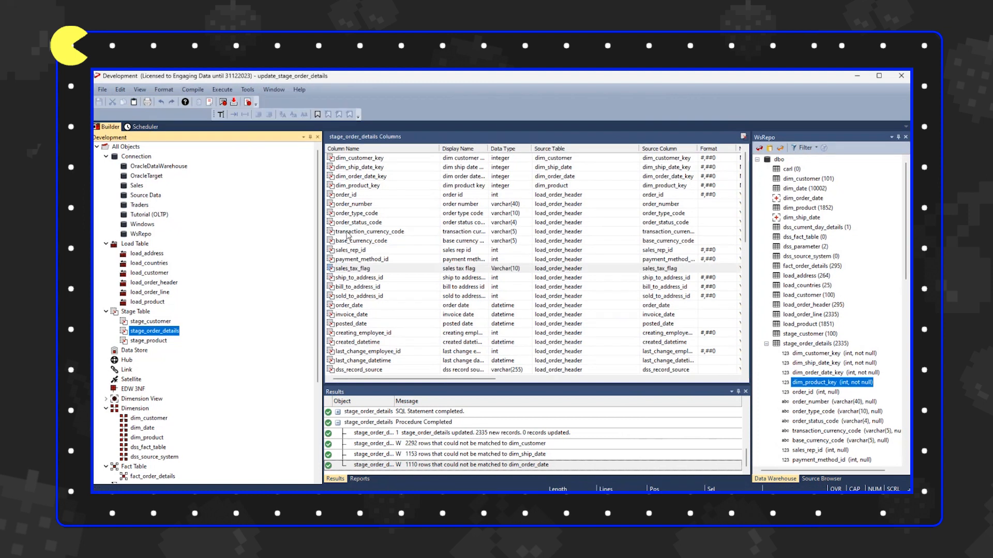
pyautogui.scroll(-9, 270, 242)
pyautogui.scroll(-20, 269, 242)
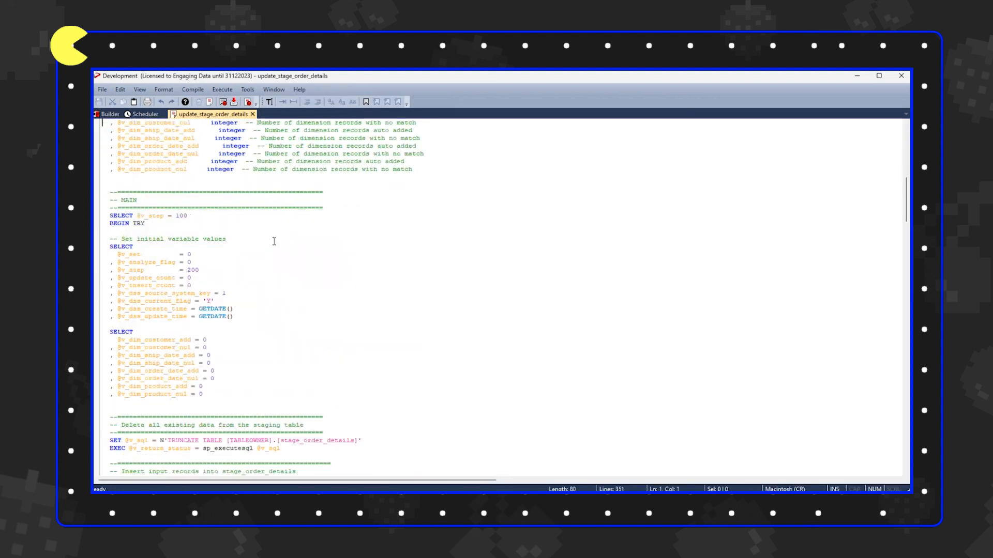
pyautogui.scroll(4, 277, 242)
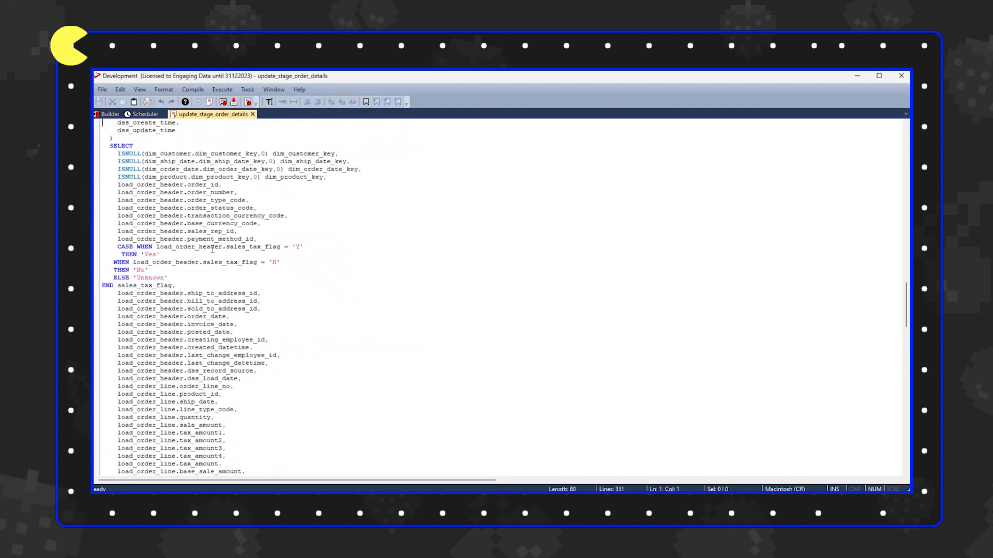
pyautogui.moveTo(114, 247); pyautogui.dragTo(177, 286)
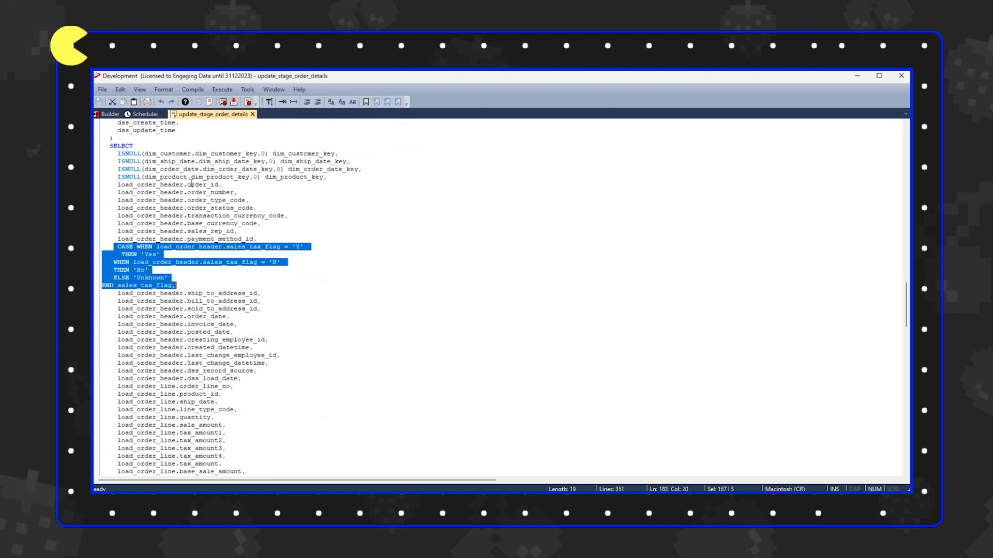
pyautogui.scroll(-5, 191, 183)
pyautogui.scroll(-10, 176, 313)
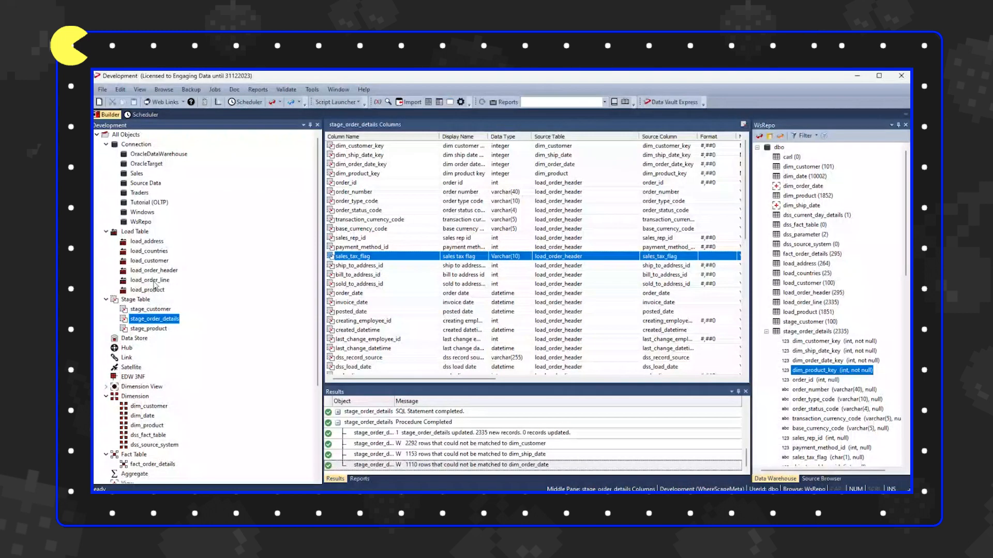
# Review the source settings of the load_order_header load table, including the override options, and close its properties without changes
pyautogui.click(152, 281)
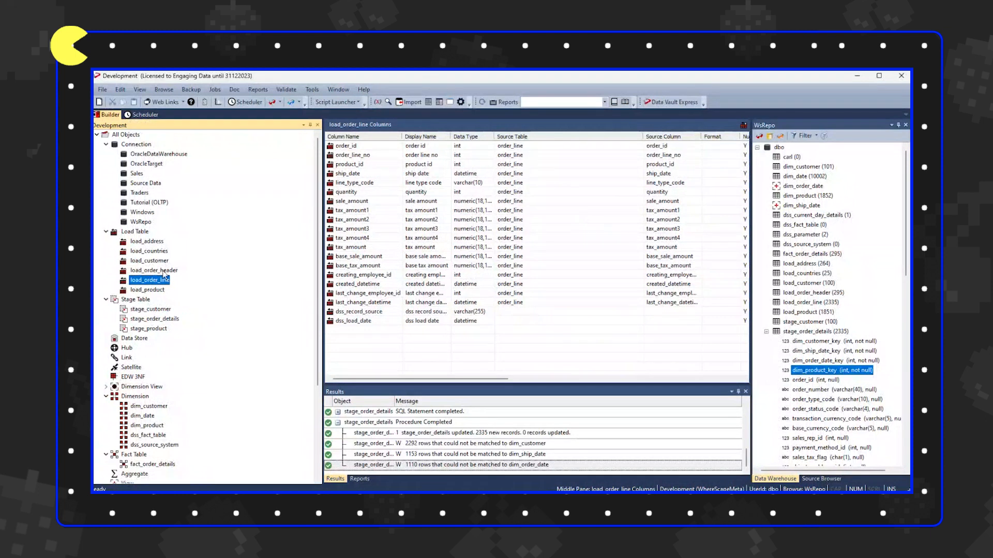
pyautogui.doubleClick(162, 271)
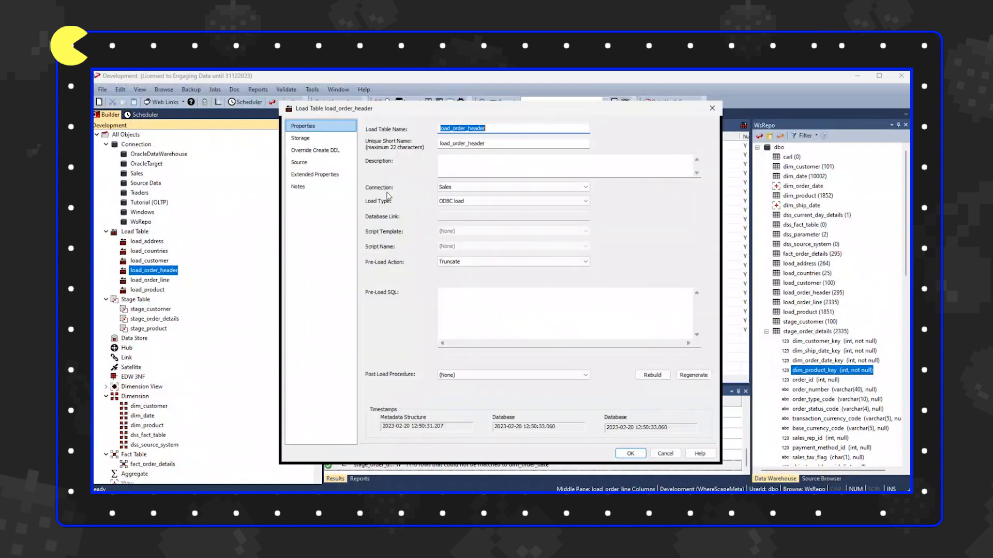
pyautogui.click(309, 164)
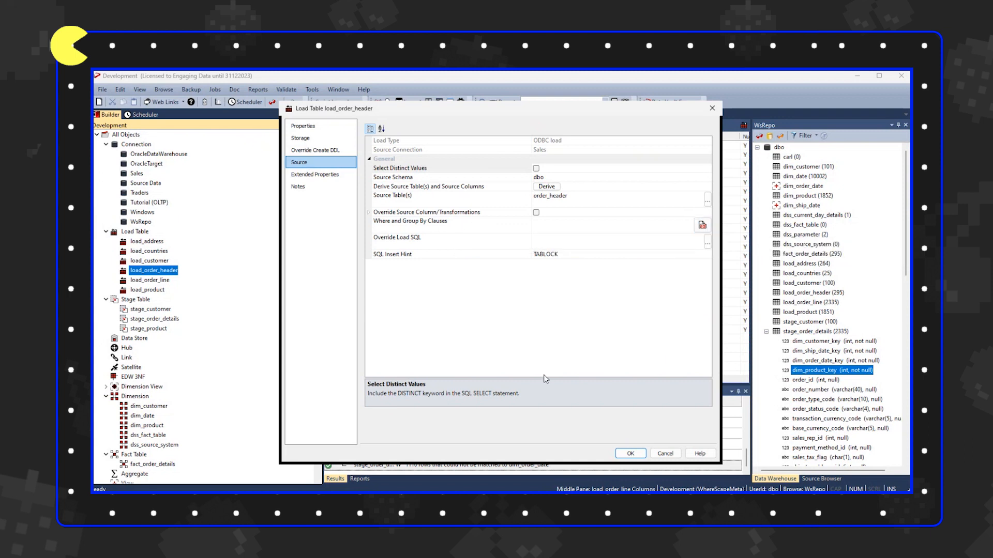
pyautogui.click(662, 453)
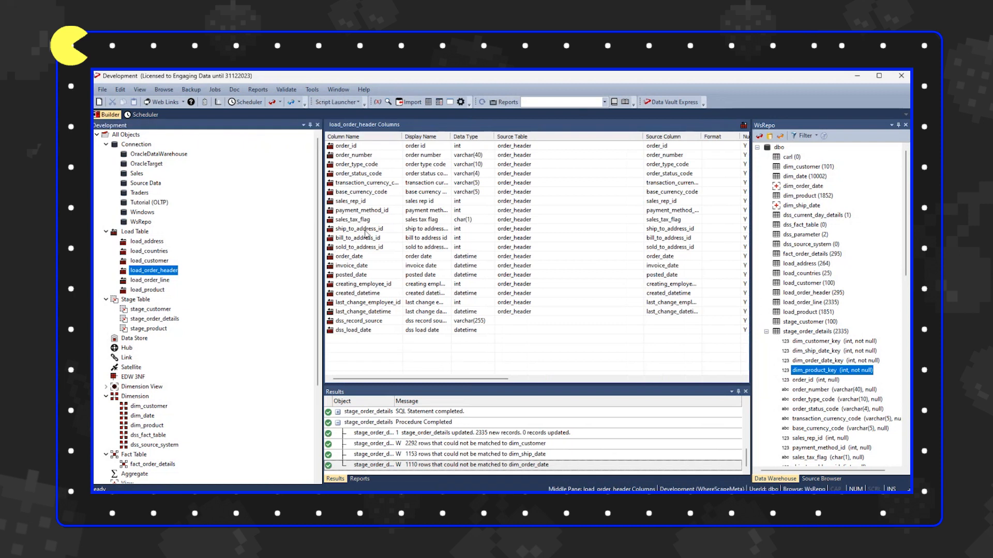
# Examine the date columns of load_order_header, including order_date and invoice_date
pyautogui.click(363, 256)
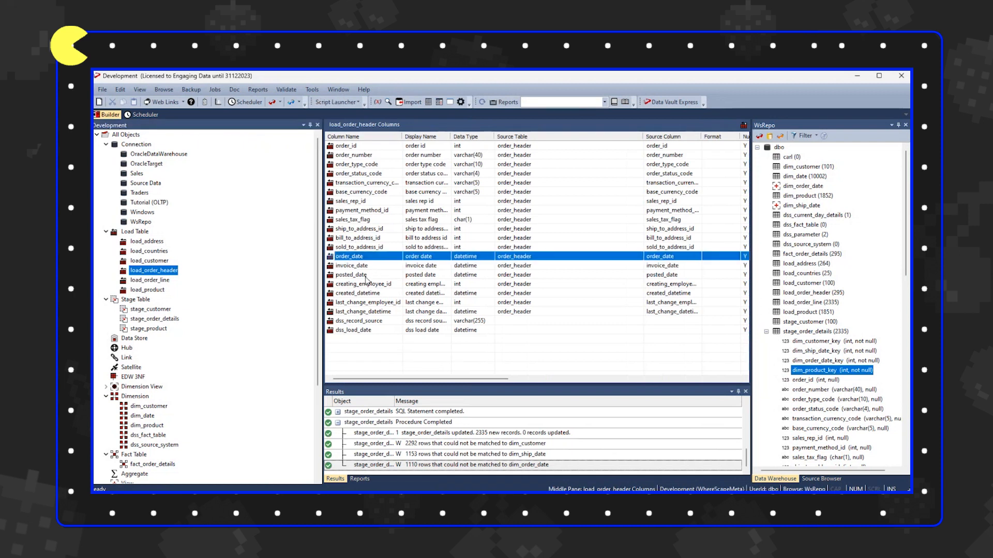
pyautogui.click(374, 275)
pyautogui.click(365, 266)
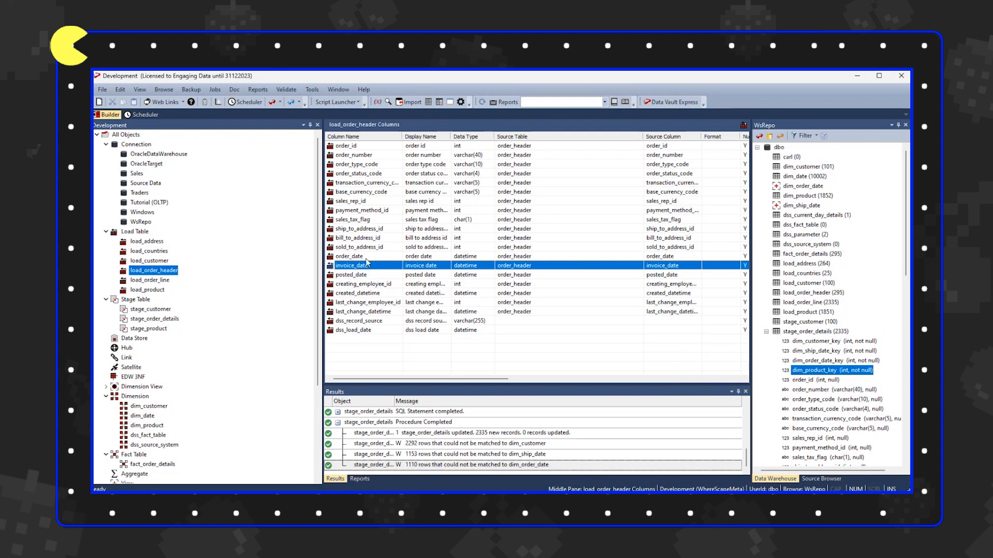
pyautogui.click(371, 257)
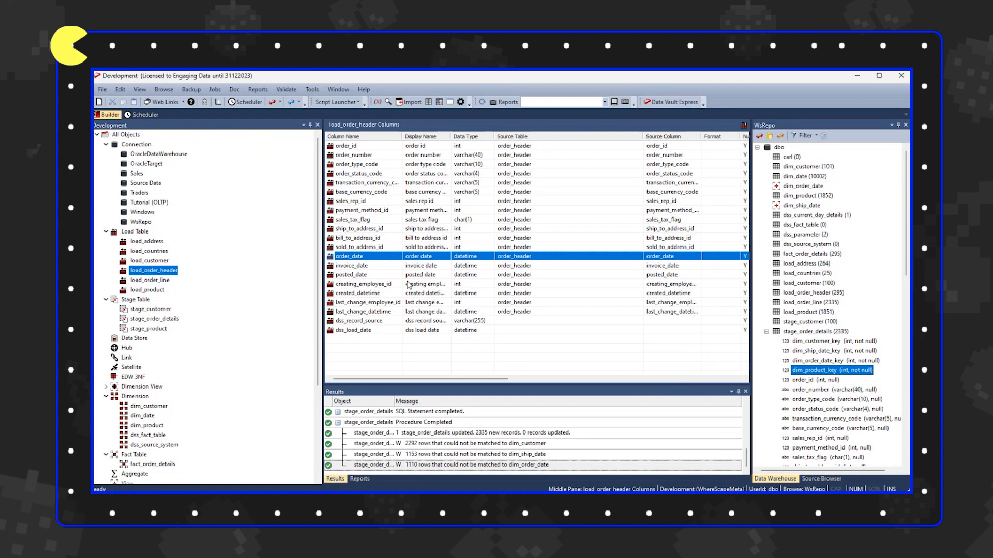
# Reopen the load_order_header properties, review the Where and Group By Clauses source option, and close them without changes
pyautogui.doubleClick(159, 271)
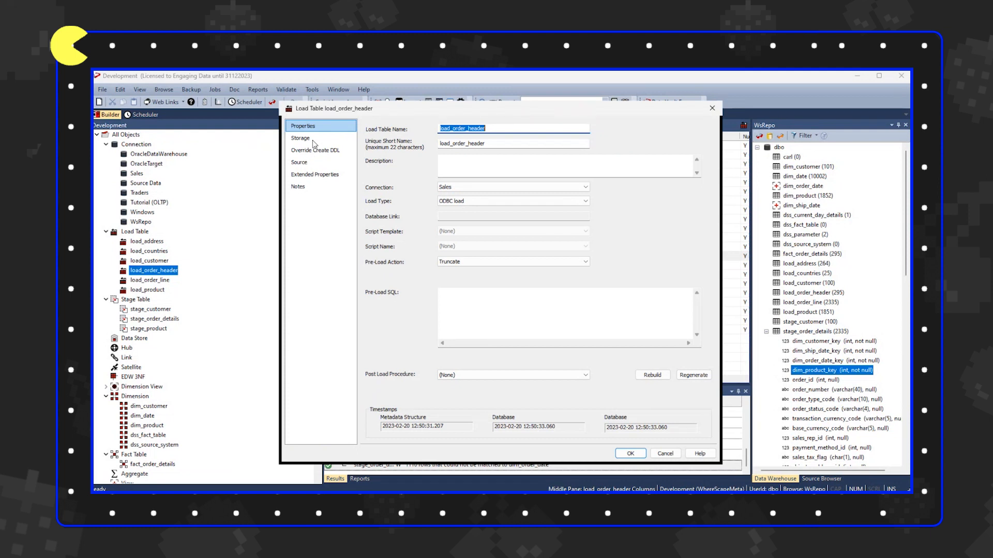
pyautogui.click(313, 141)
pyautogui.click(304, 162)
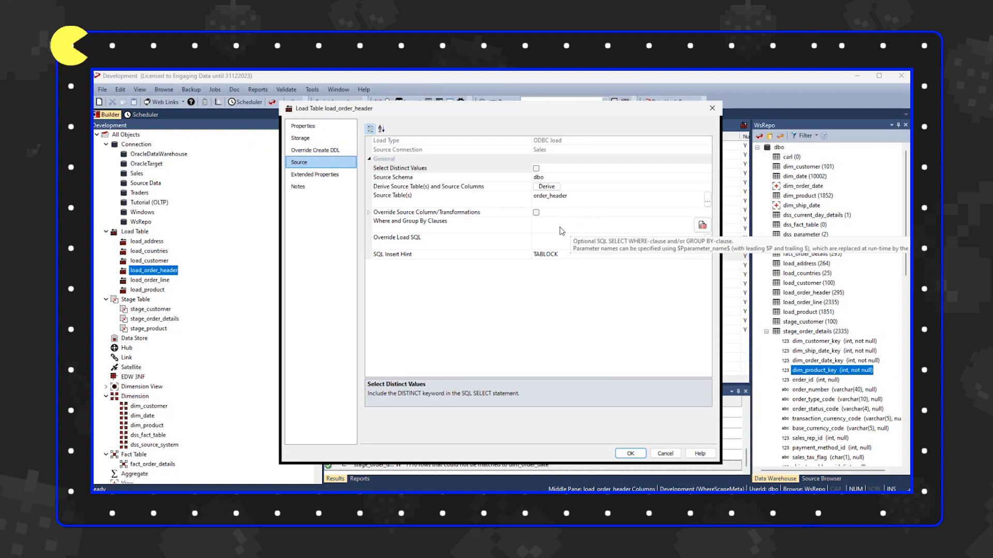
pyautogui.click(666, 454)
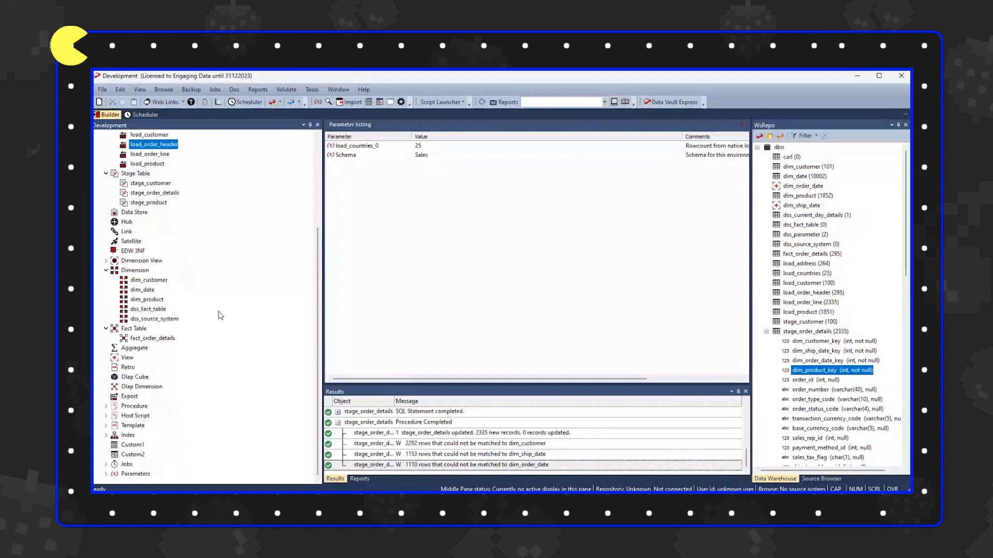
# Expand the Template objects and look through the available SQL Server, PDW and Hive templates
pyautogui.click(221, 316)
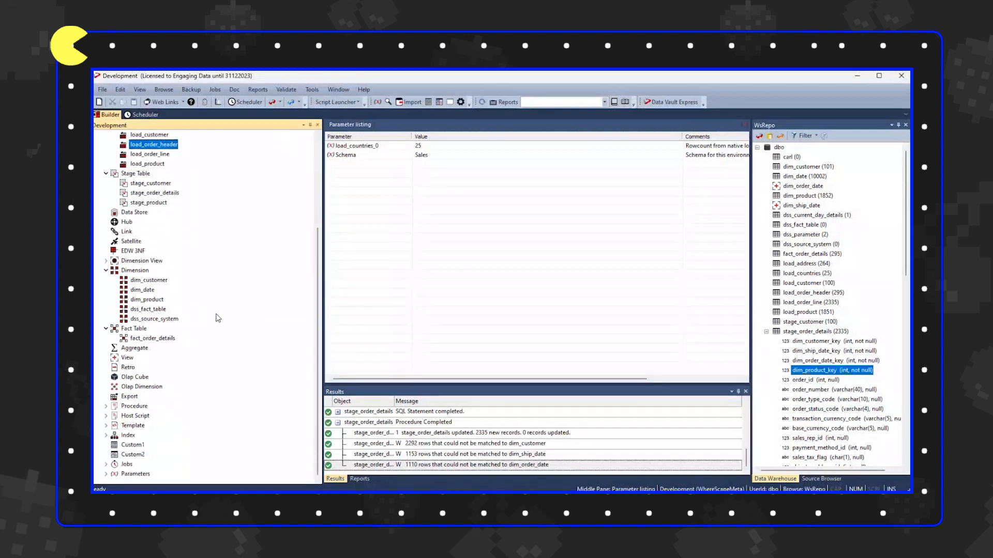
pyautogui.click(106, 425)
pyautogui.scroll(-2, 181, 409)
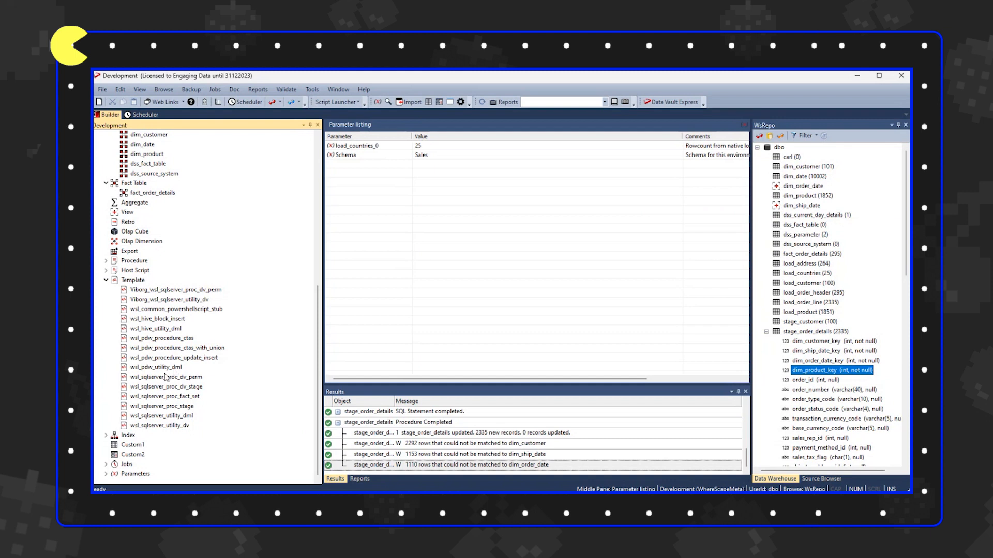